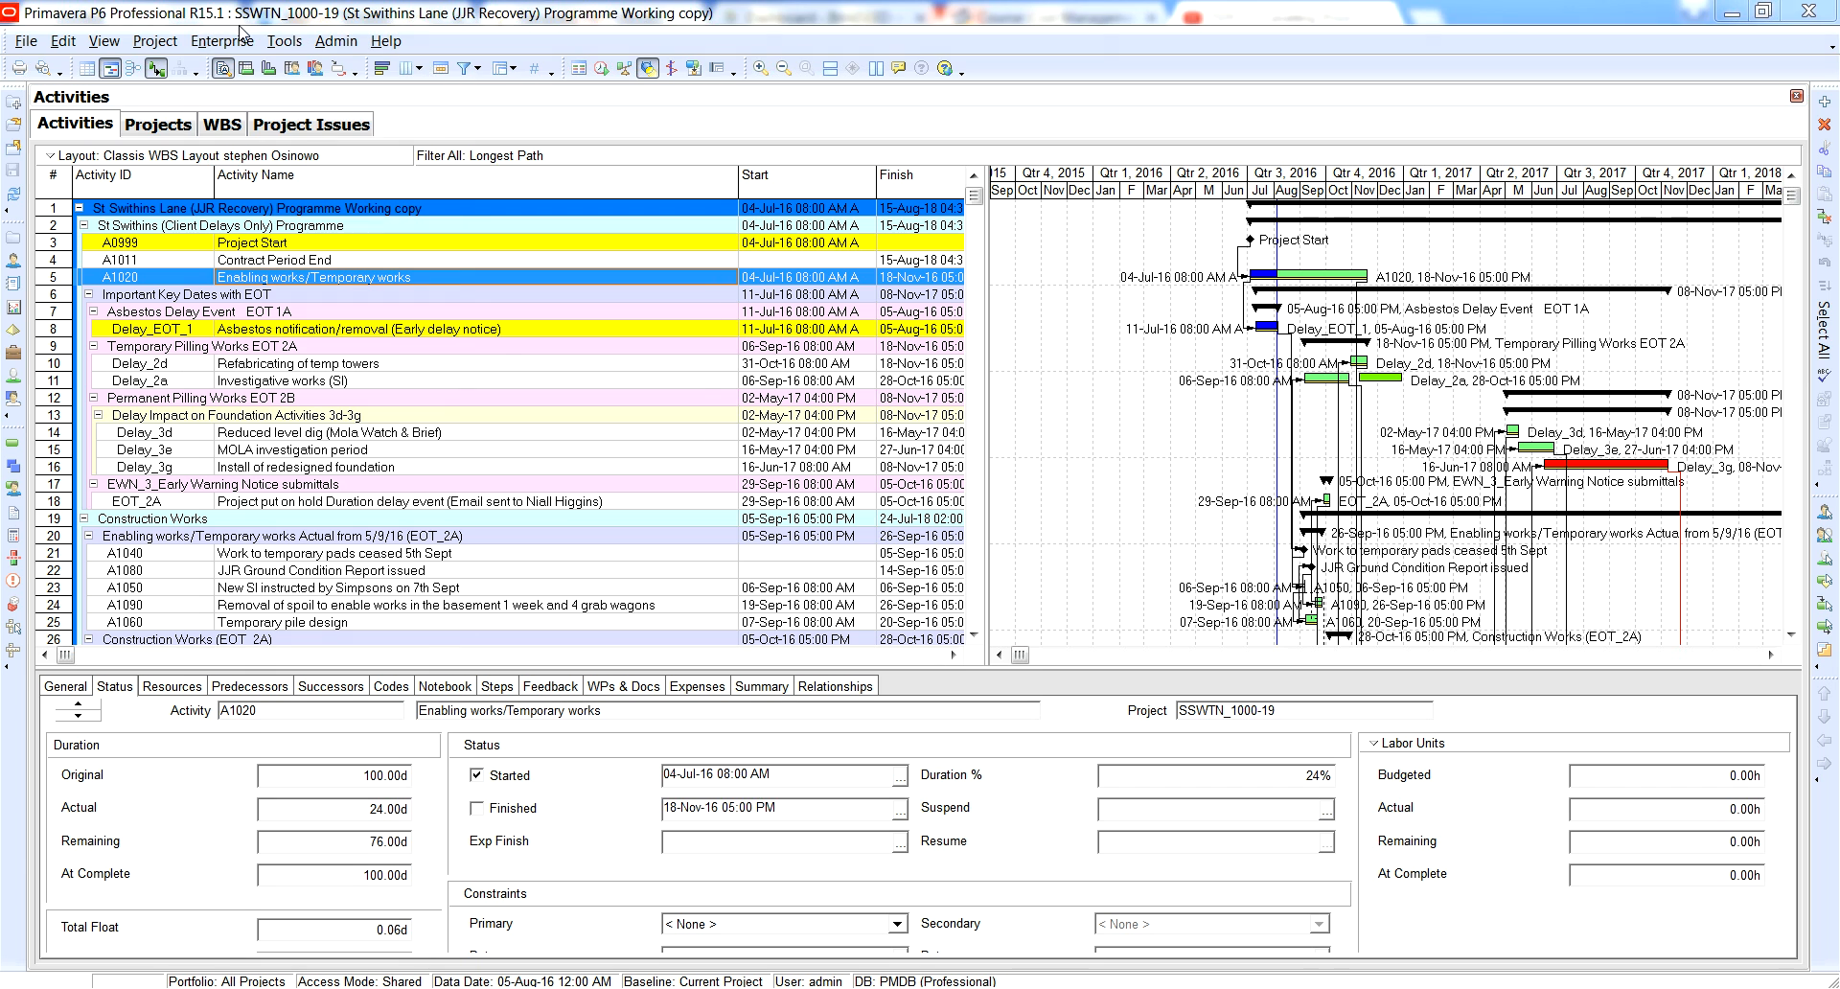
click(283, 40)
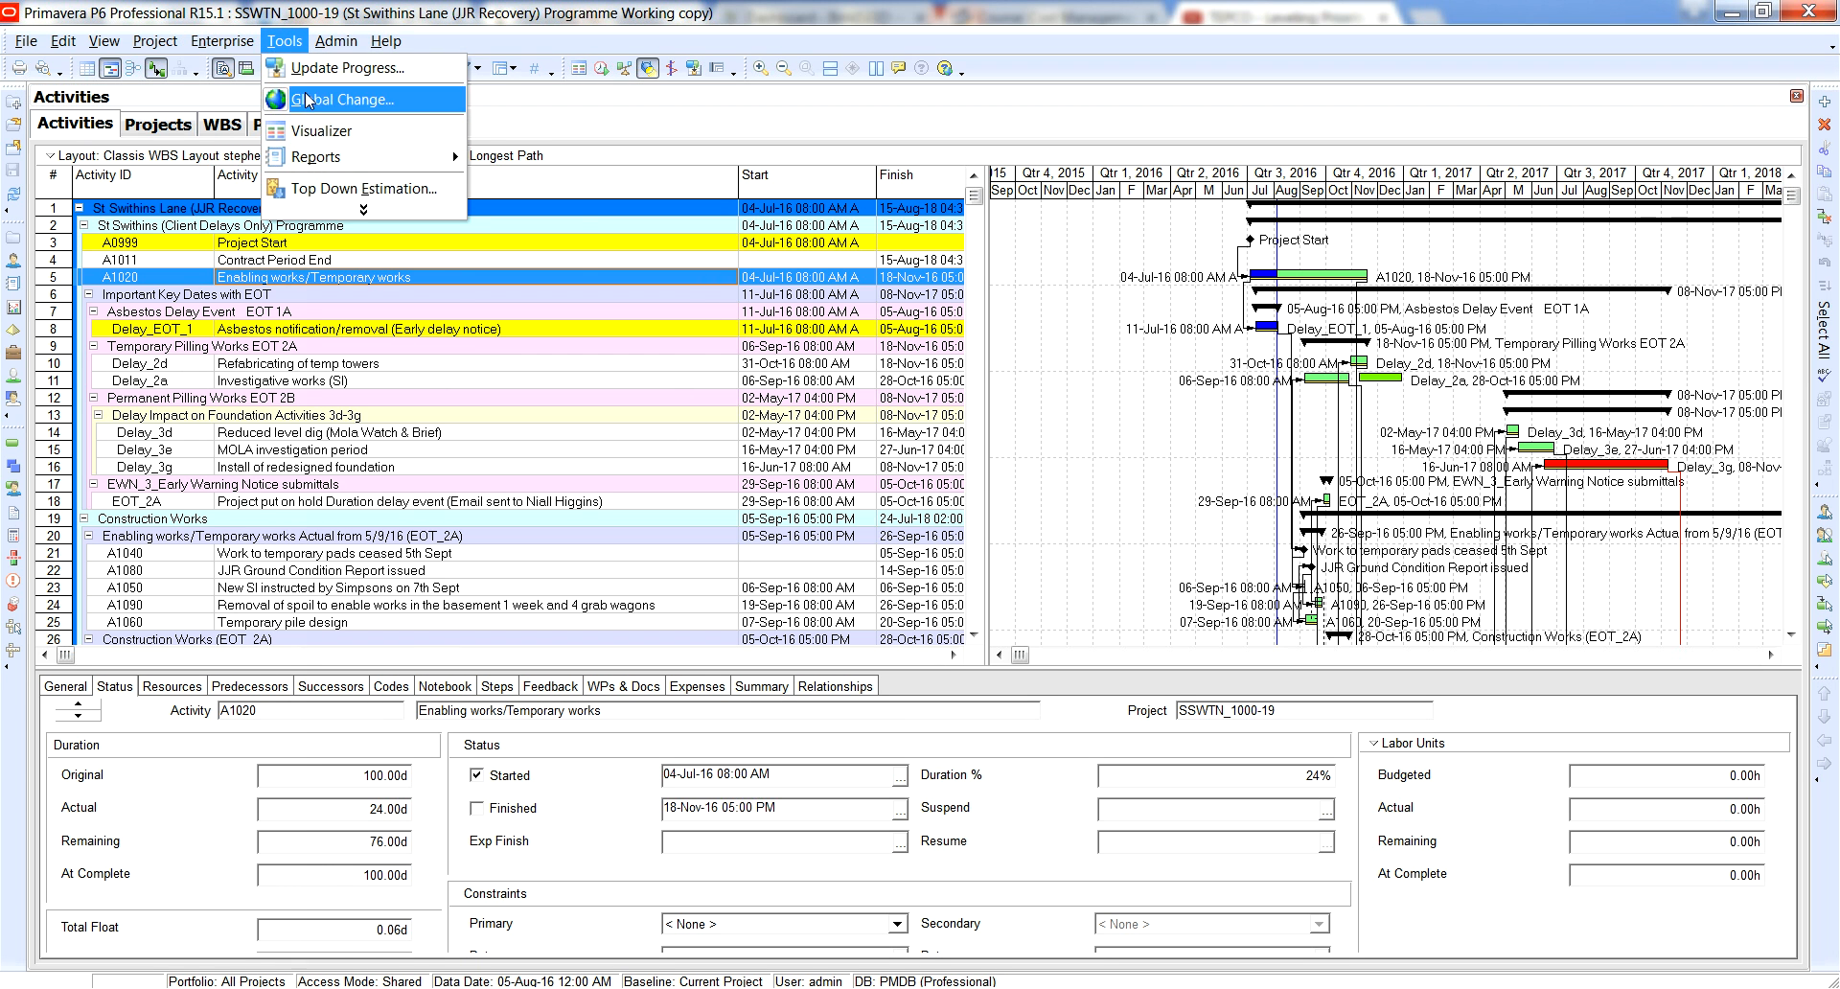
click(363, 208)
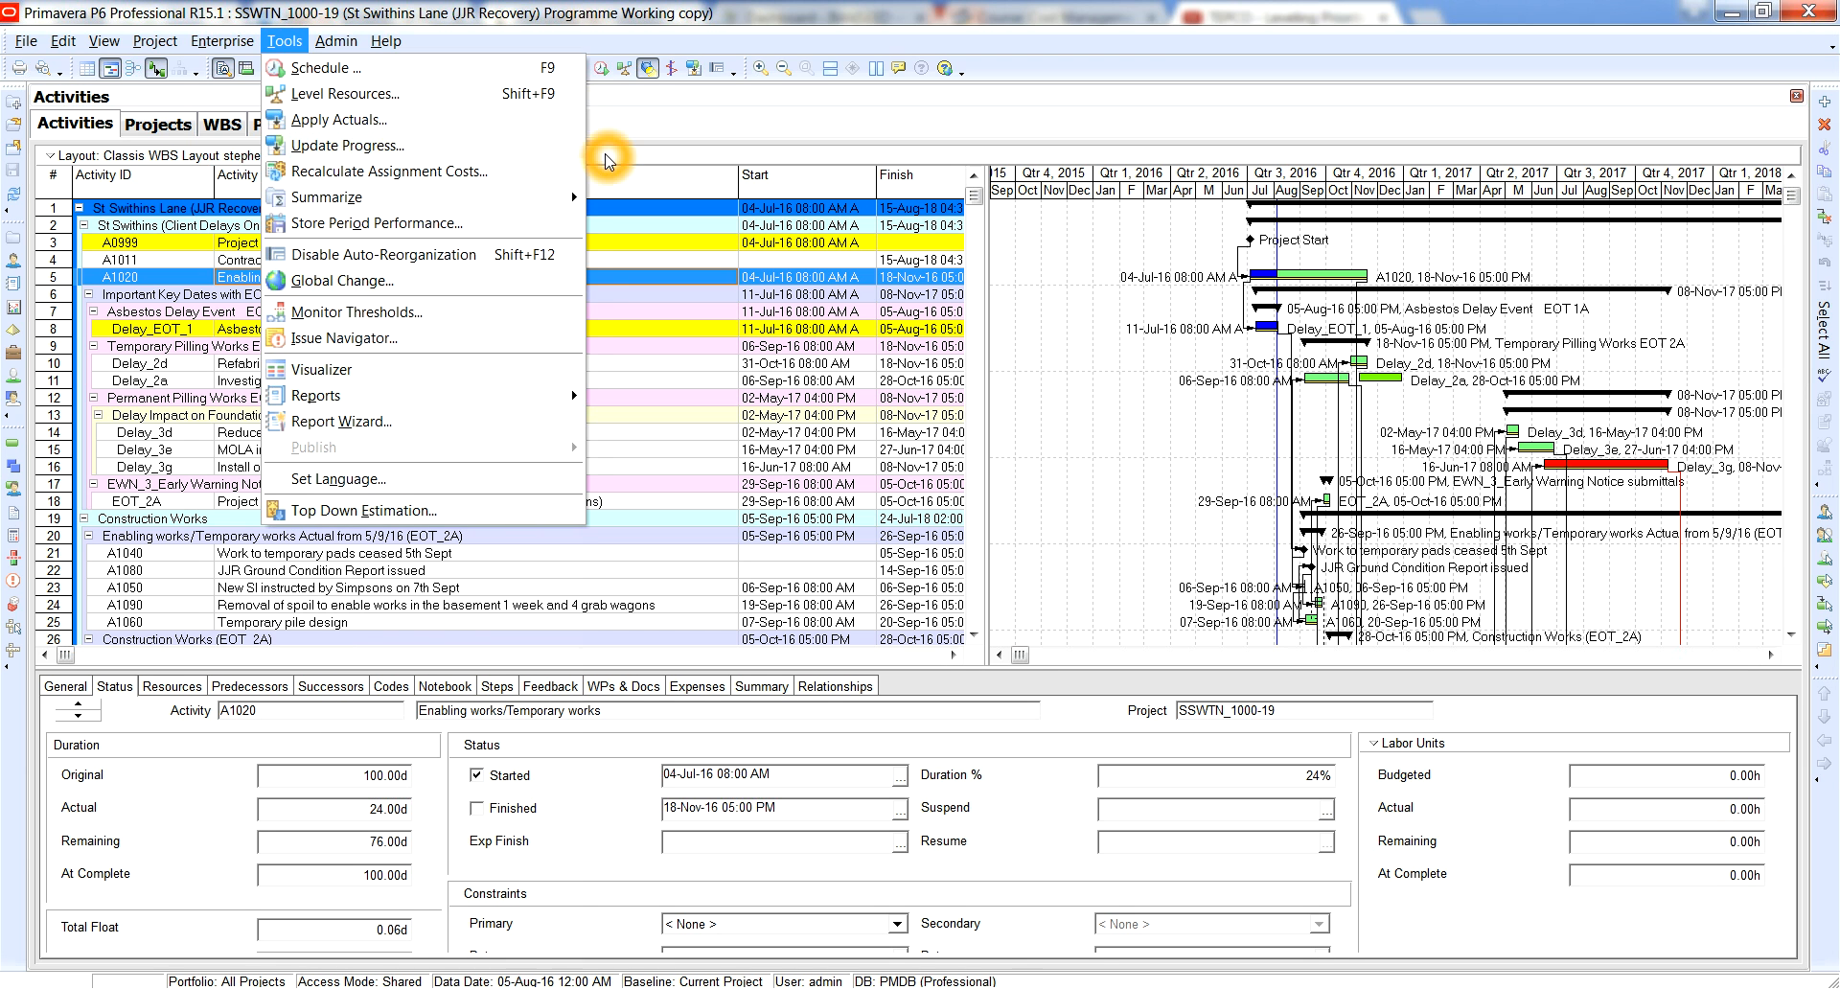
click(341, 71)
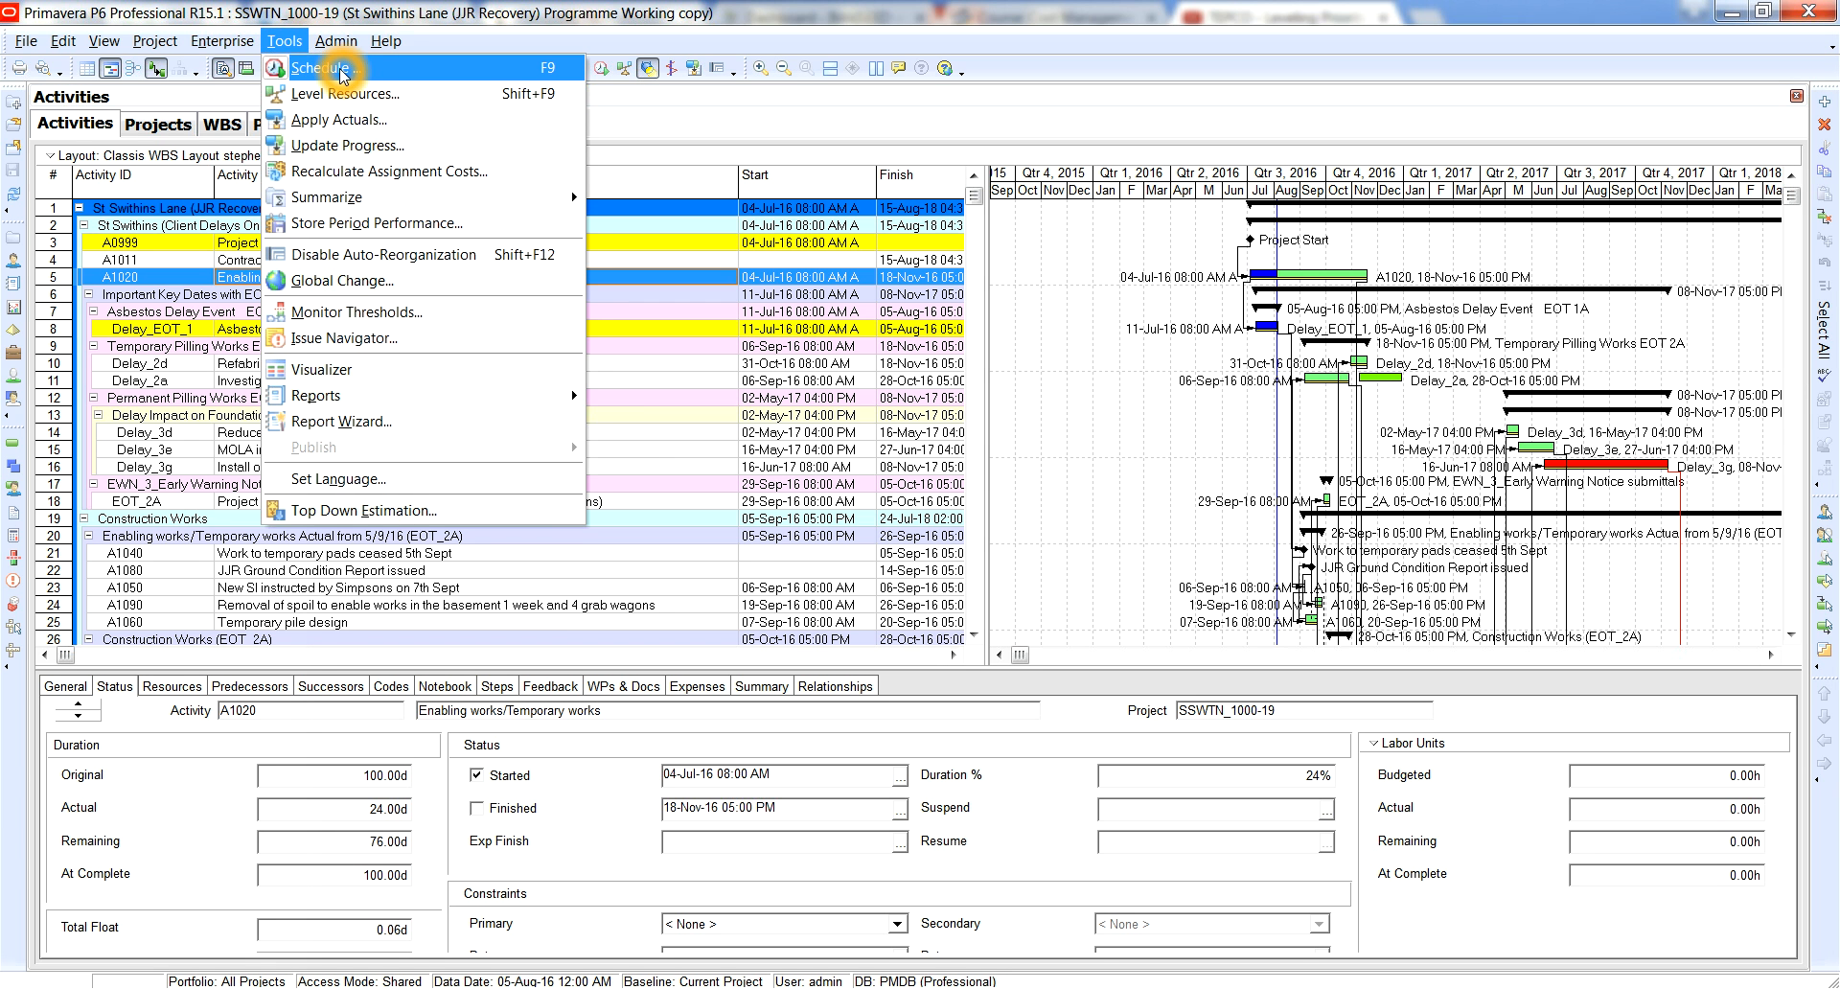
right_click(438, 73)
right_click(438, 74)
right_click(437, 72)
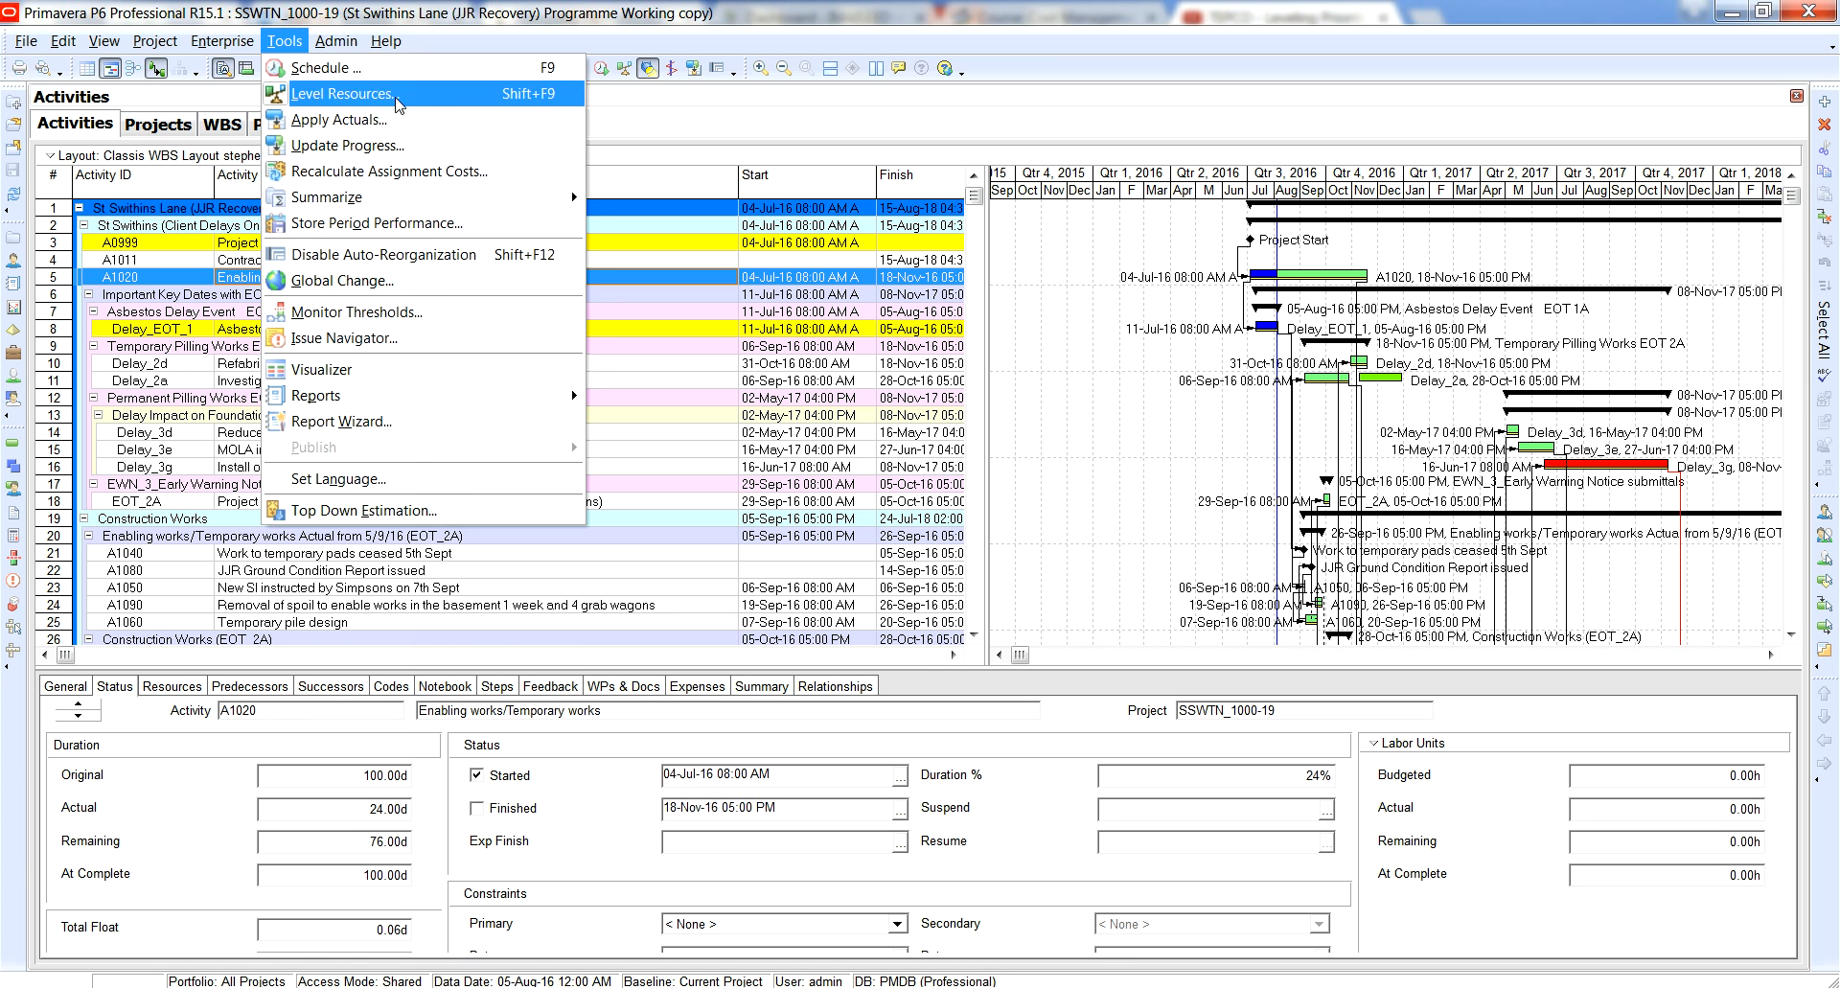
click(401, 144)
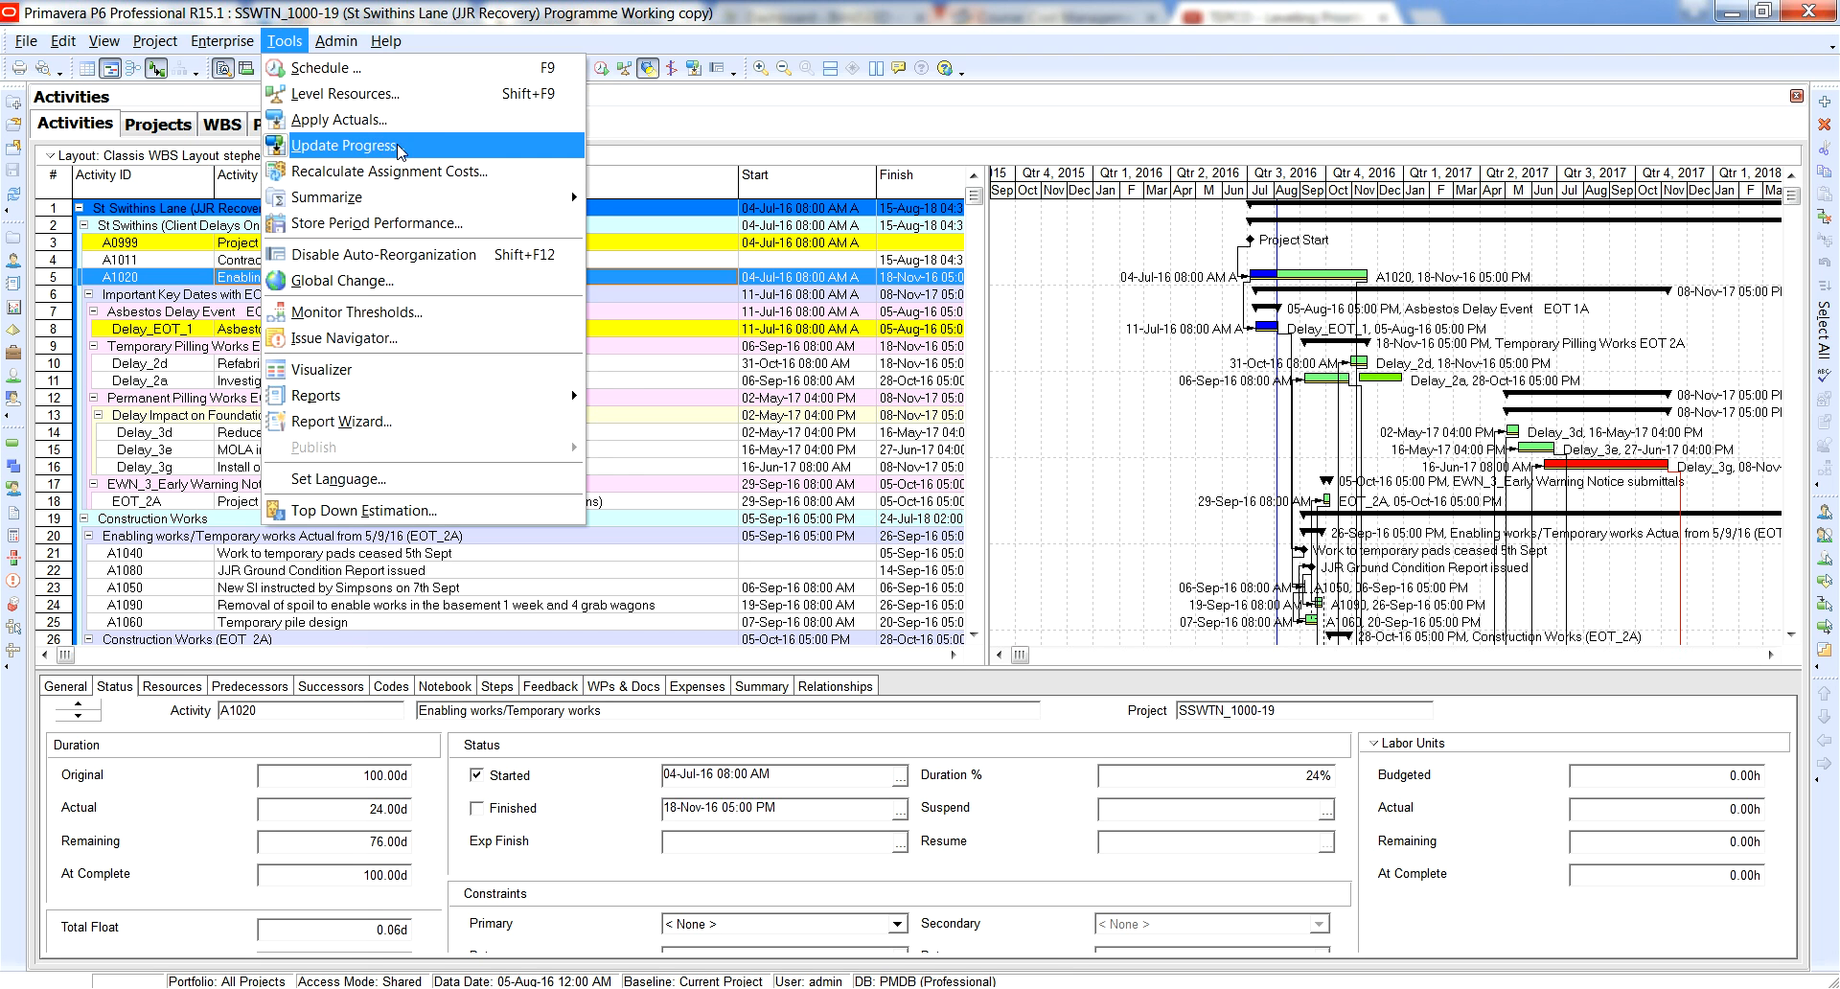
click(651, 139)
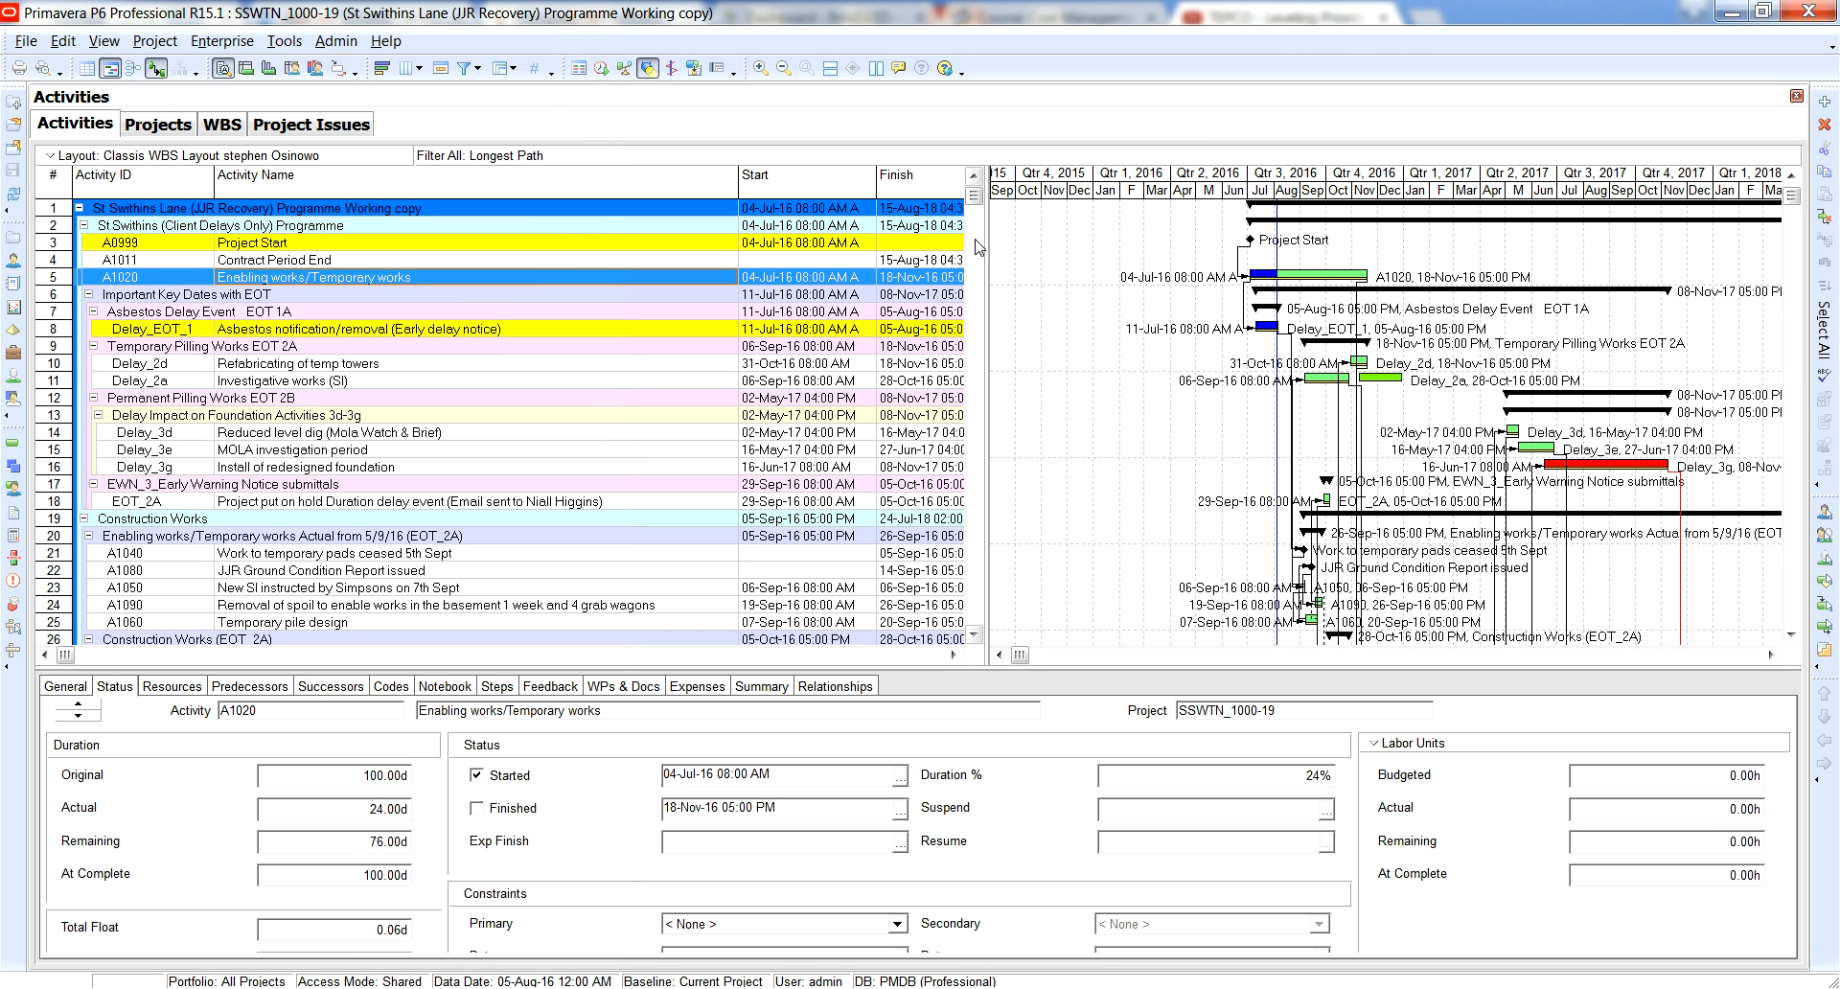
Add the Activity Status column between Activity ID and Activity Name in the activities table and widen it to fit its text.
drag(988, 250, 1270, 249)
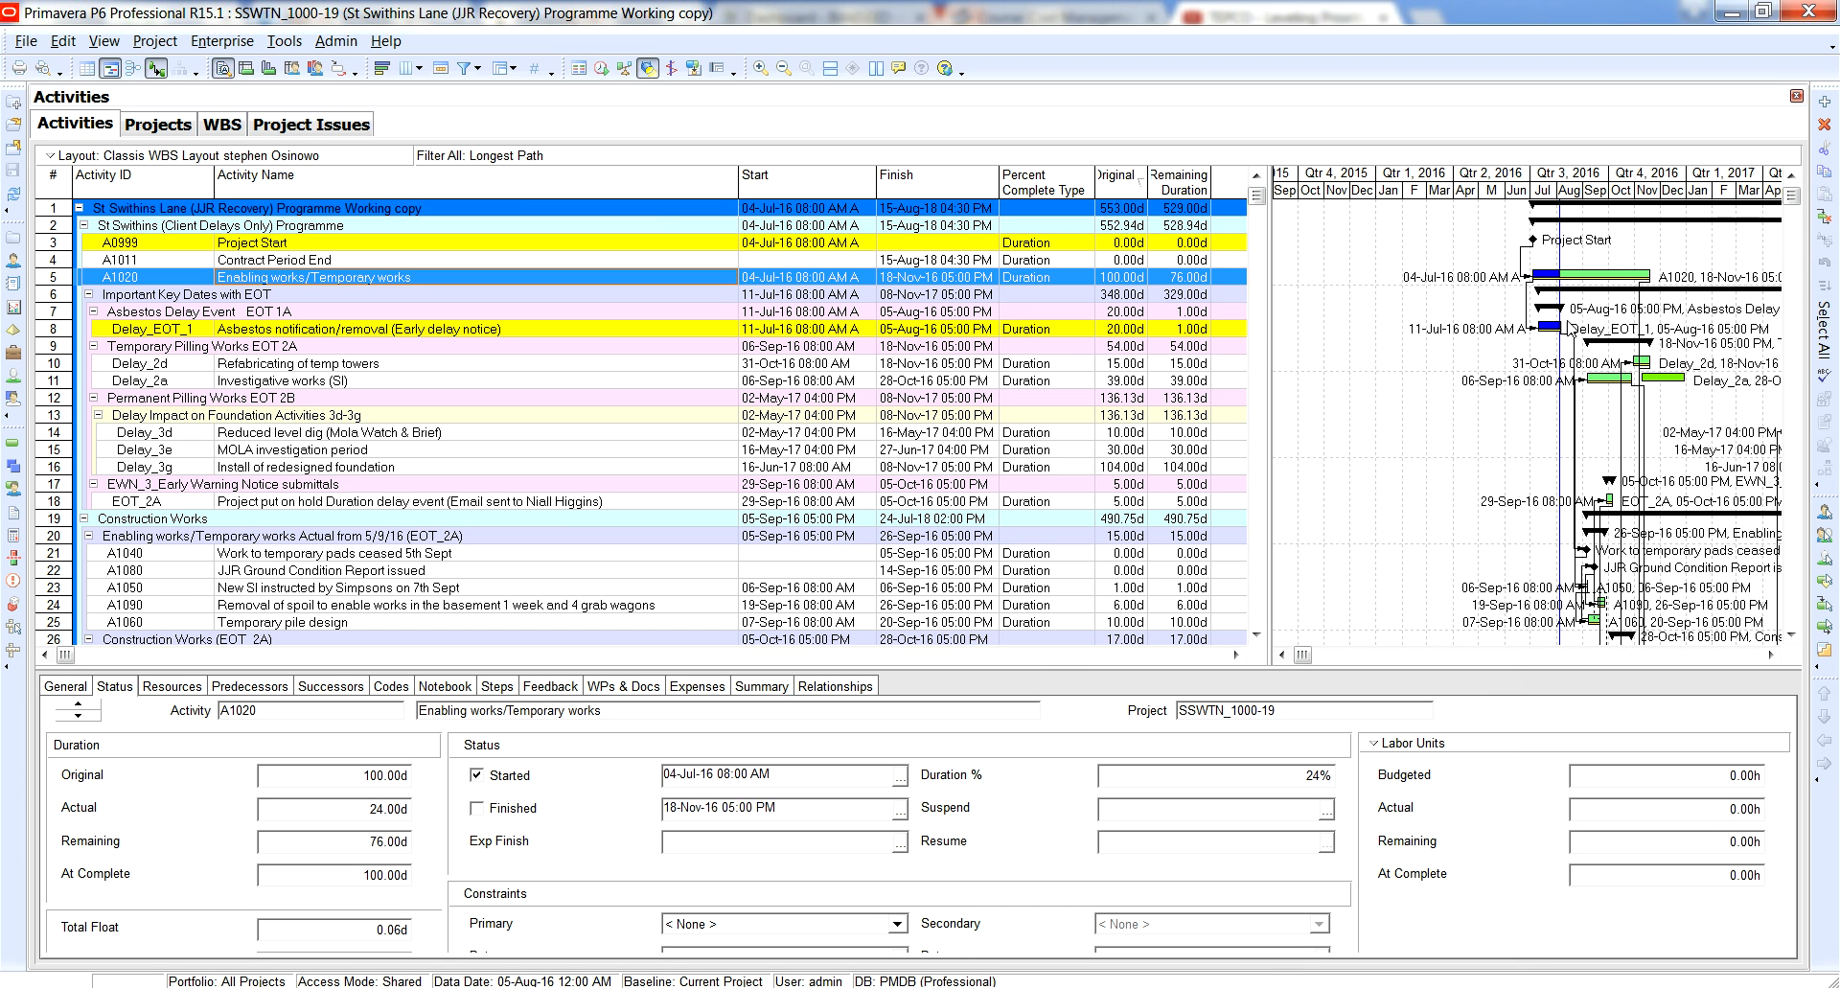
right_click(669, 247)
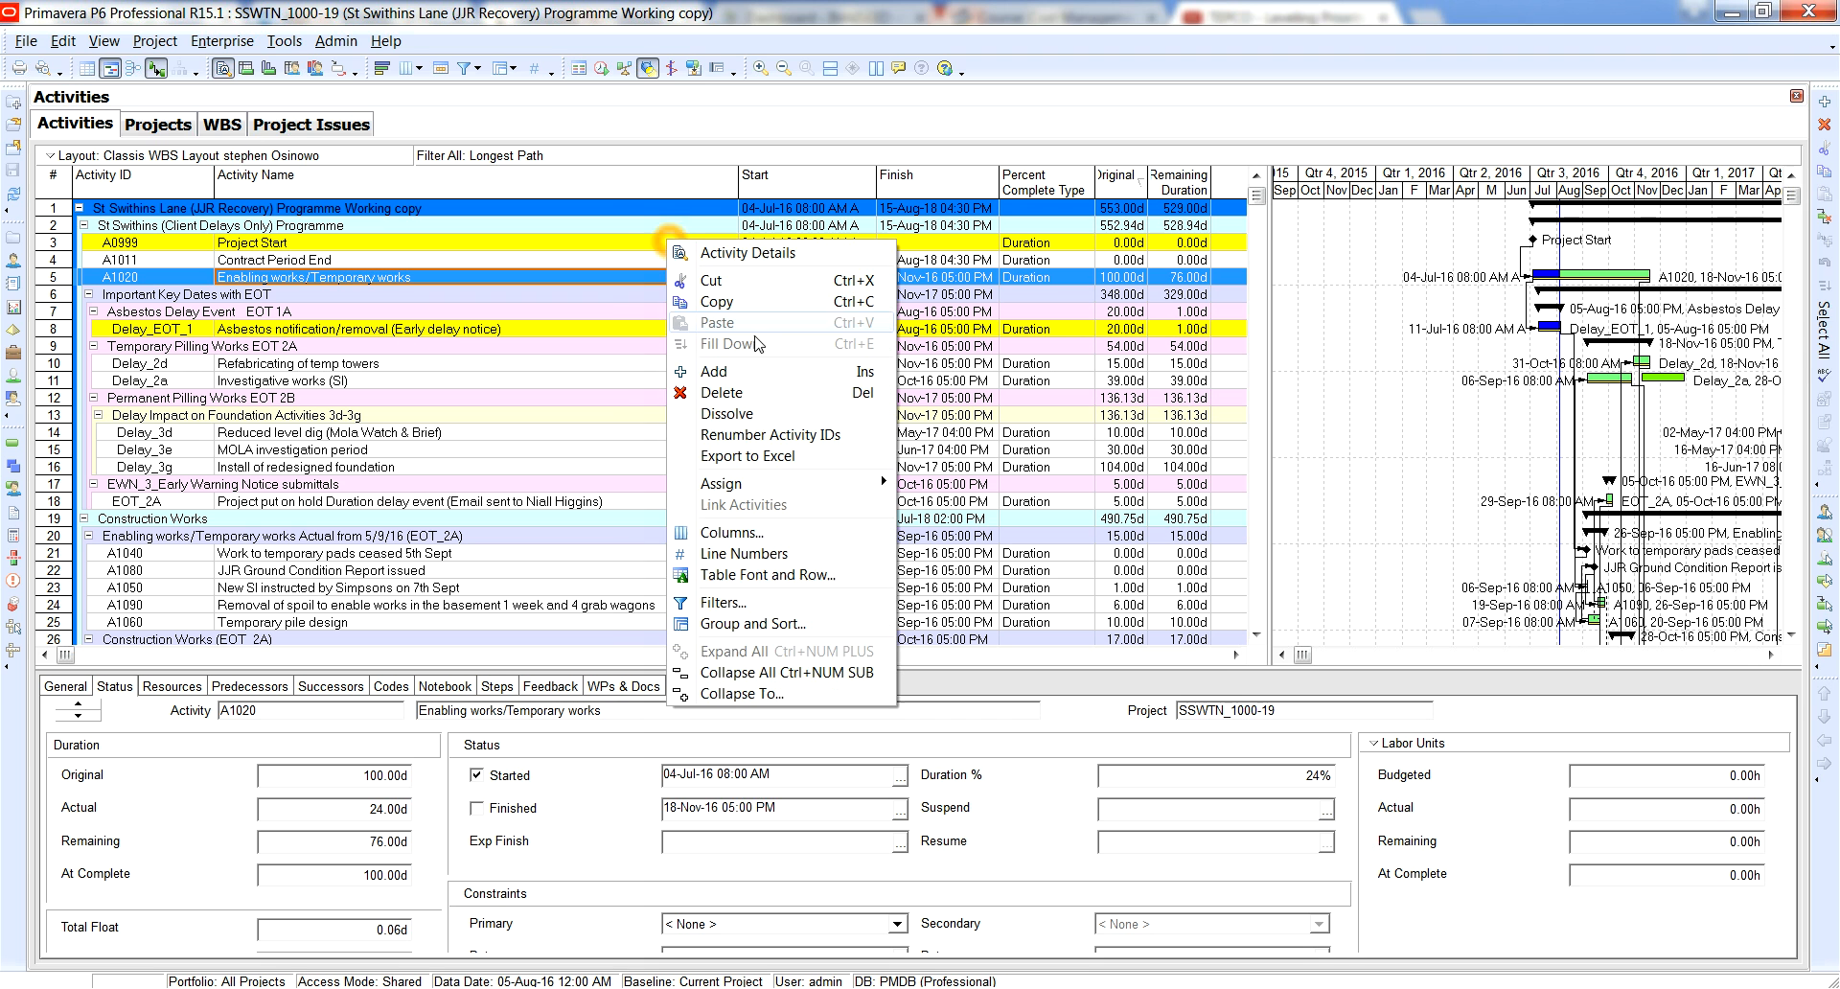
click(795, 543)
right_click(1006, 200)
click(851, 261)
click(882, 281)
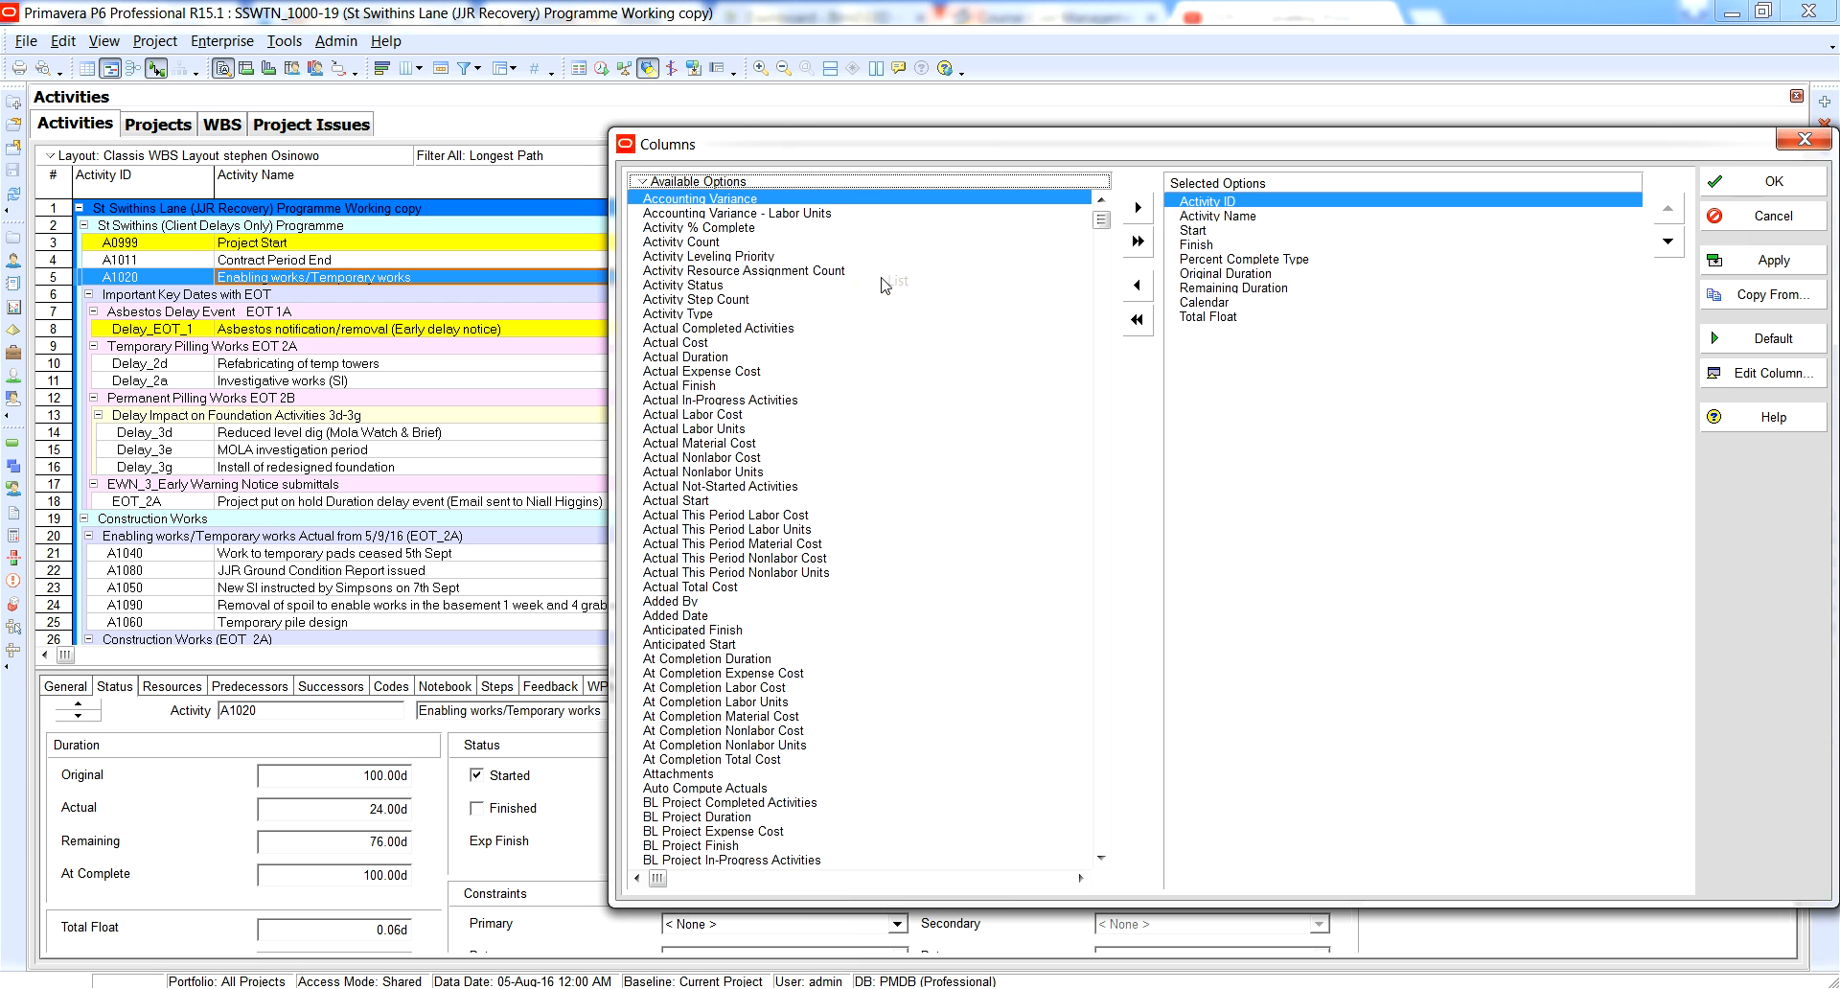
mouse_move(1101, 220)
mouse_down()
mouse_move(1104, 287)
mouse_move(1107, 247)
mouse_up()
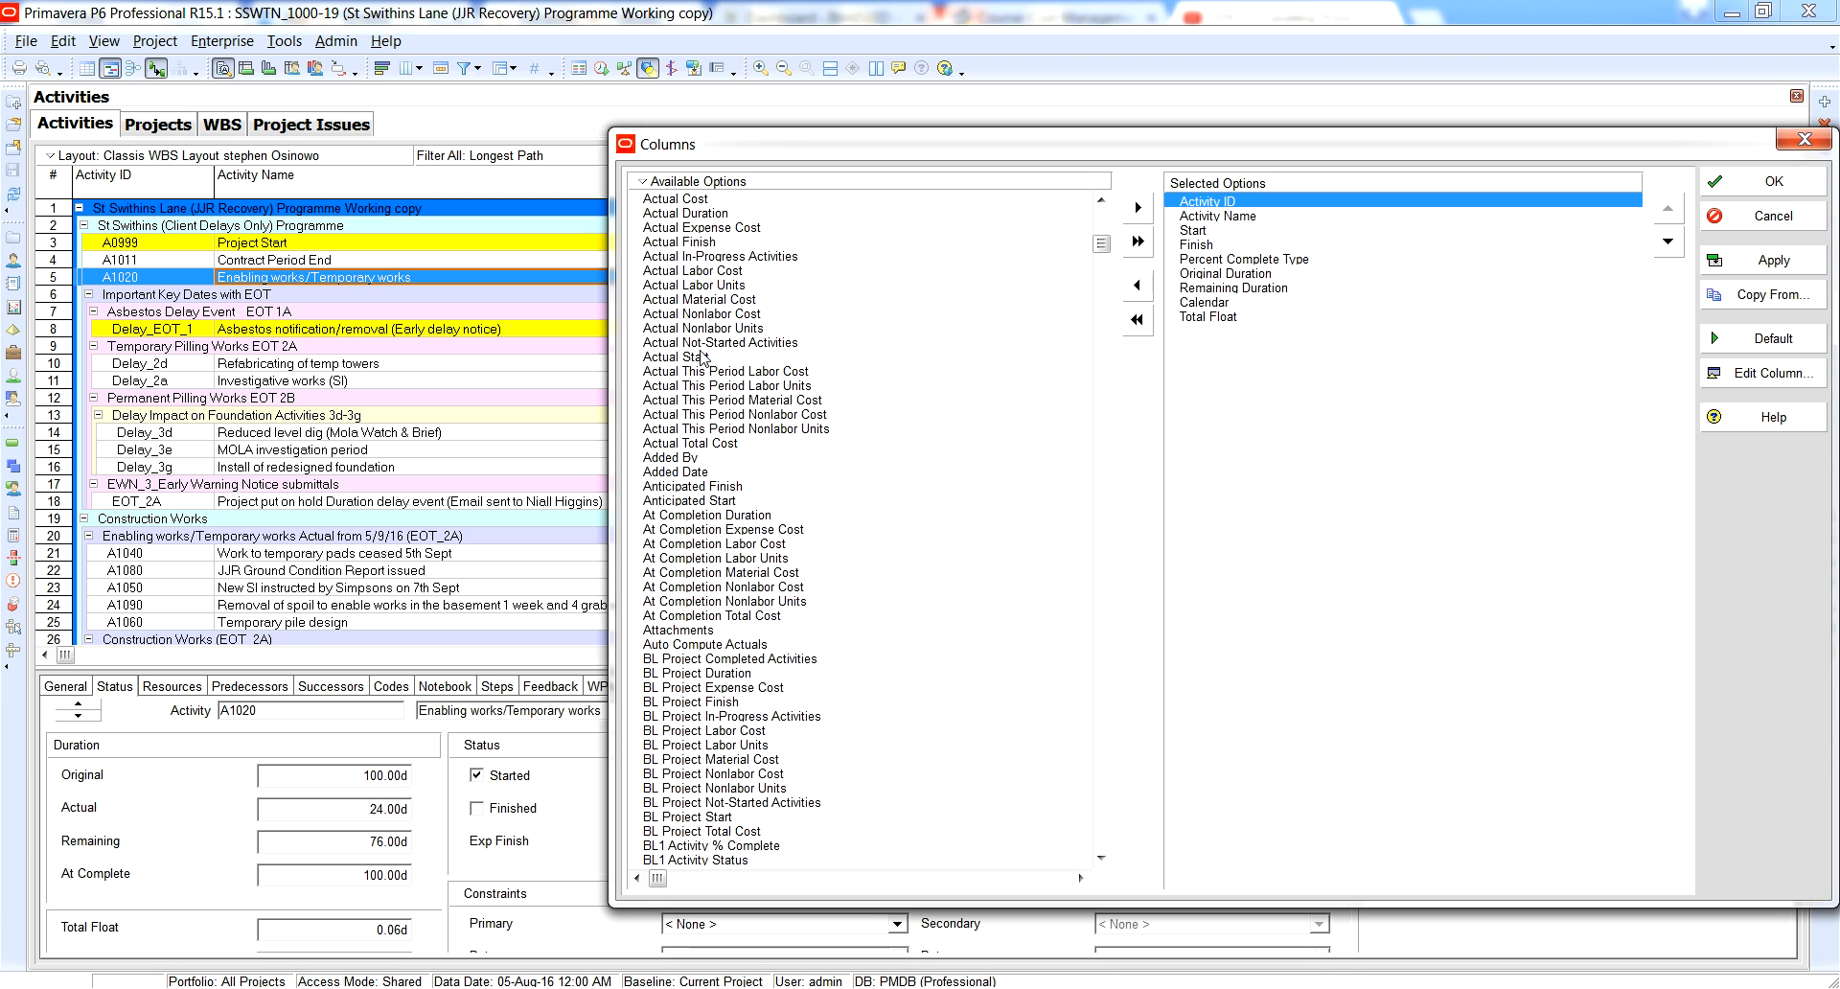
scroll(698, 242, up, 2)
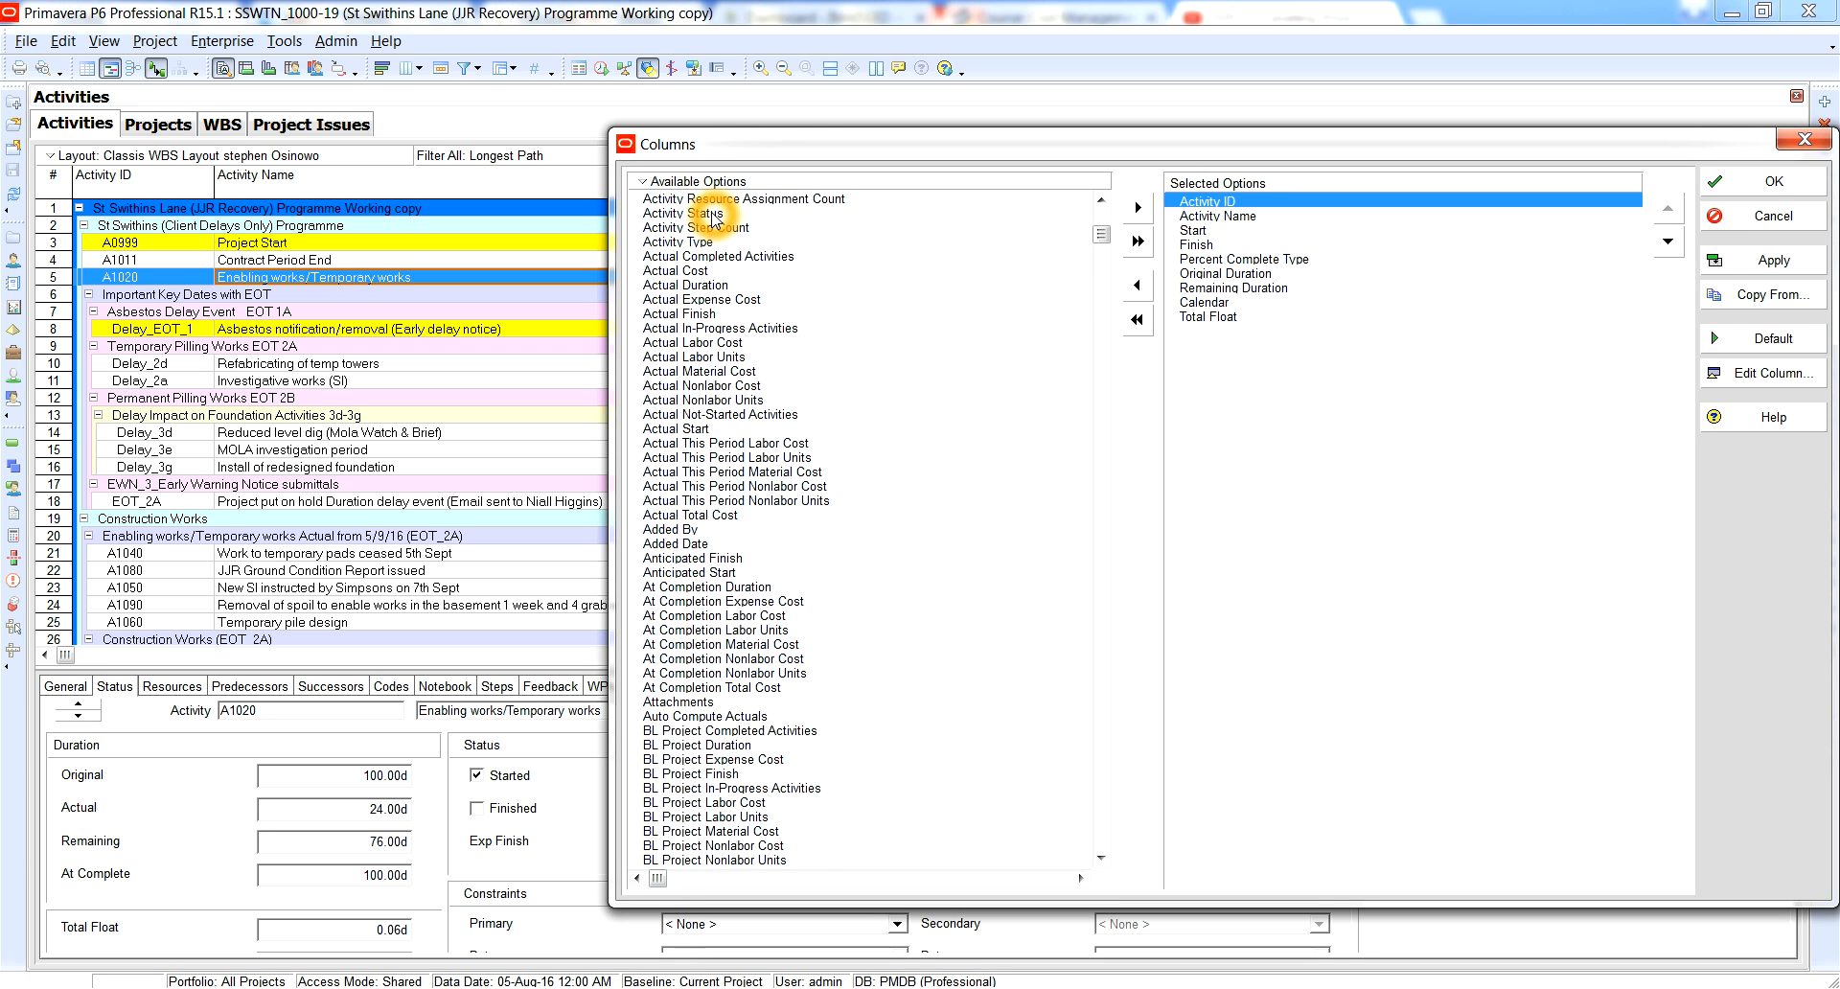
double_click(711, 214)
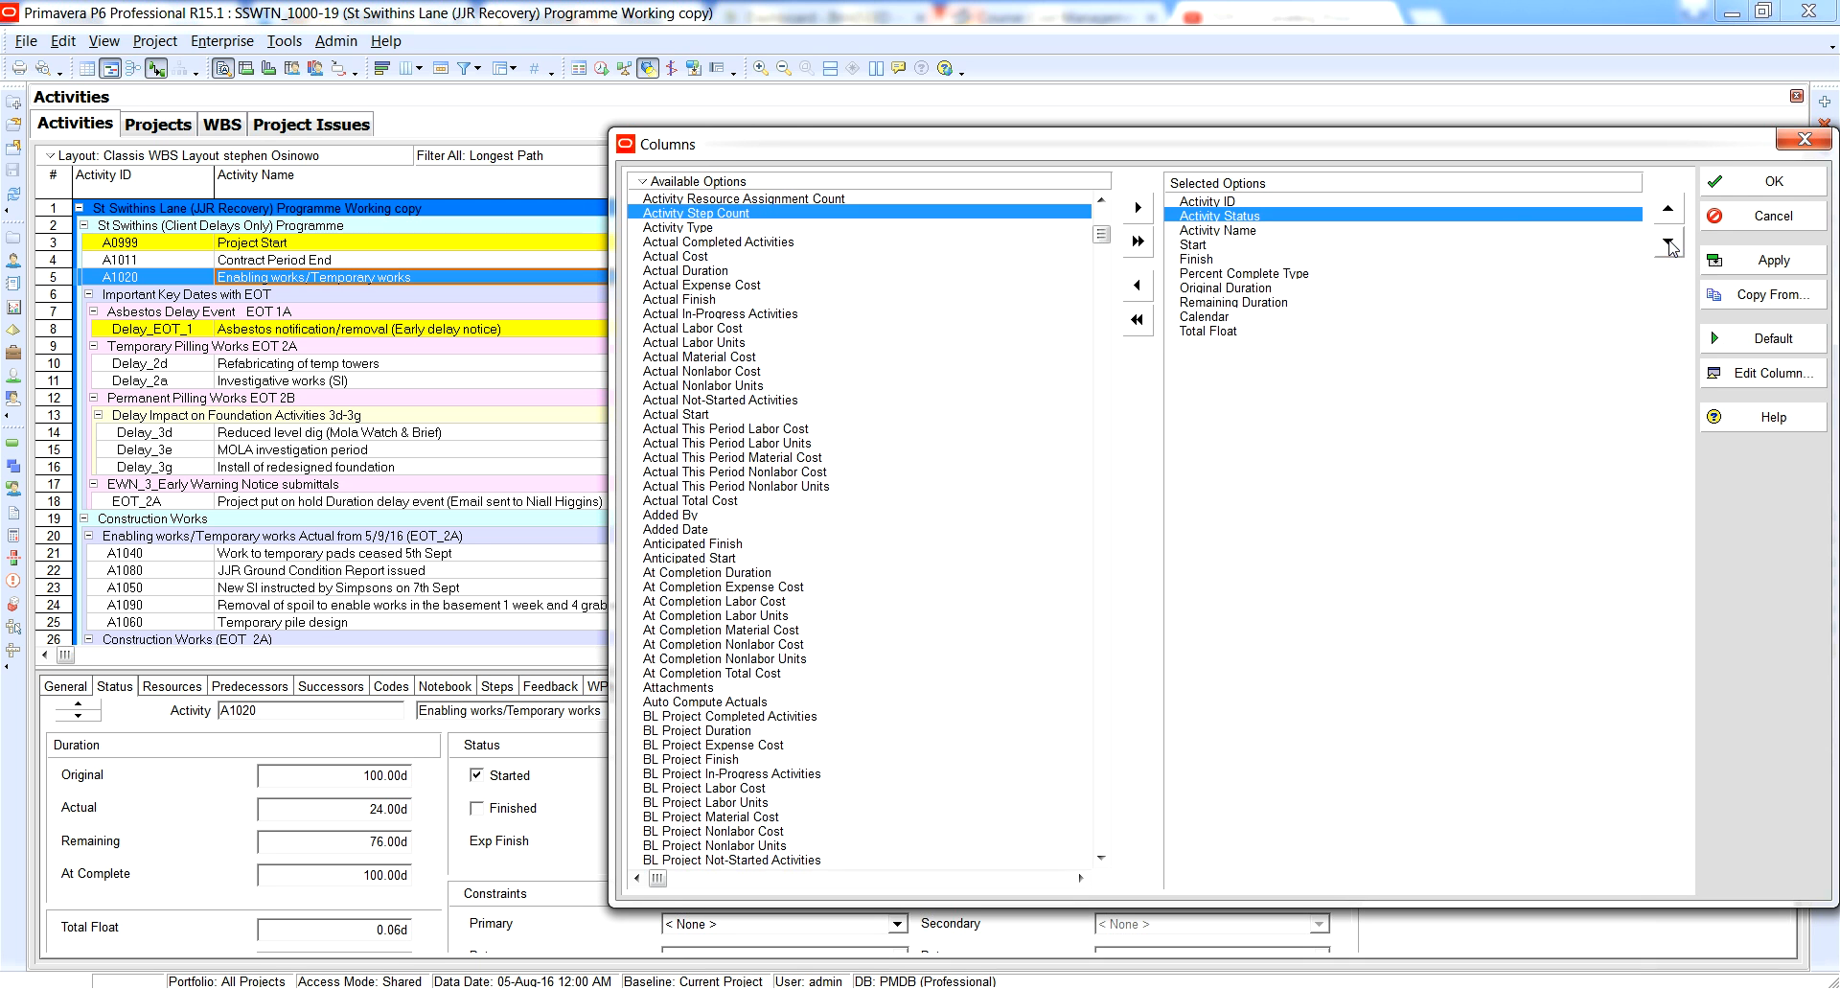
click(1768, 260)
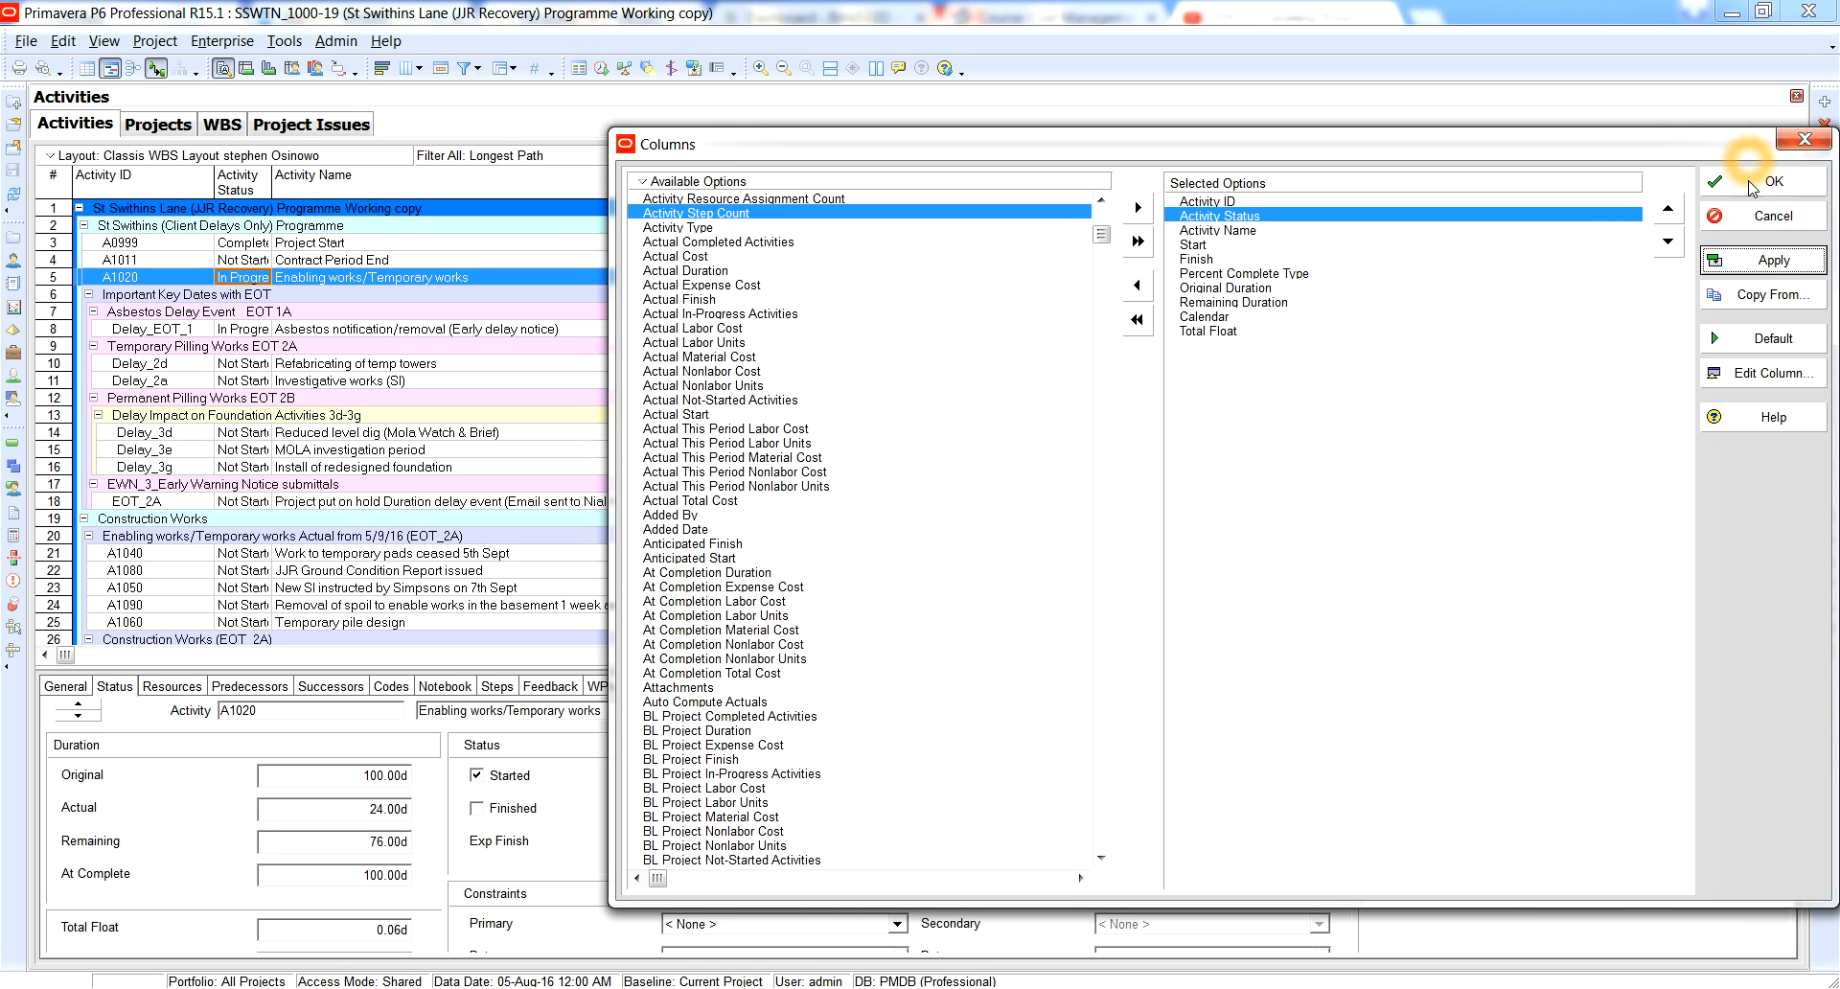
click(1772, 181)
drag(273, 180, 400, 182)
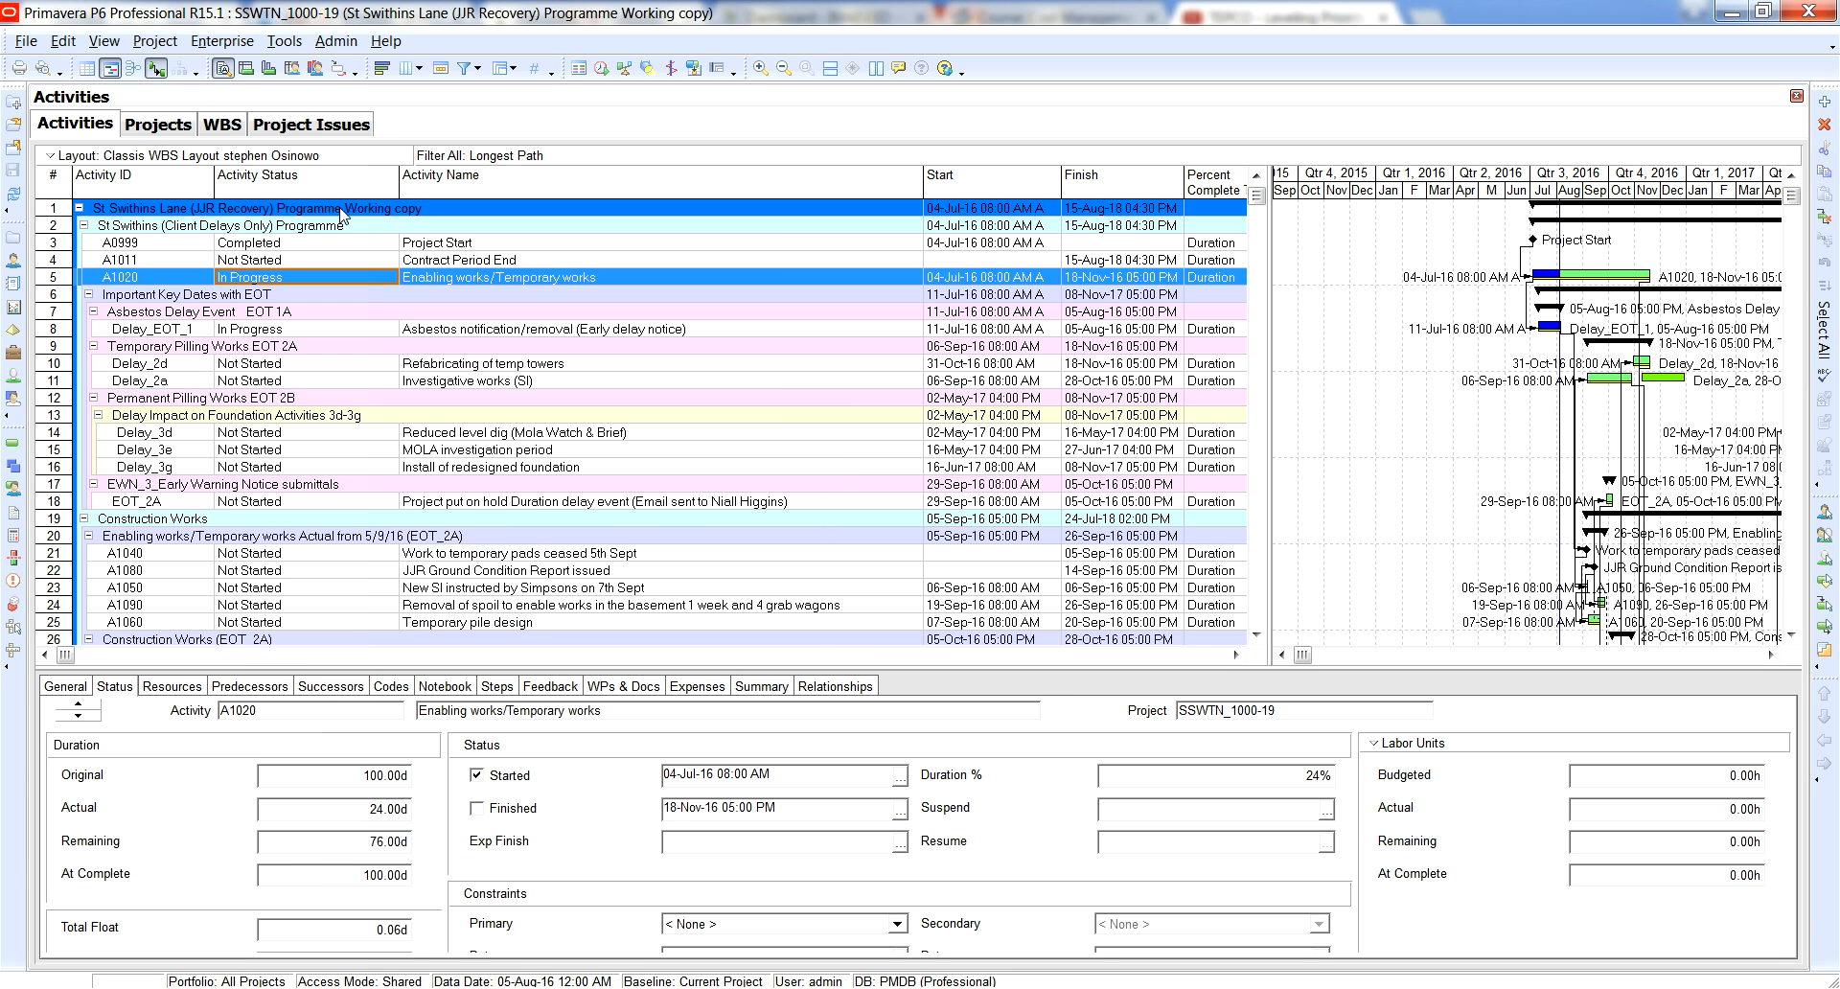
Set the Activity Status of the Project Start activity (A0999) to Not Started.
click(268, 243)
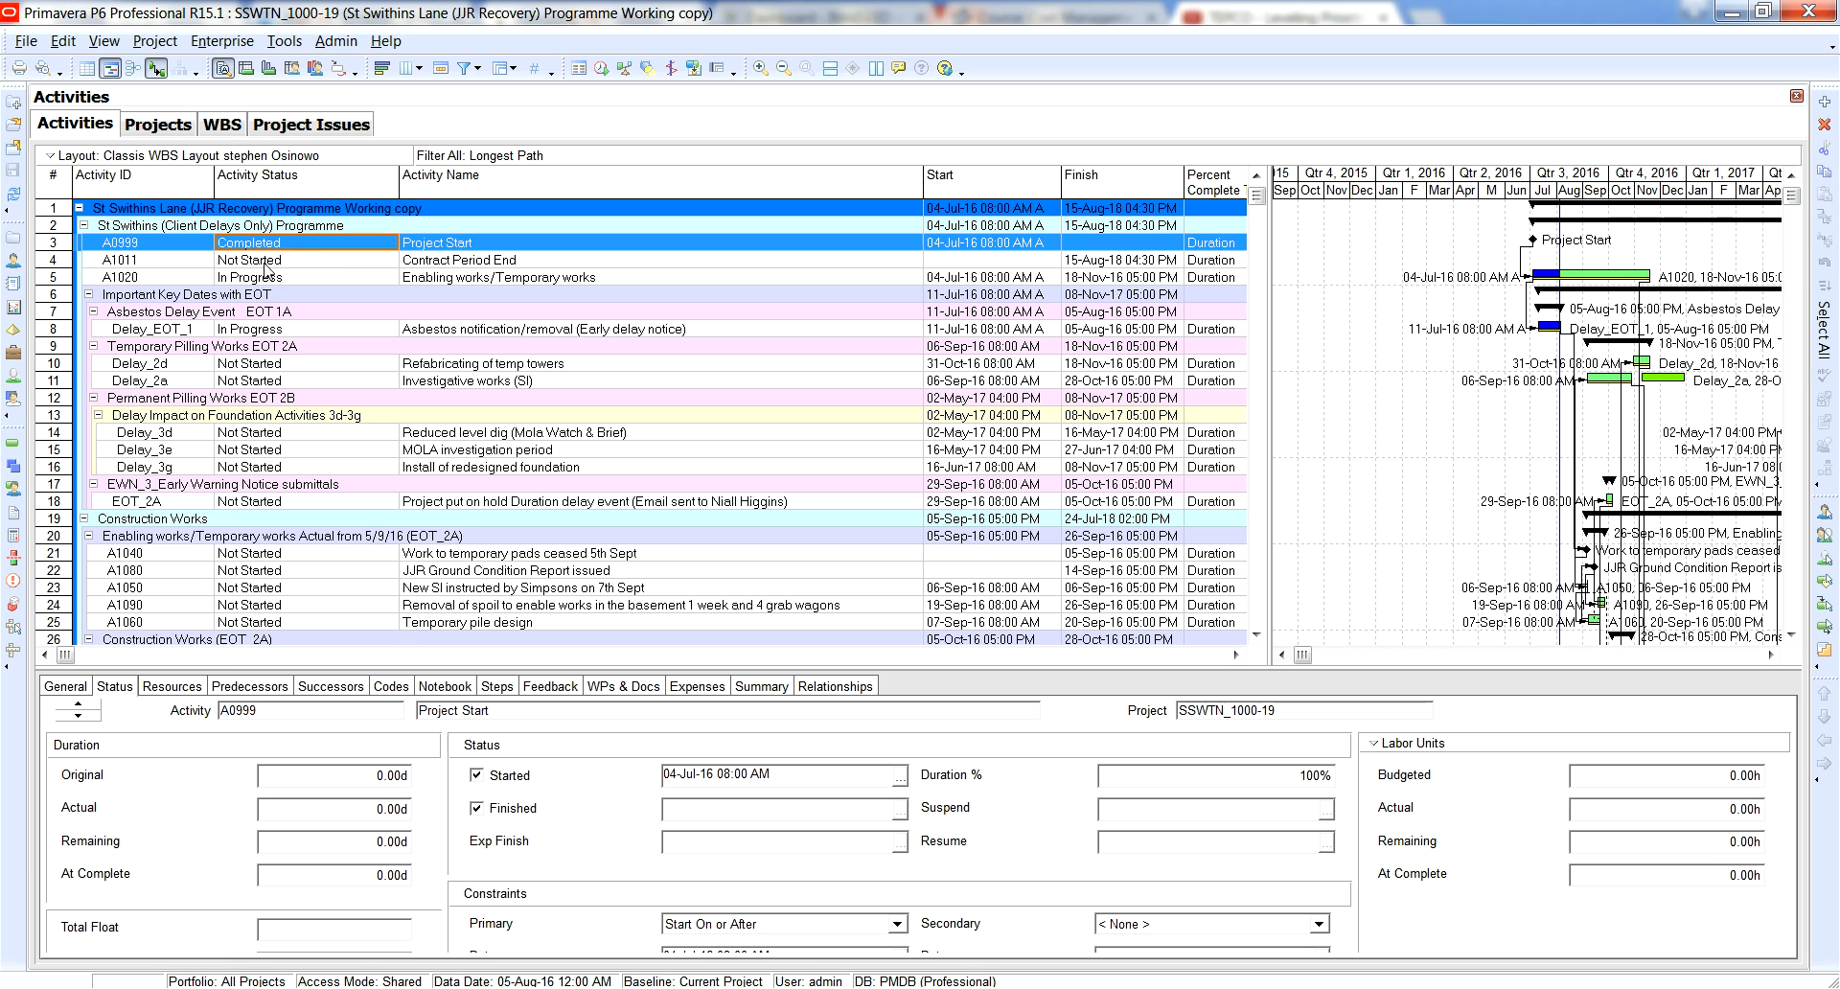
click(284, 248)
click(273, 298)
Fill the Not Started status down from A0999 to activities A1011, A1020, Delay_EOT_1 and Delay_2d, accepting the change for each.
click(271, 369)
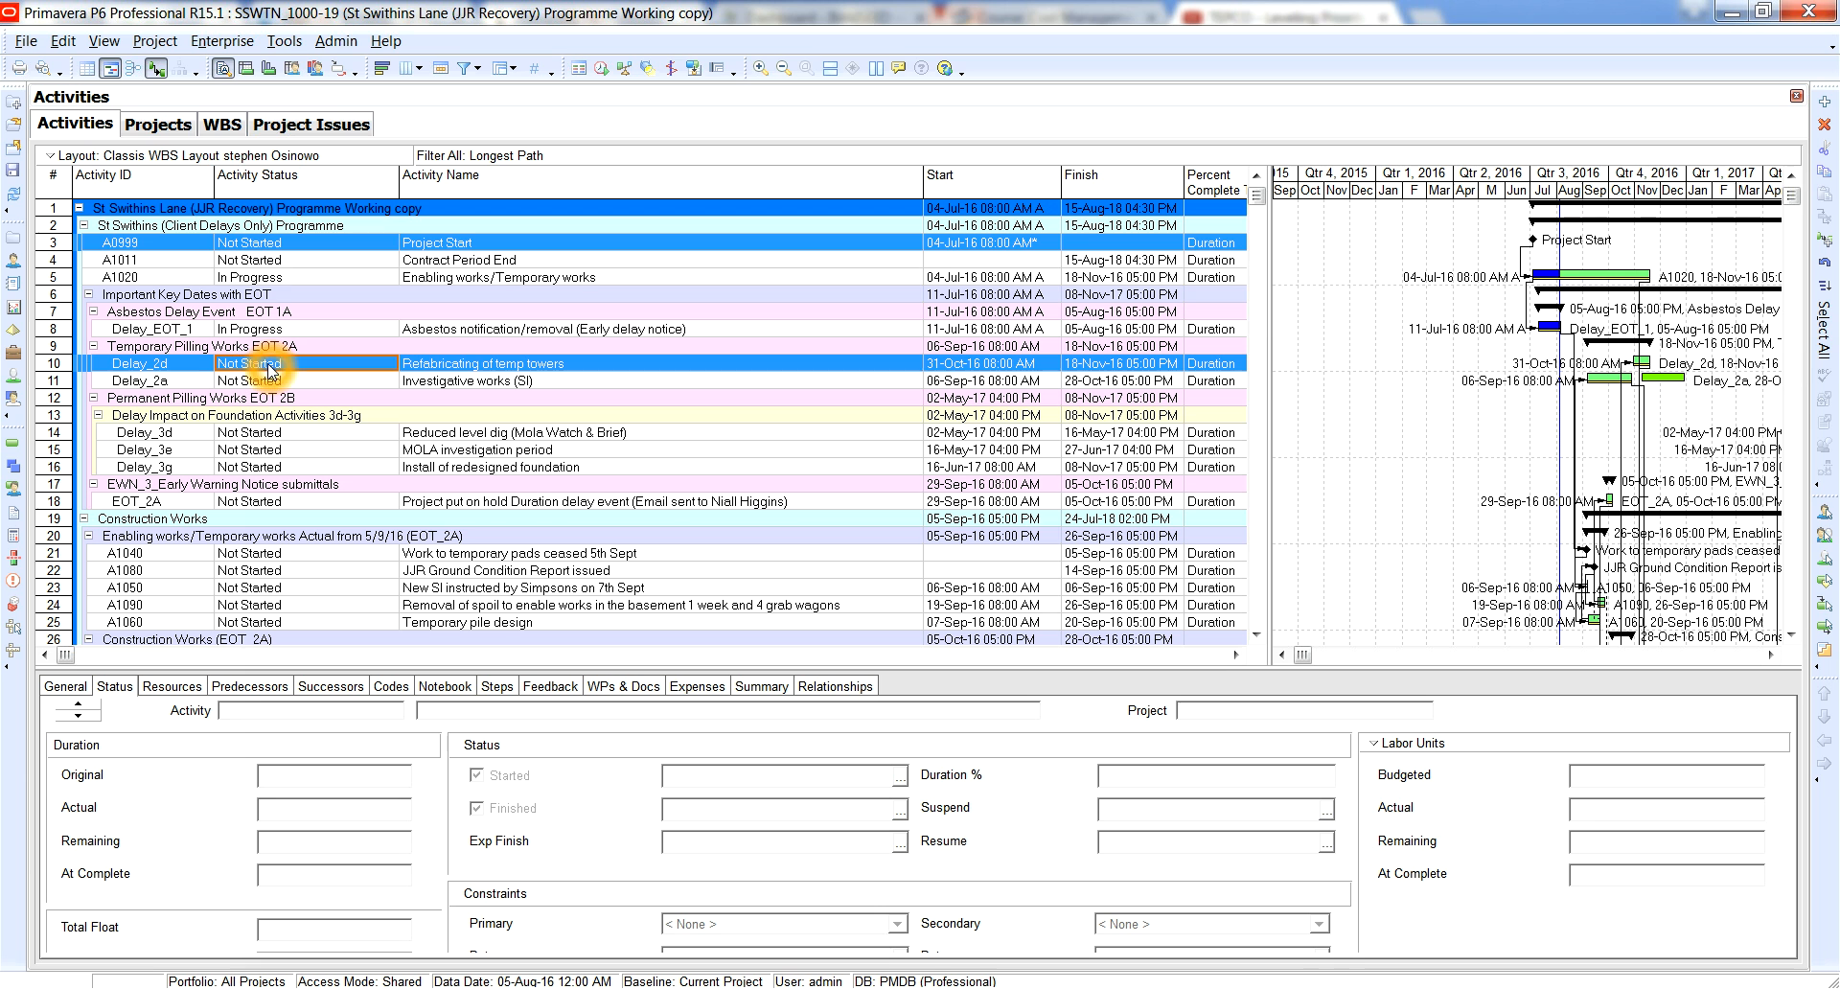
ctrl+click(263, 277)
ctrl+click(261, 333)
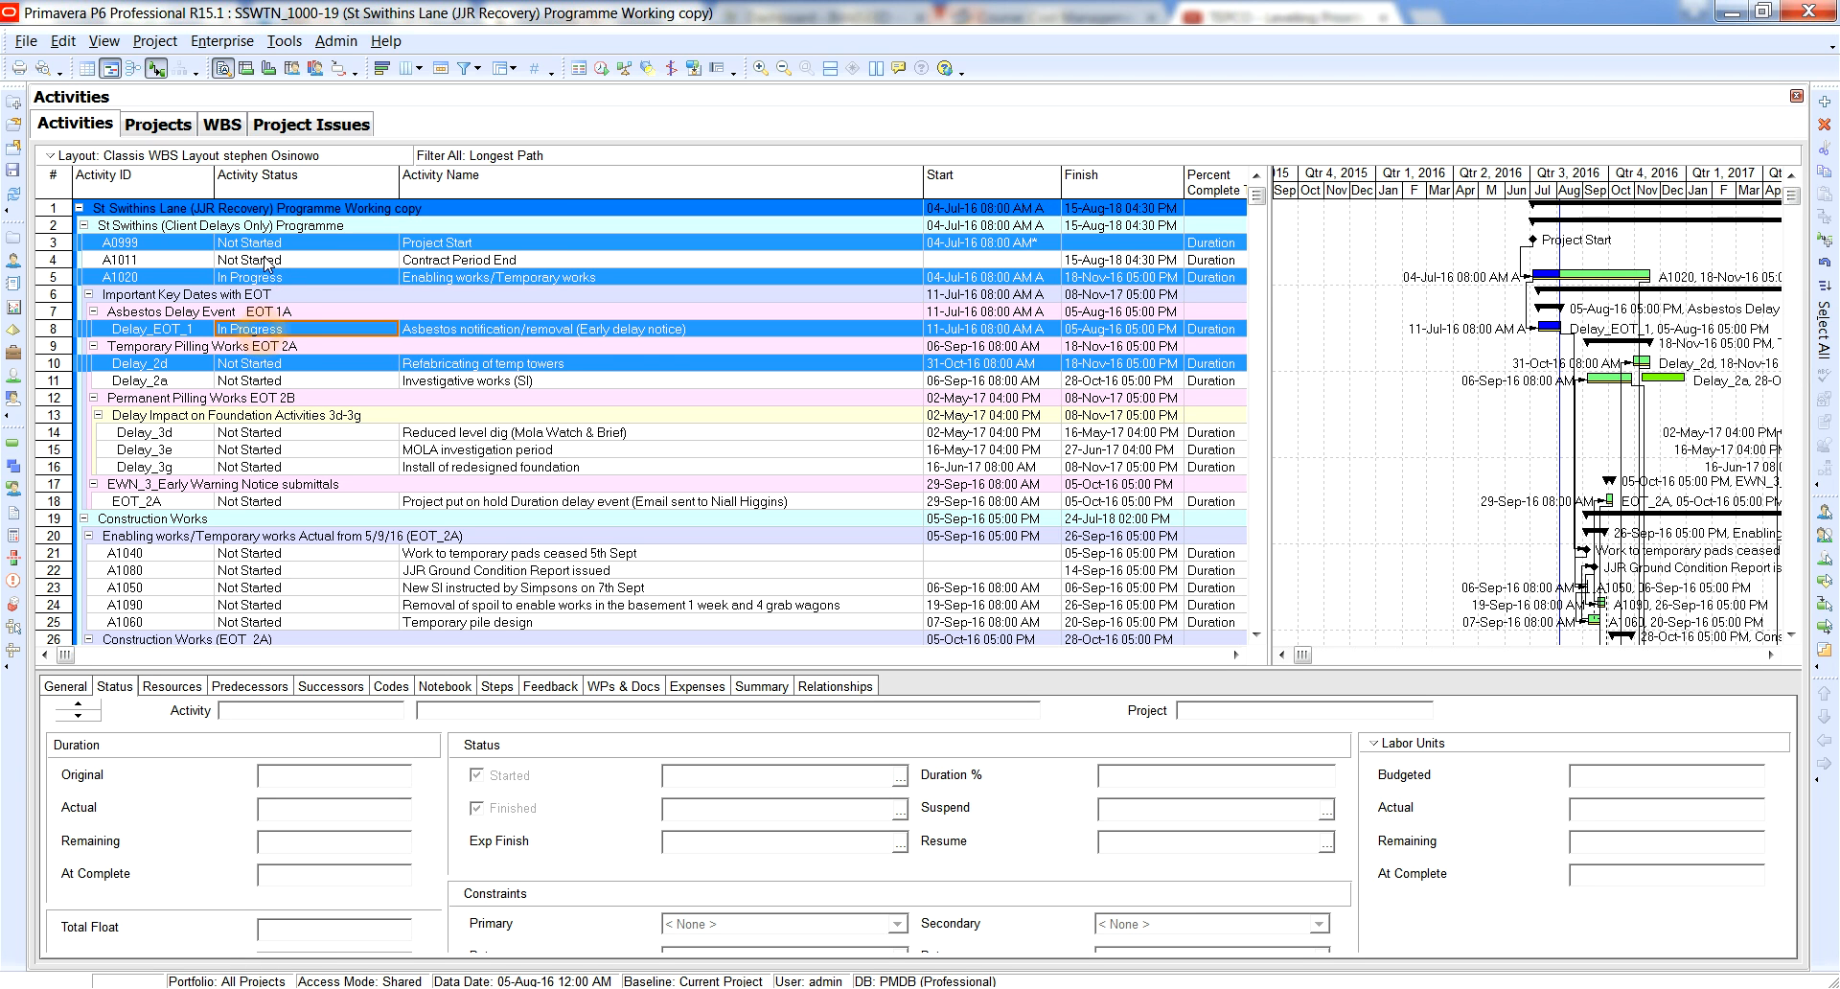
ctrl+click(261, 259)
right_click(268, 259)
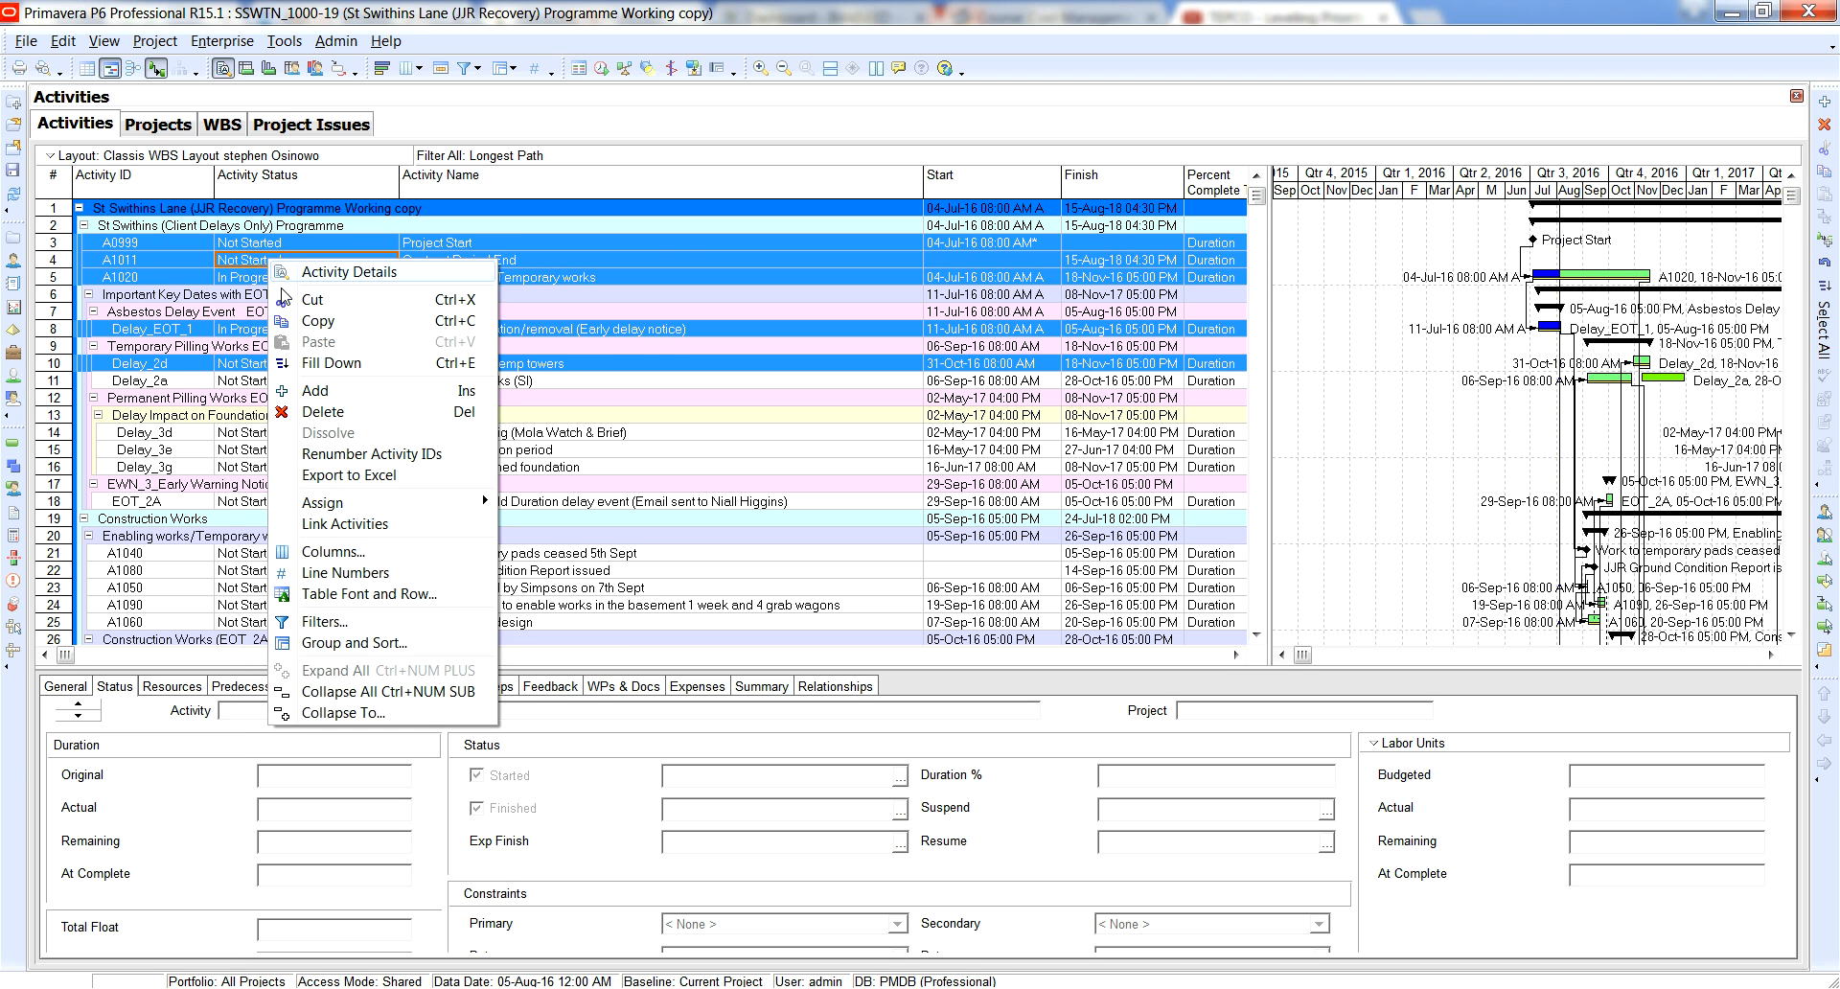
click(310, 364)
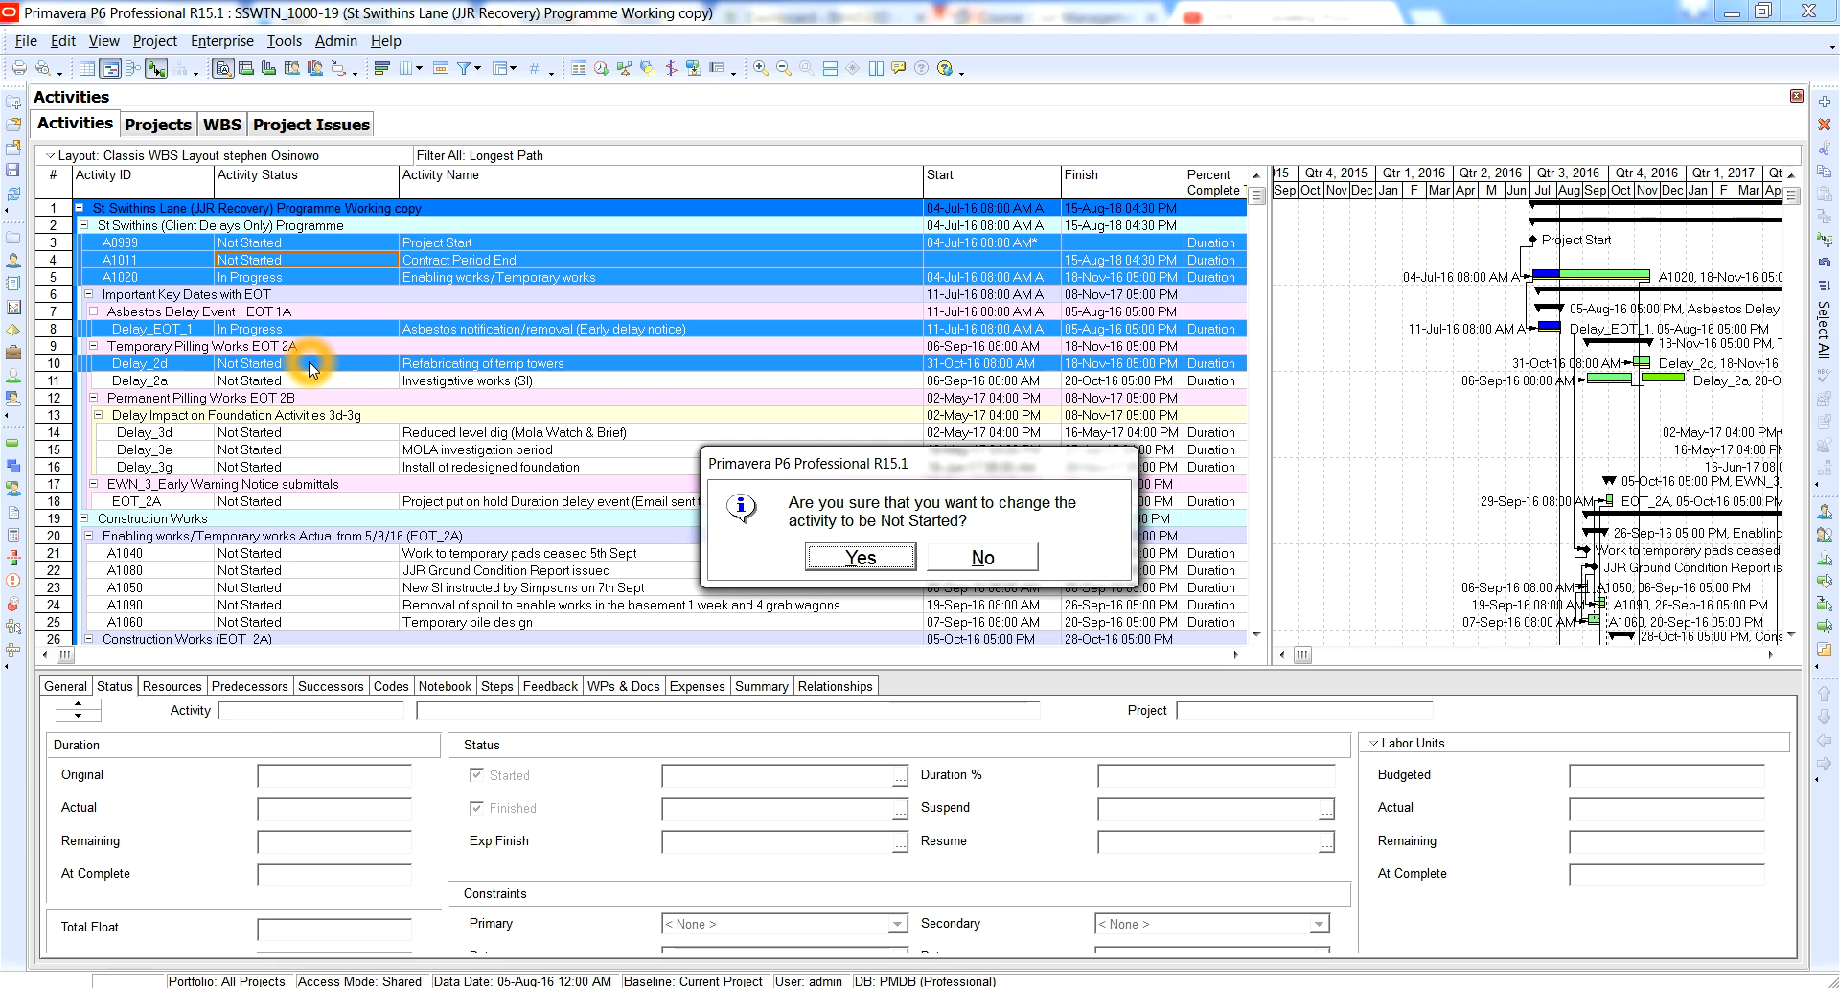
click(863, 557)
click(862, 556)
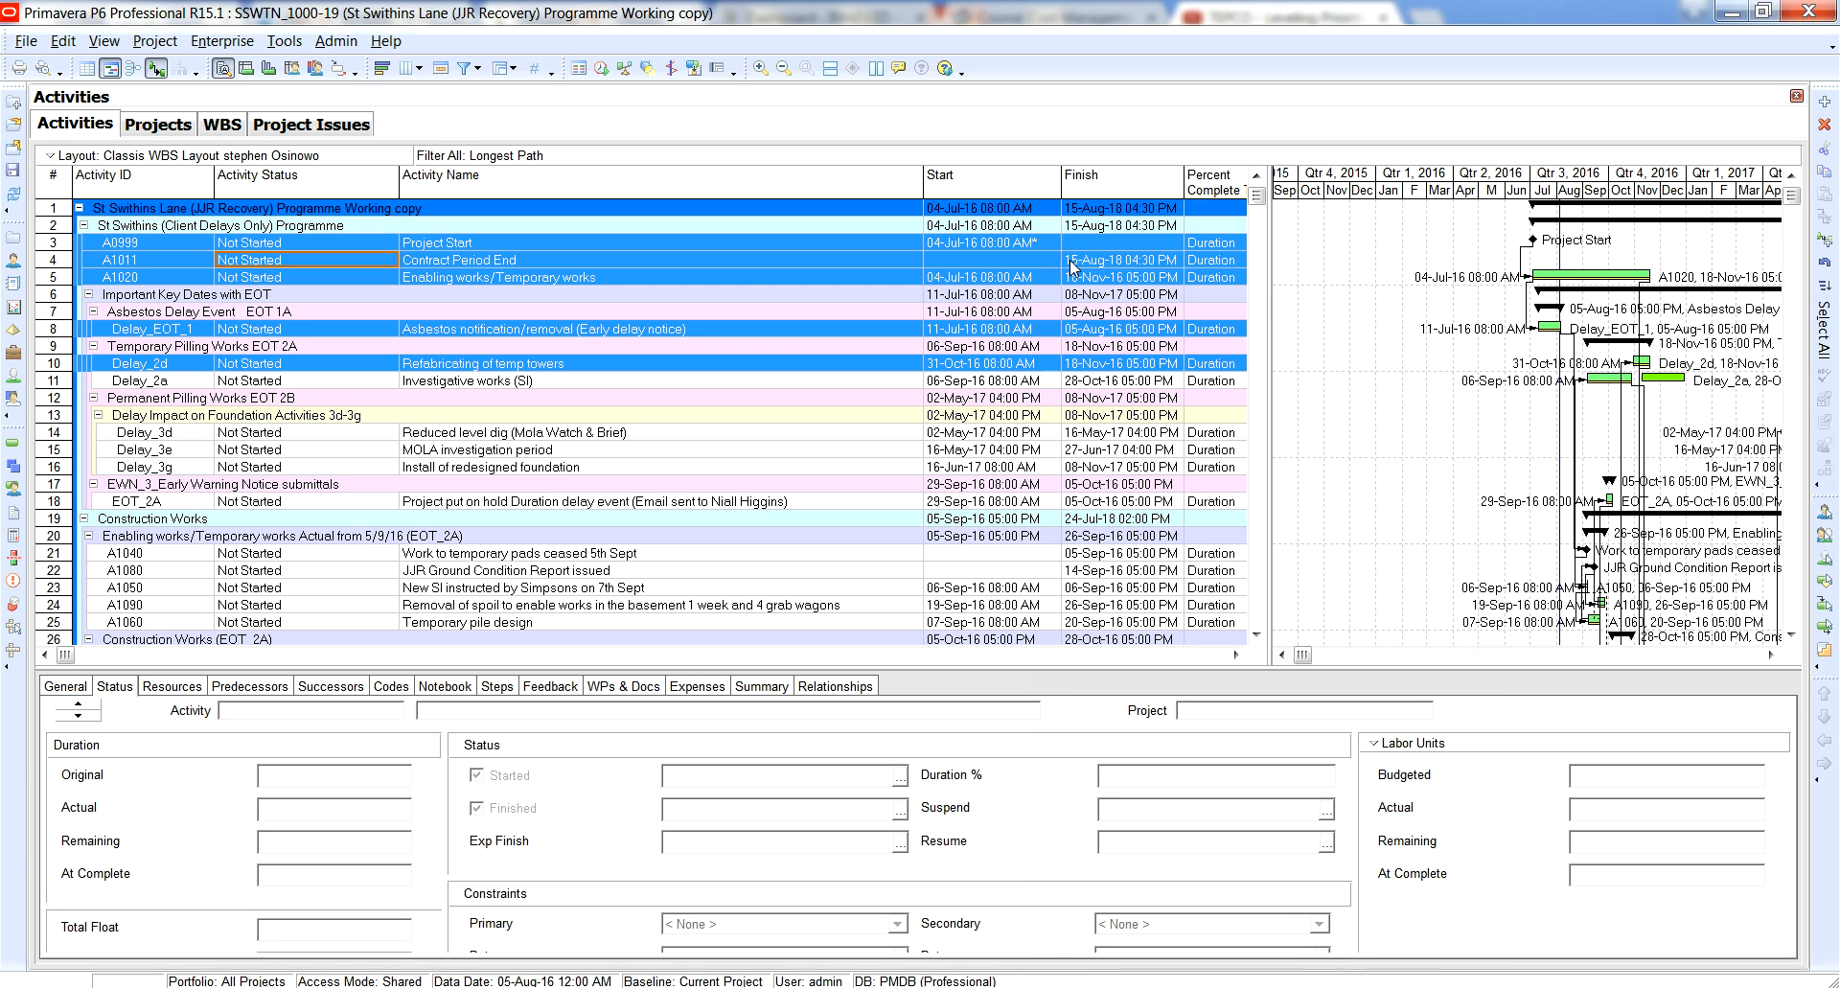
Reselect Not Started as the Activity Status of the Contract Period End activity (A1011).
click(614, 332)
click(284, 251)
click(283, 262)
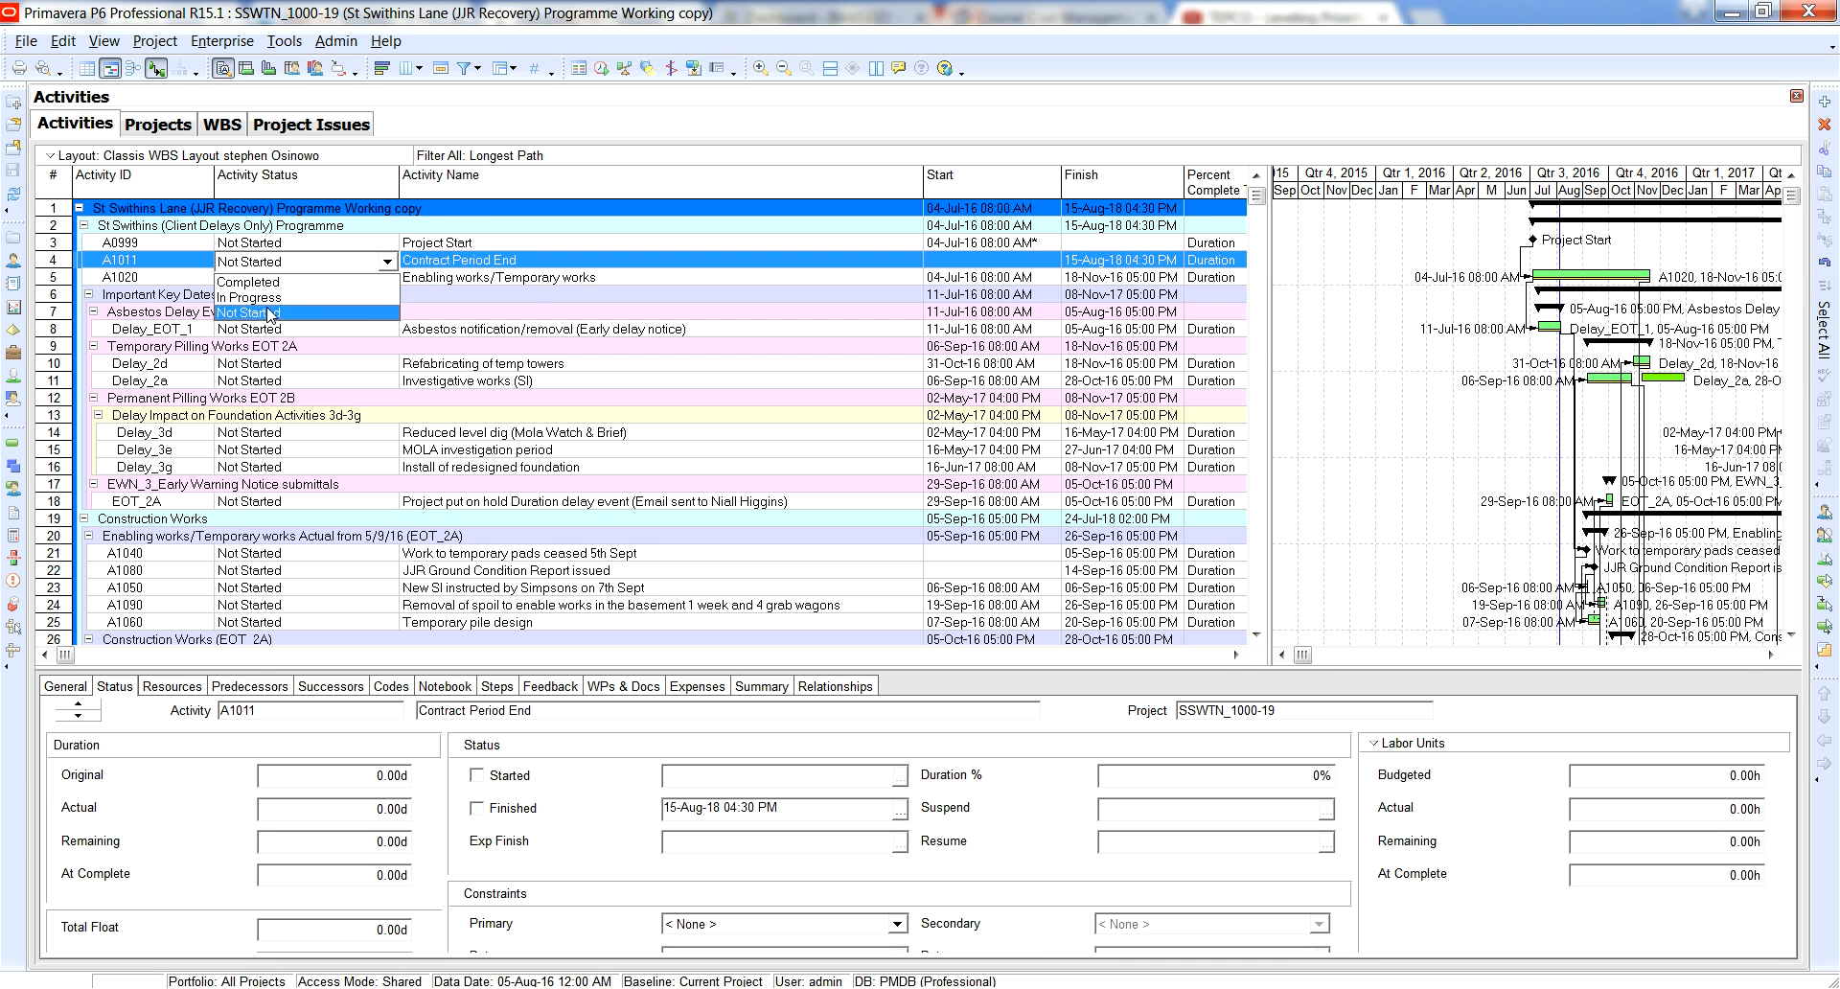
click(272, 320)
click(266, 332)
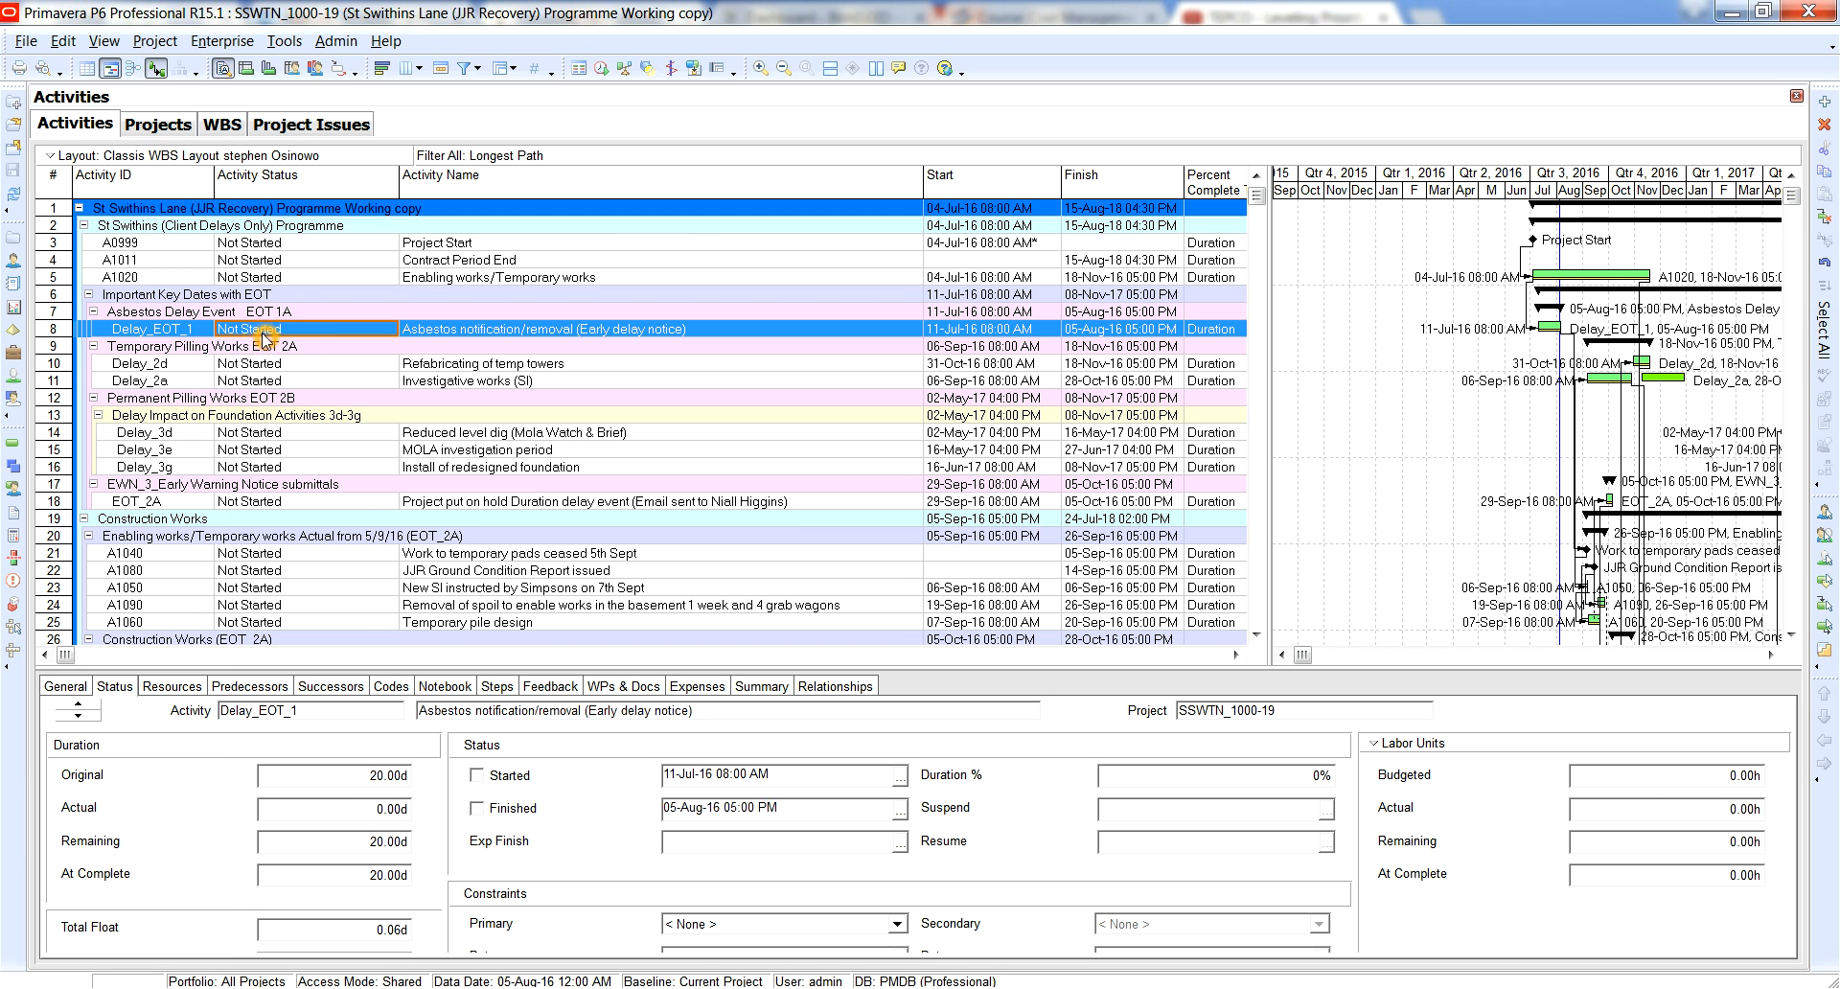
click(1706, 801)
click(519, 301)
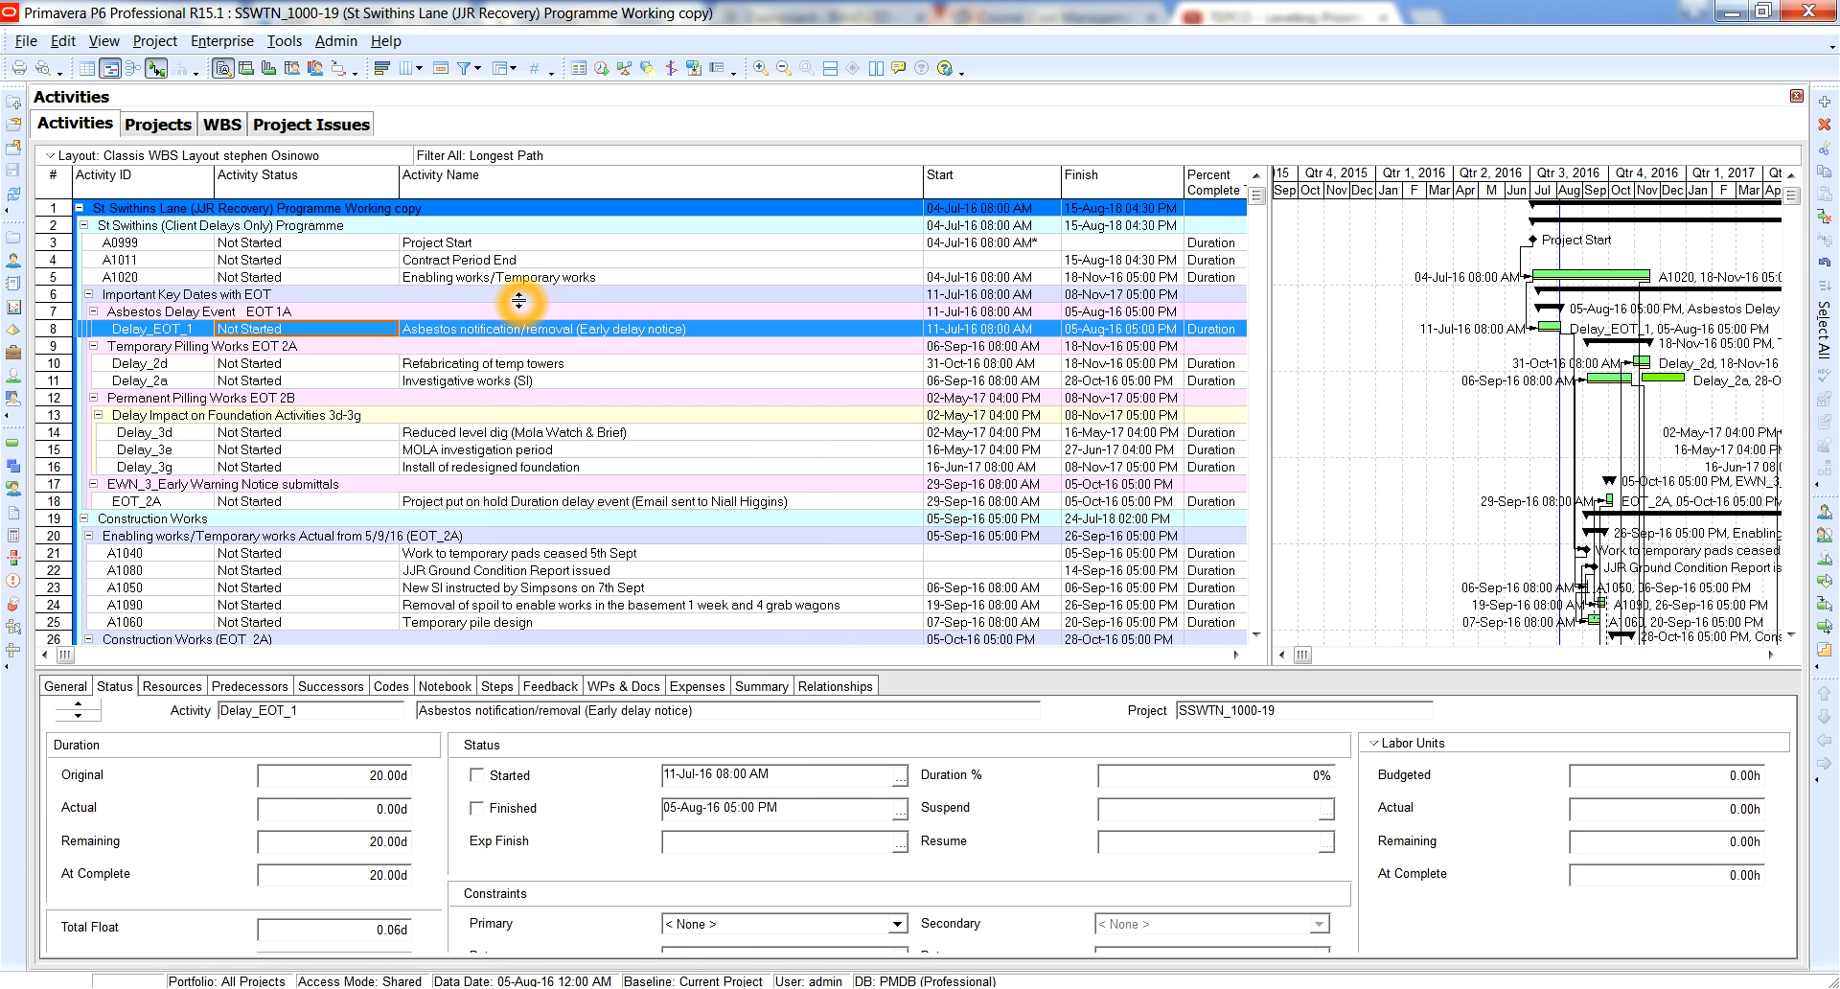
click(268, 281)
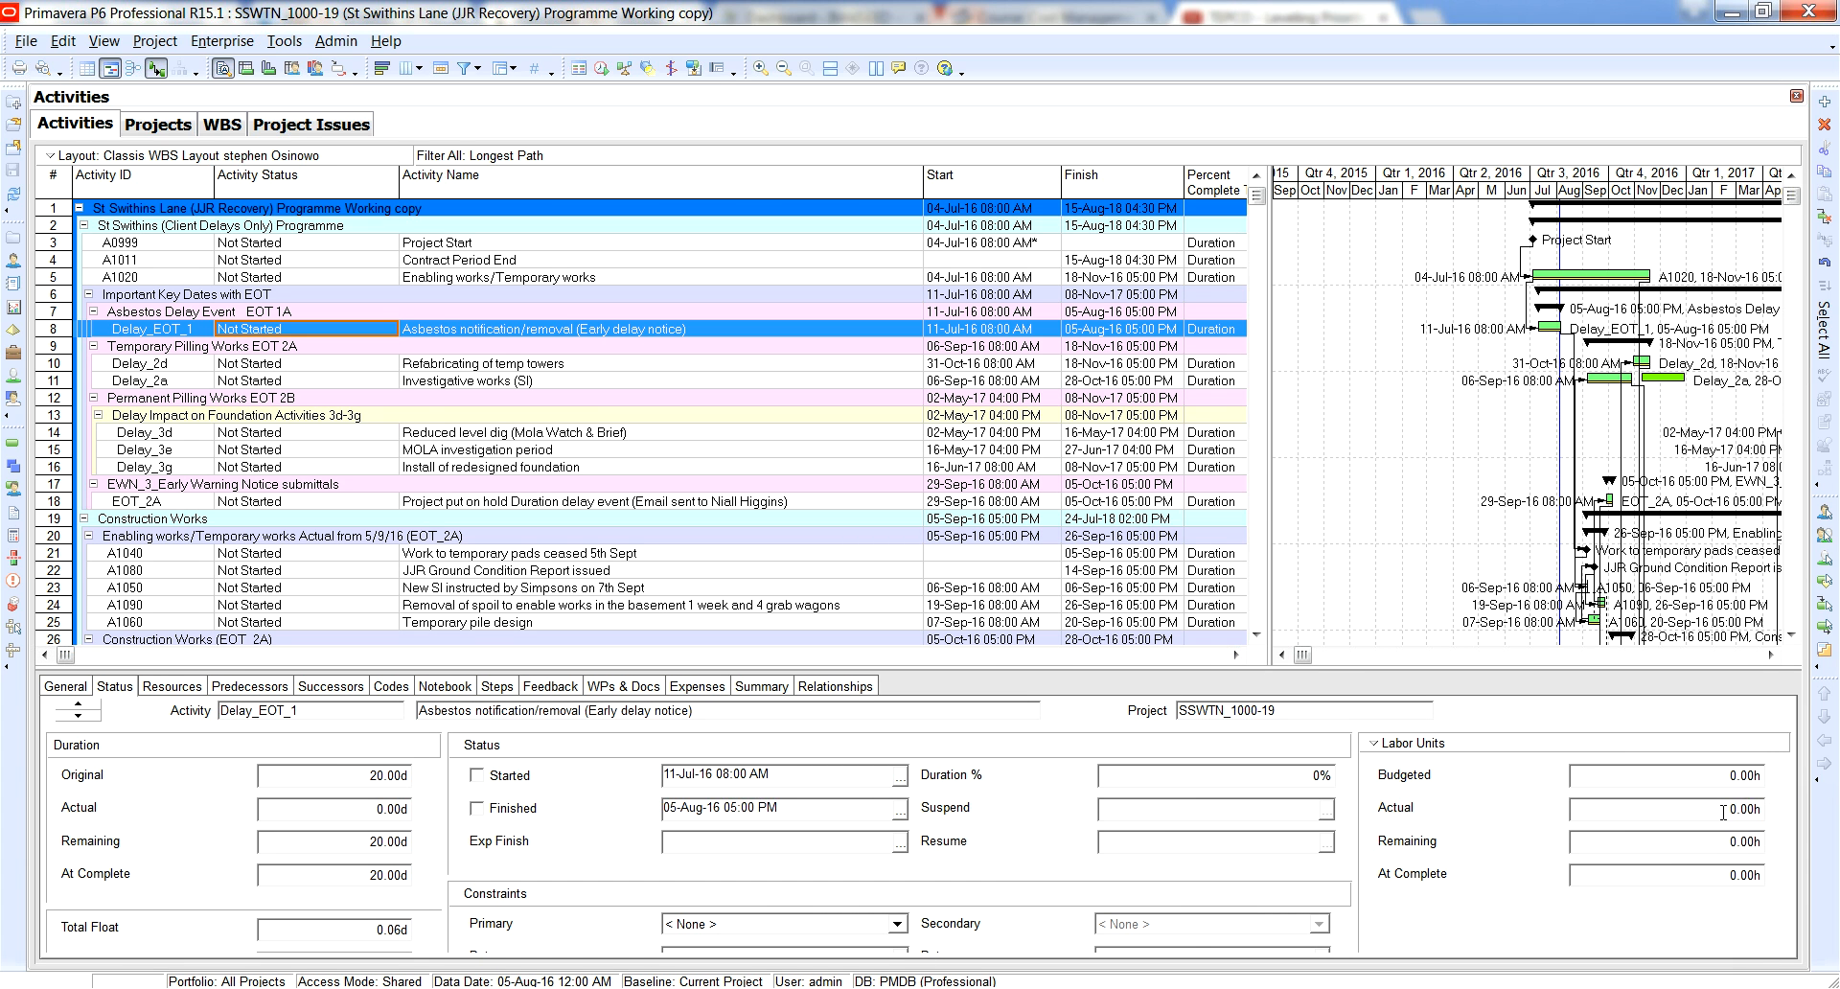
click(1771, 812)
click(477, 776)
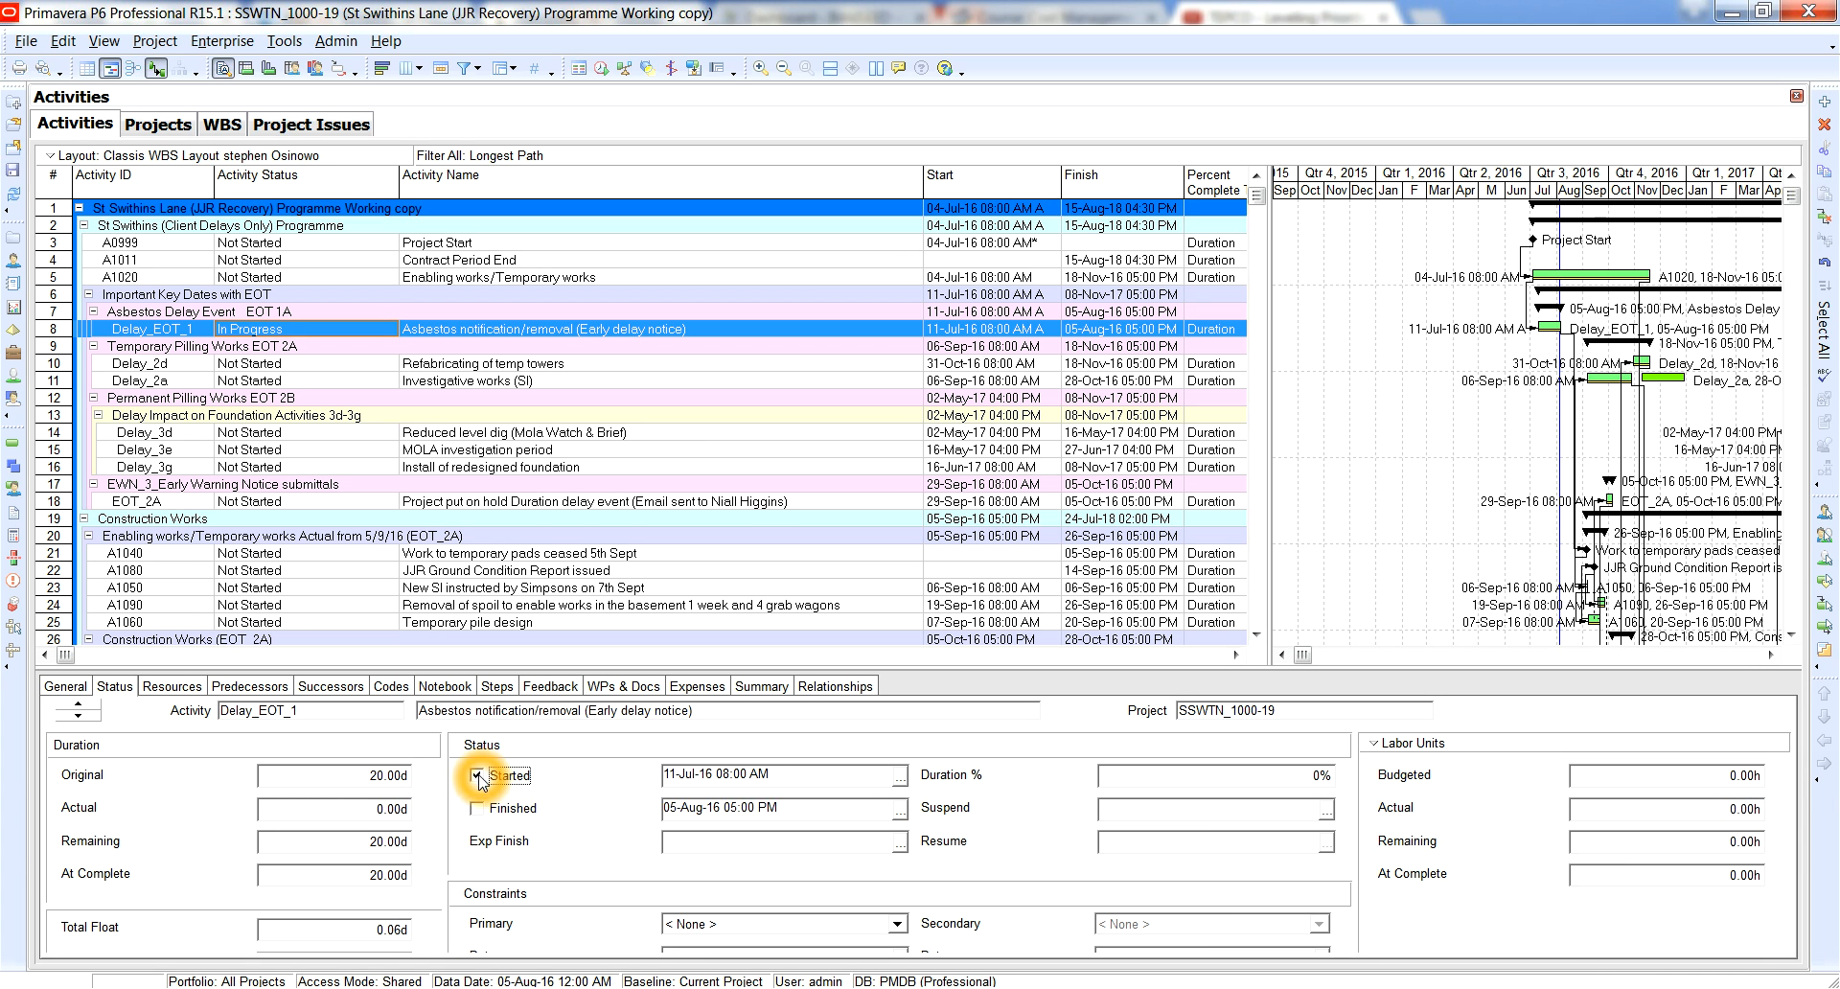
click(477, 779)
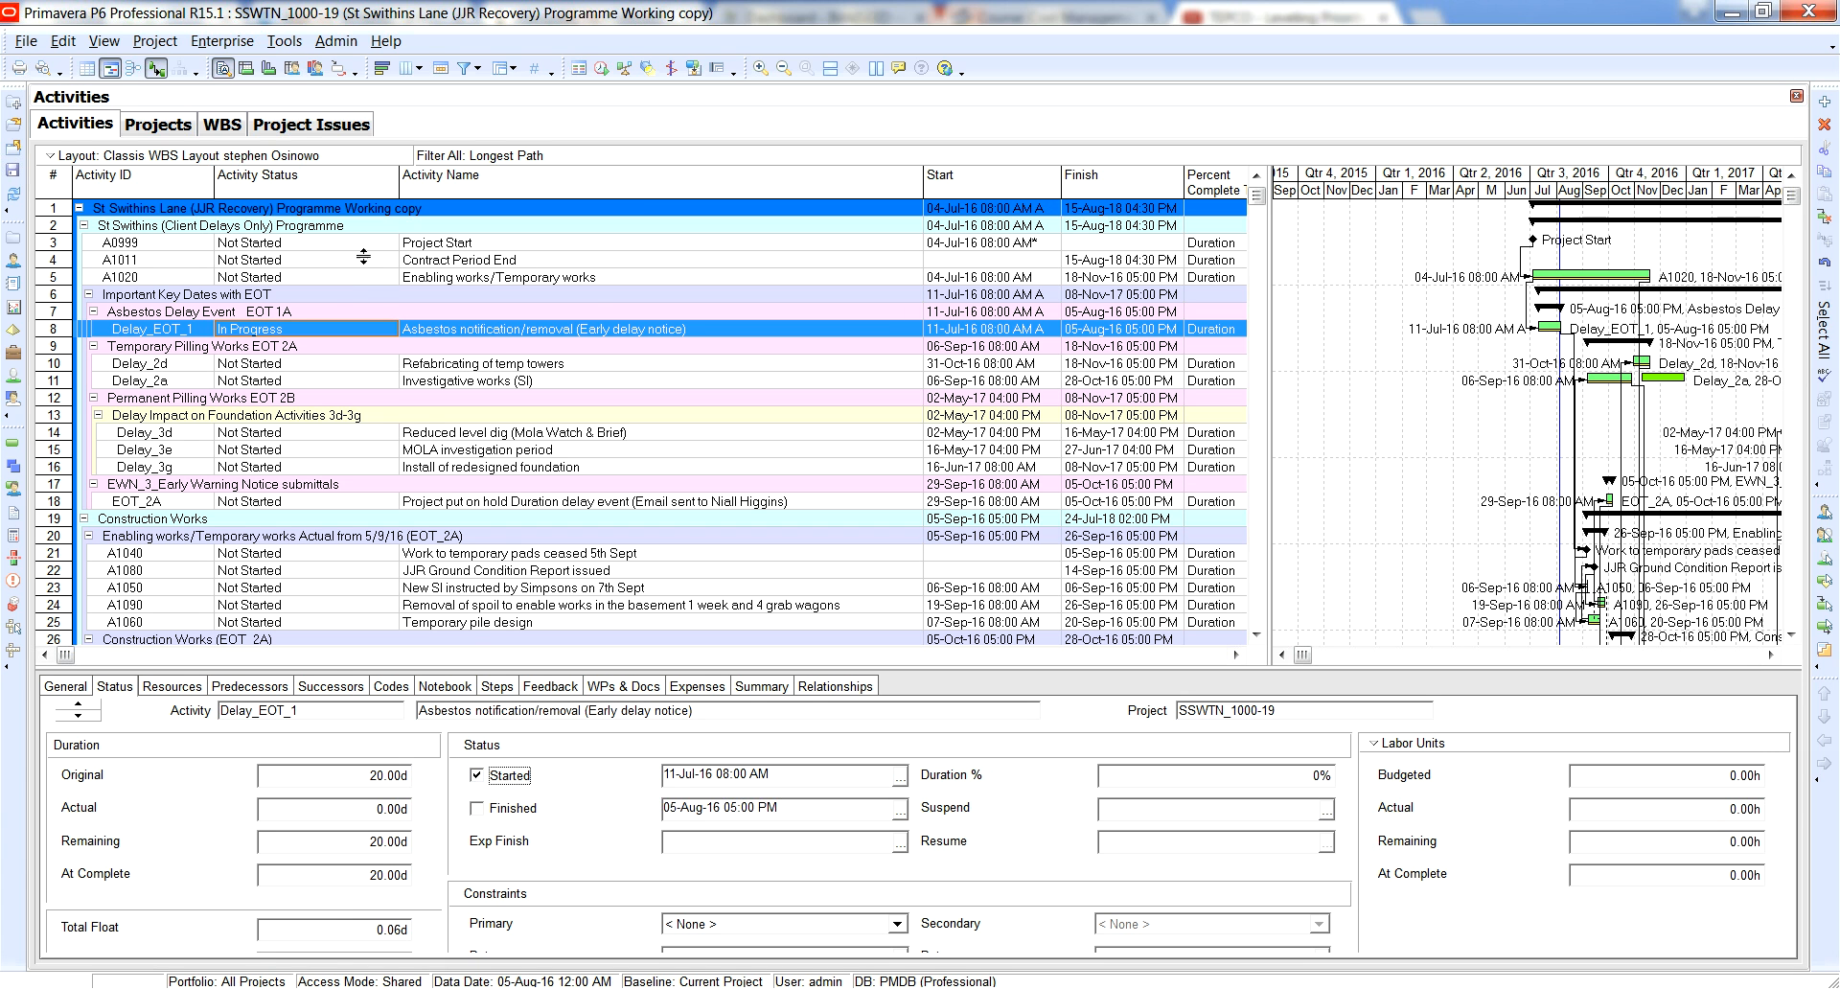
click(477, 777)
click(849, 559)
Mark the Project Start activity (A0999) as started and finished.
click(426, 243)
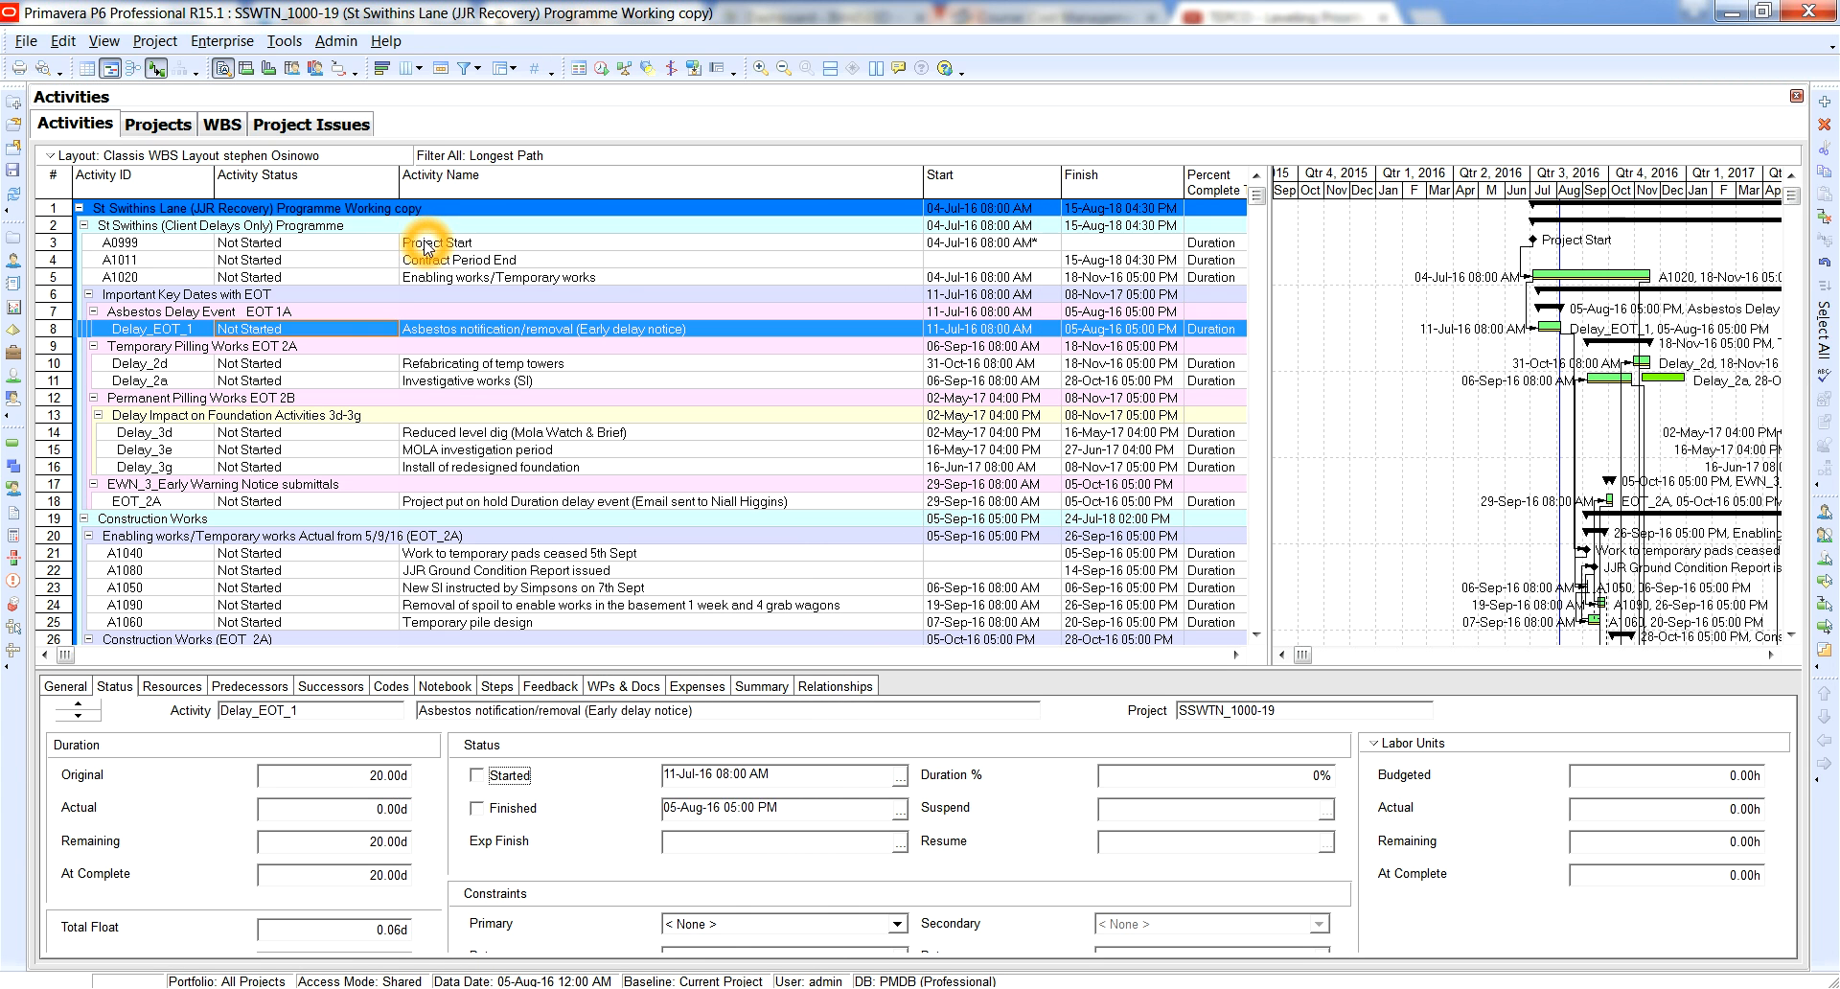
click(478, 778)
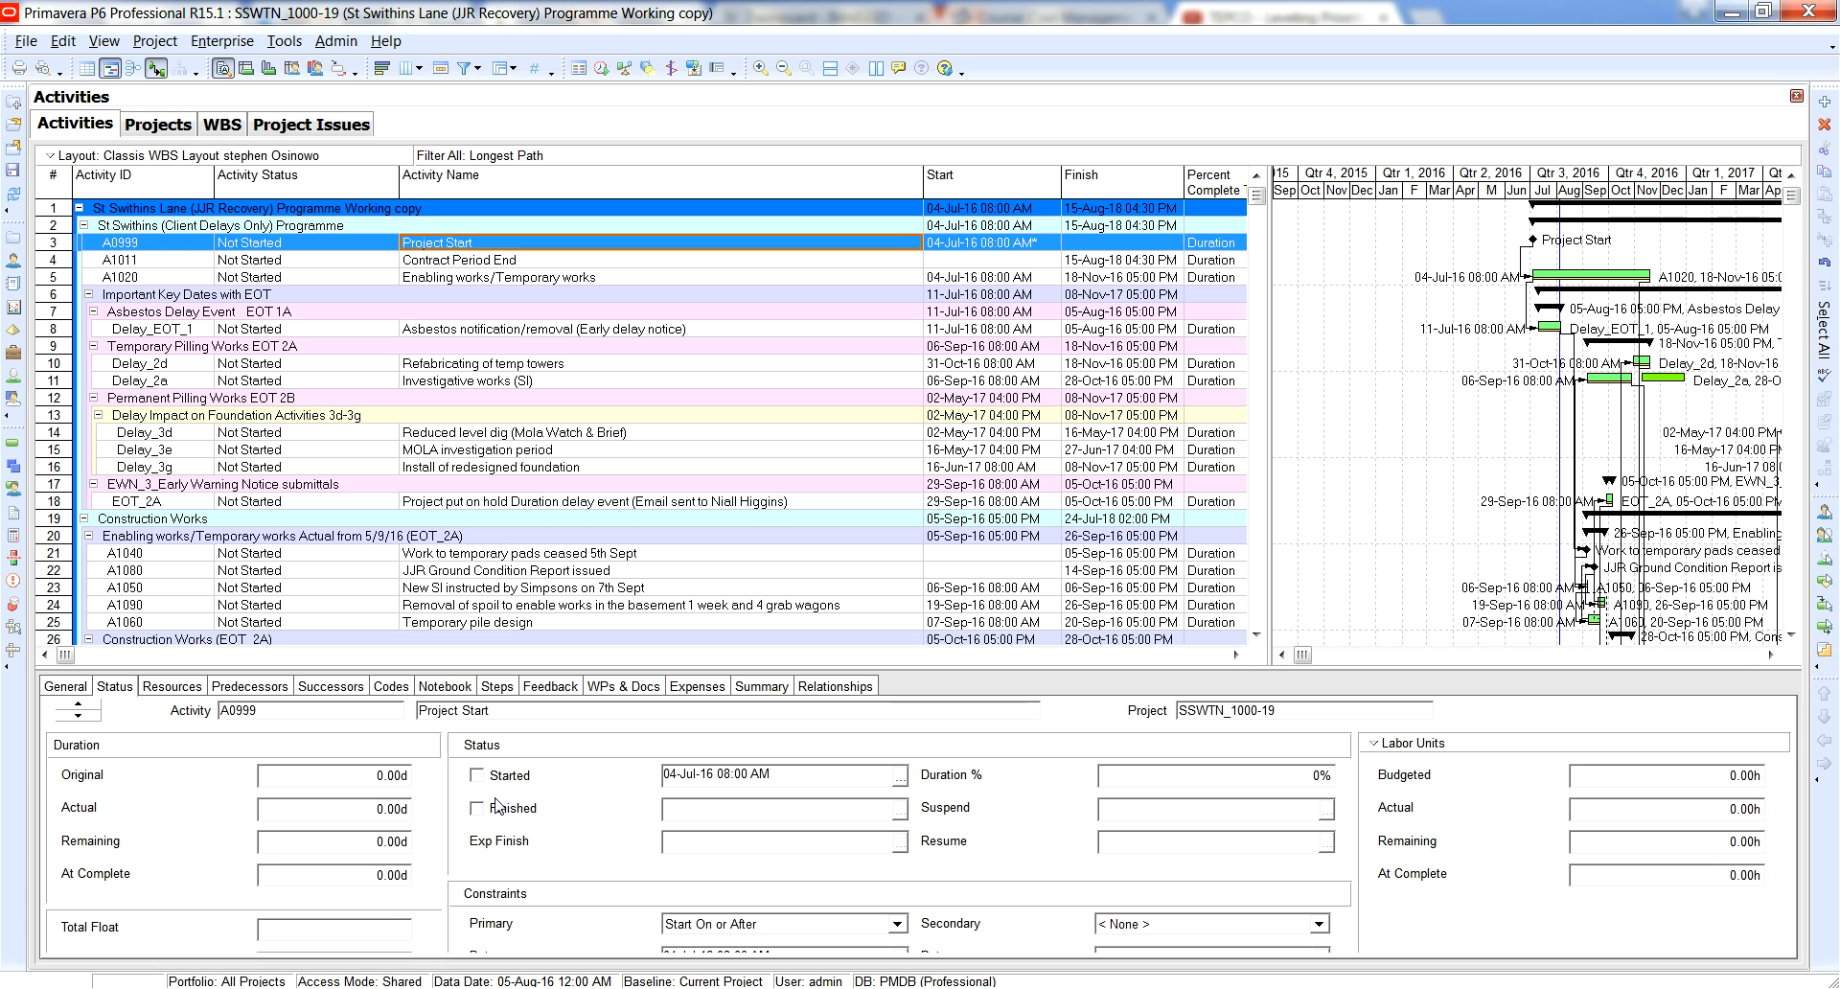
click(119, 696)
click(477, 776)
click(498, 784)
click(478, 811)
click(474, 778)
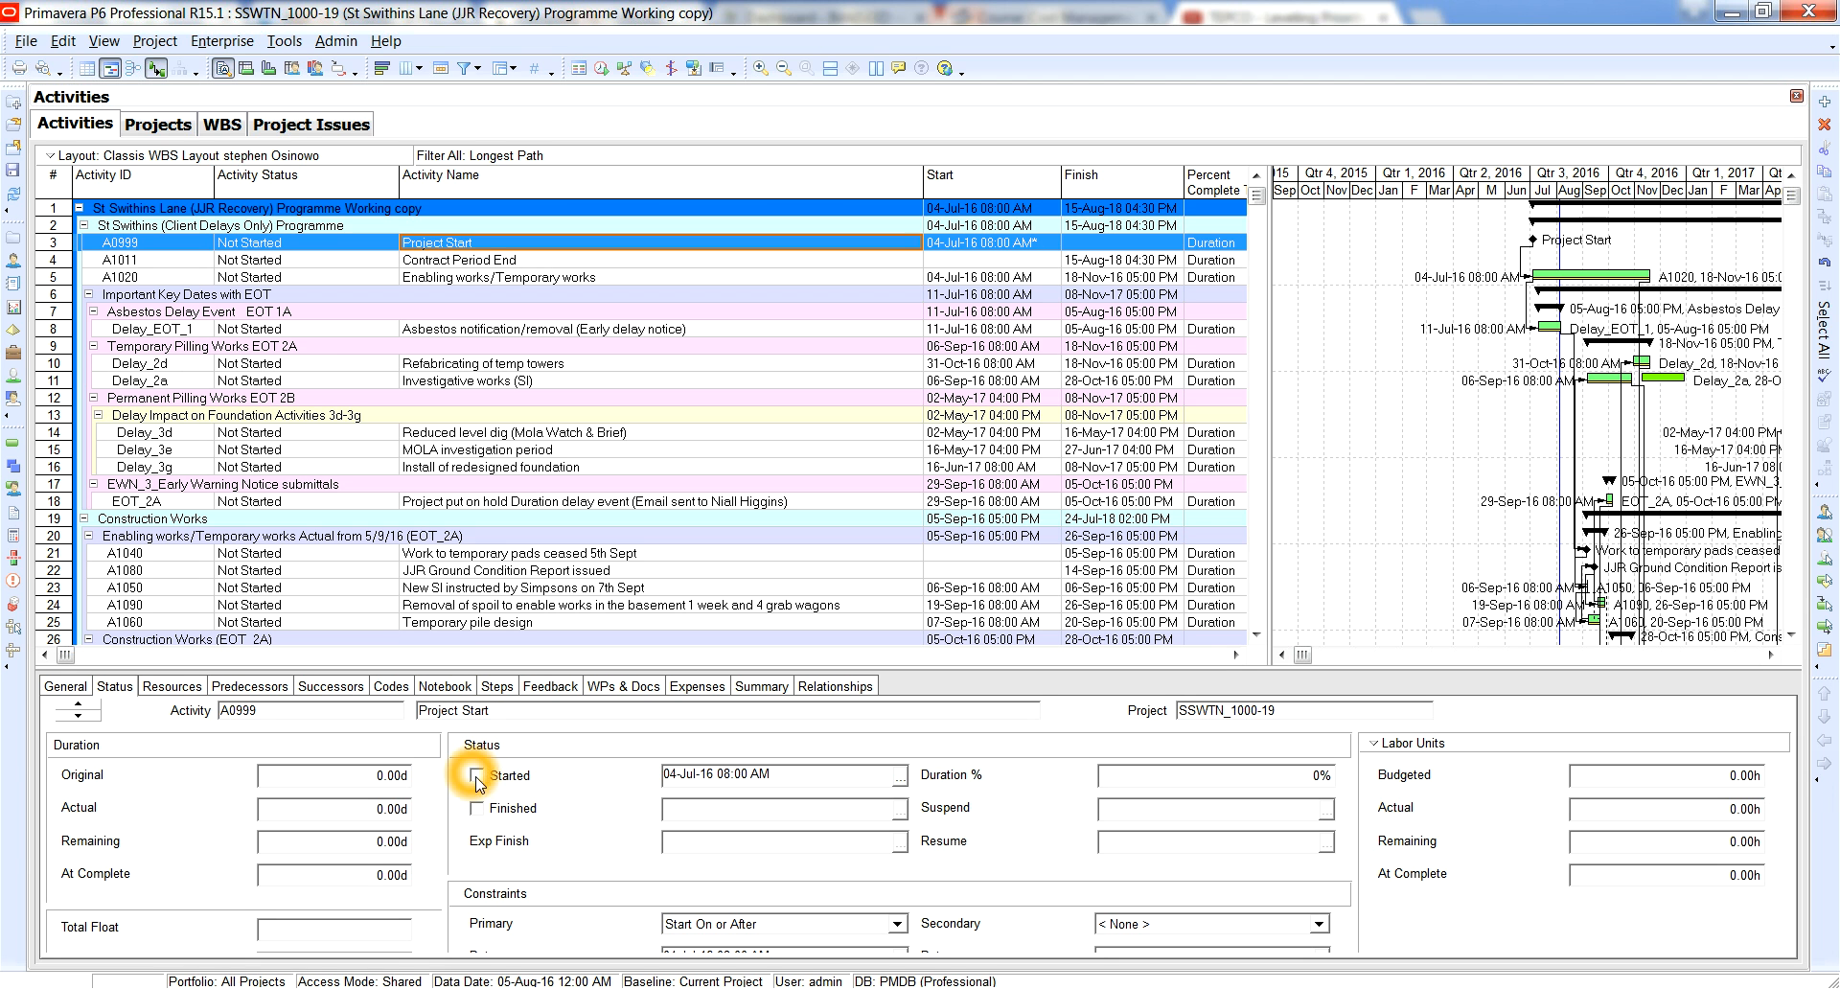
click(484, 783)
click(479, 808)
click(516, 824)
click(487, 822)
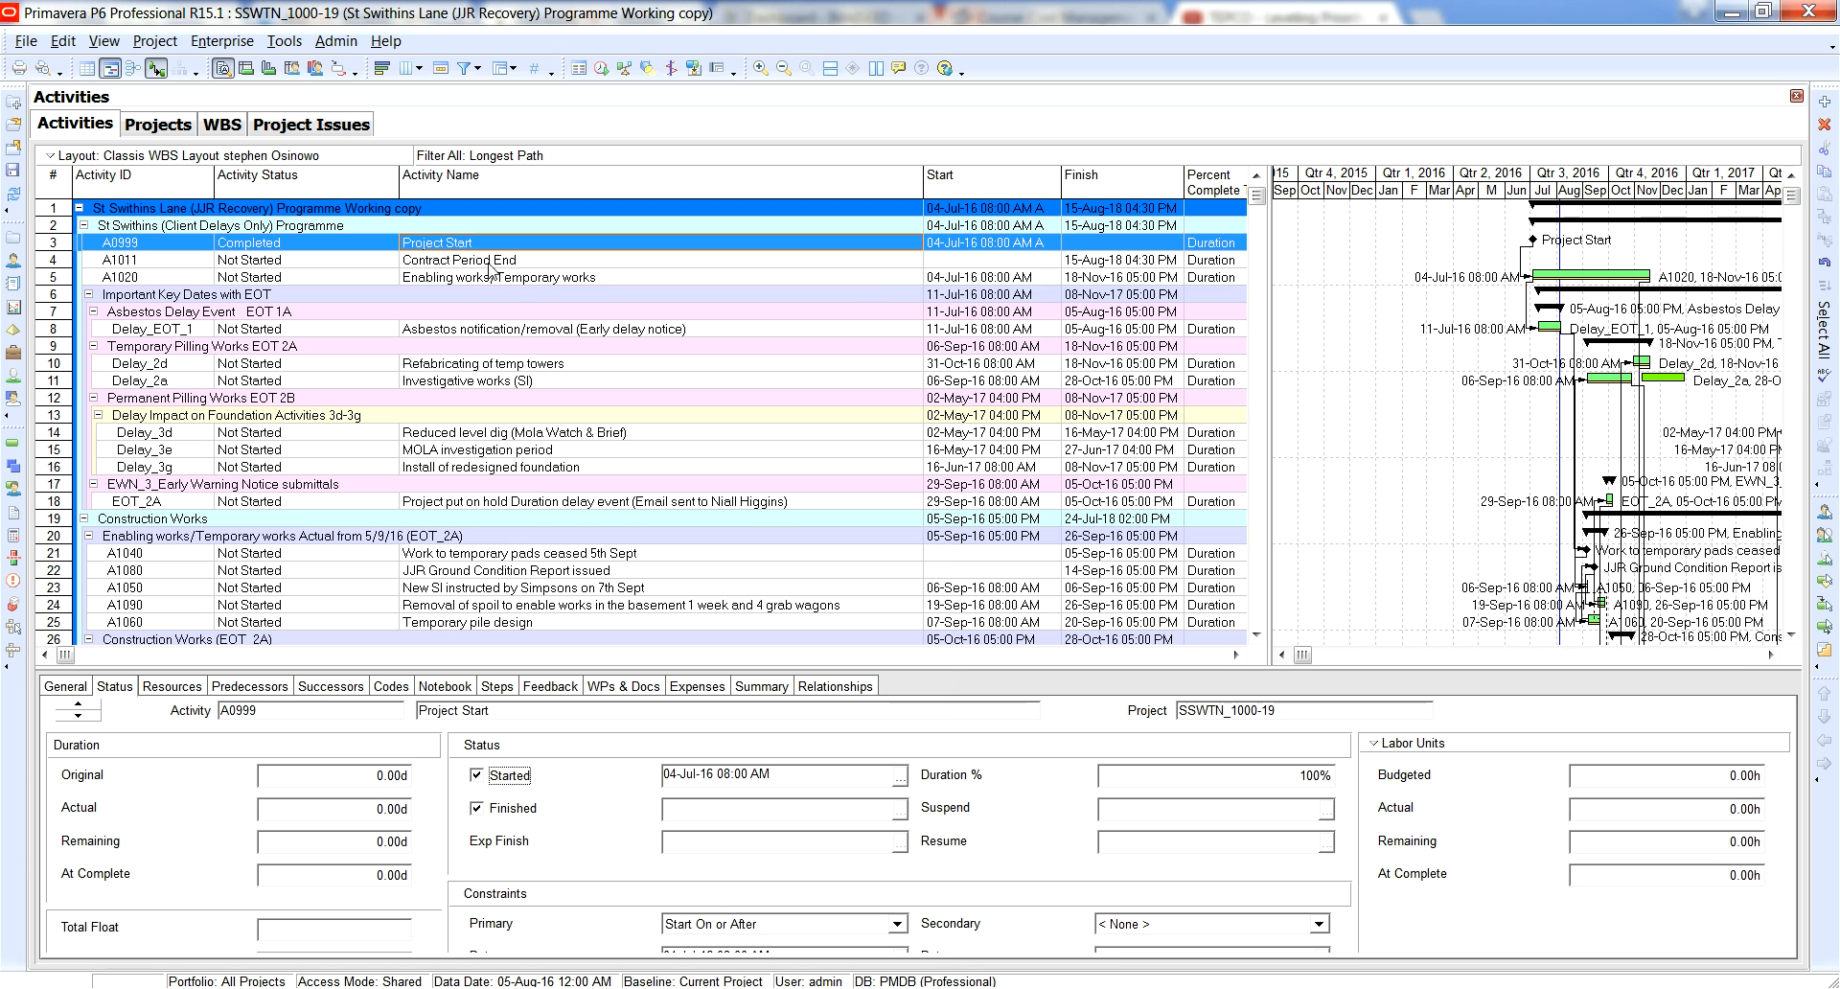
Mark the Enabling works/Temporary works activity (A1020) as started and set its Duration % to 20%.
click(462, 280)
click(484, 777)
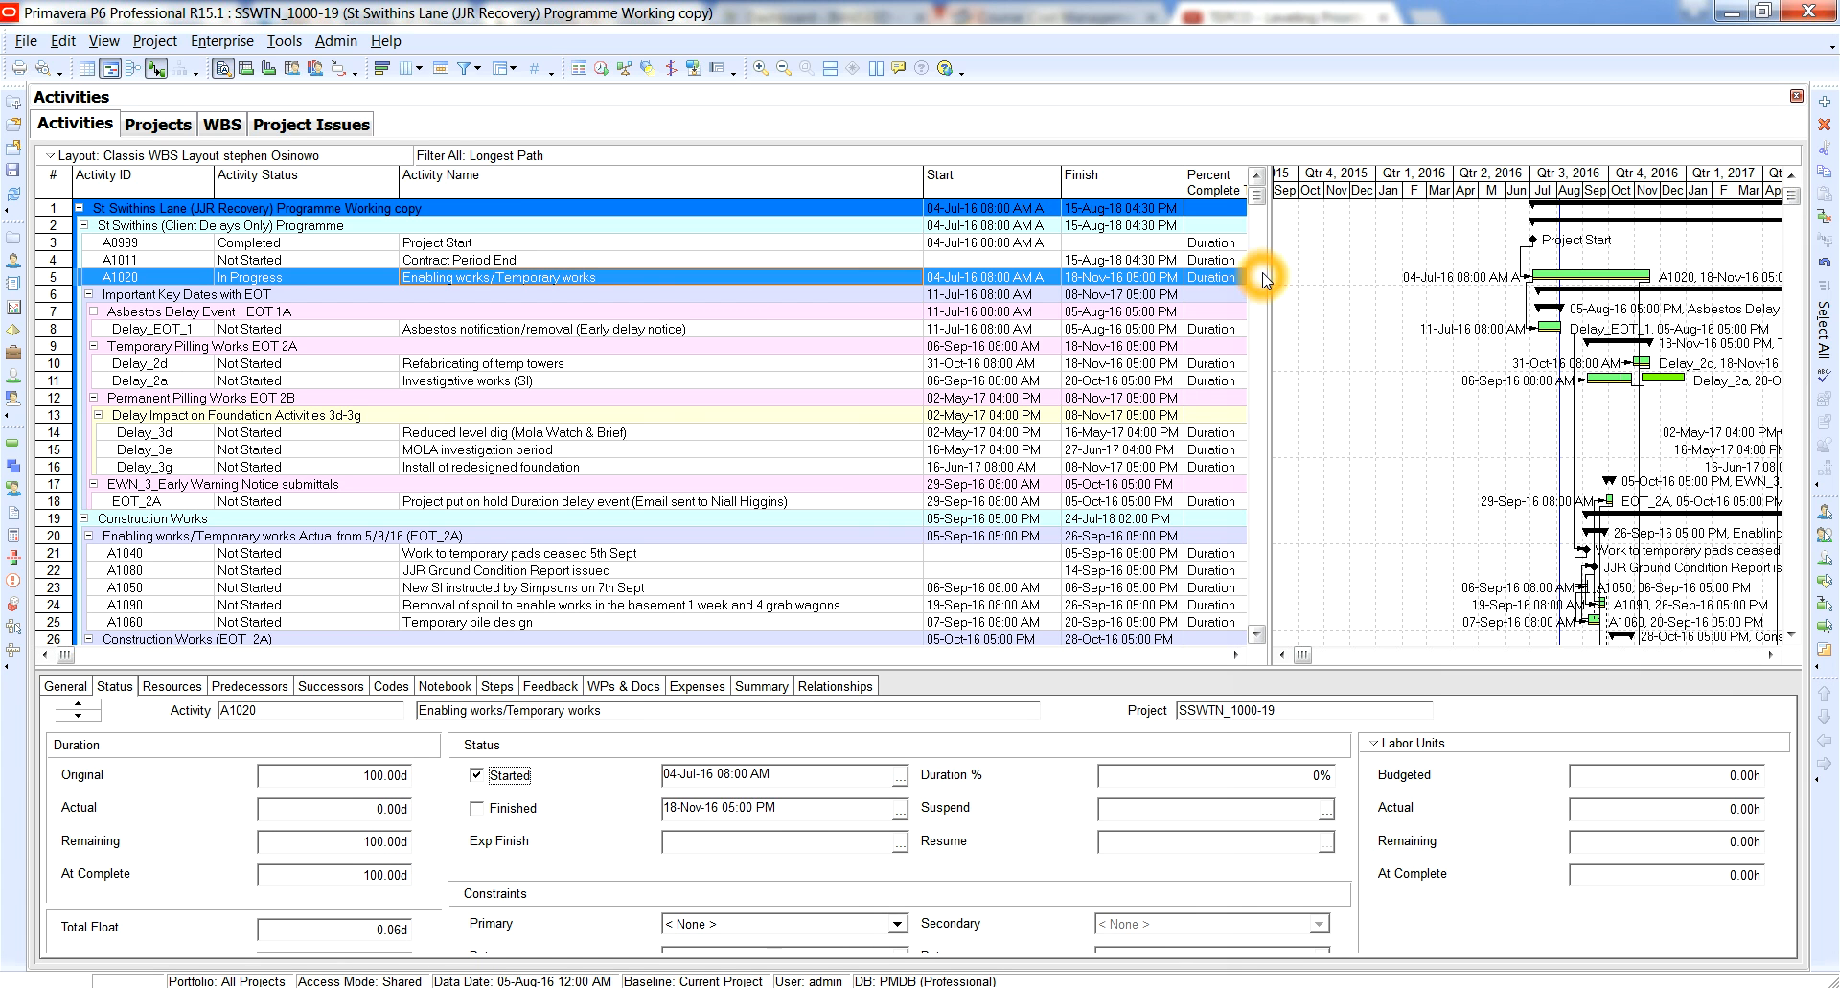
drag(1271, 305, 1466, 305)
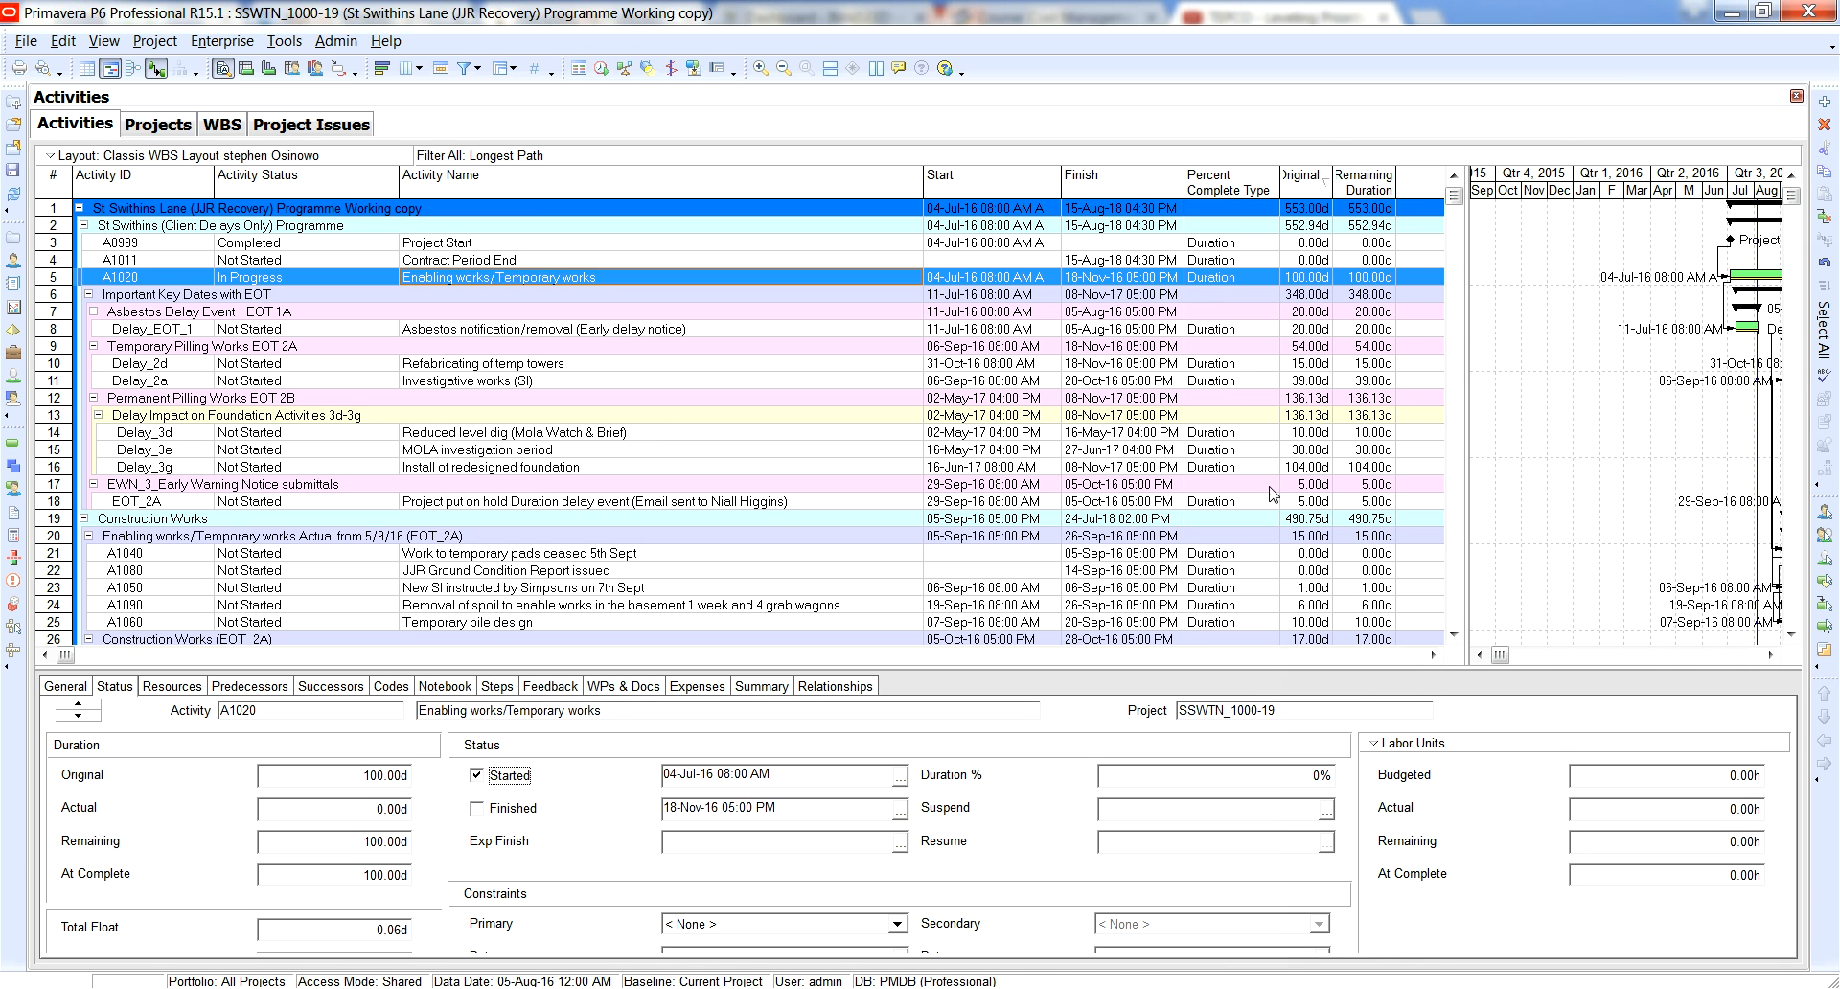
click(1275, 775)
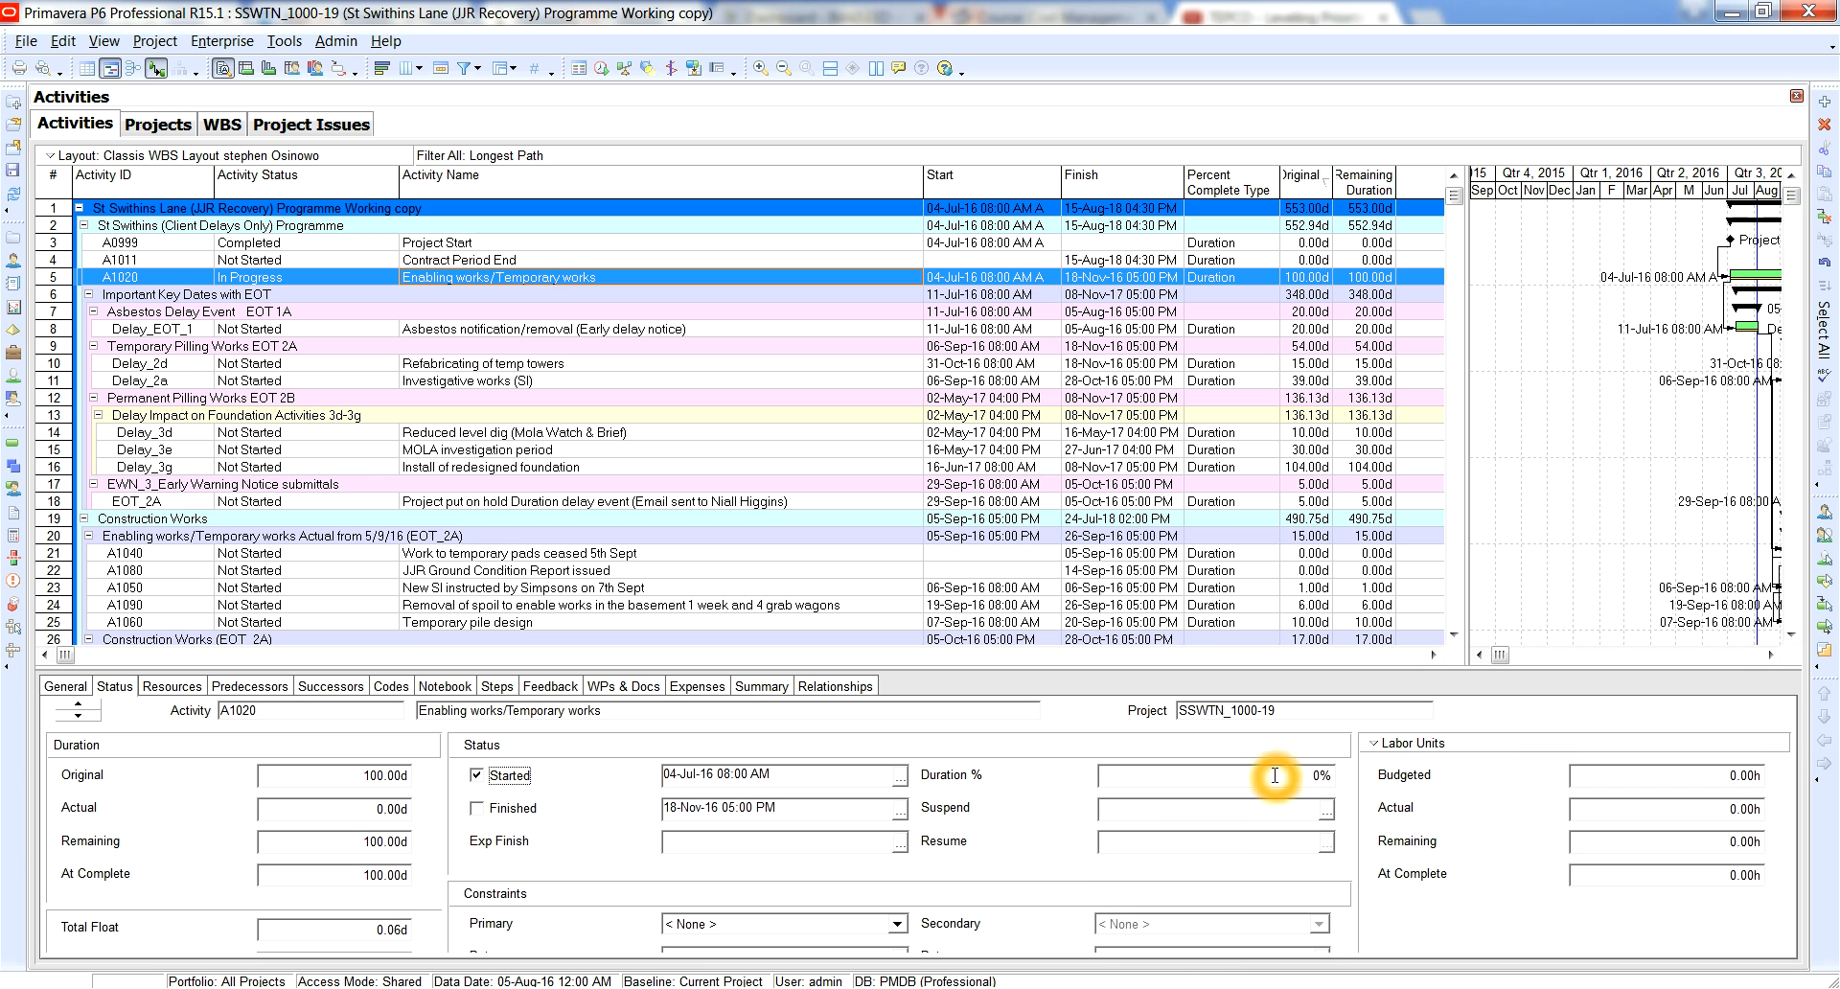
click(1103, 776)
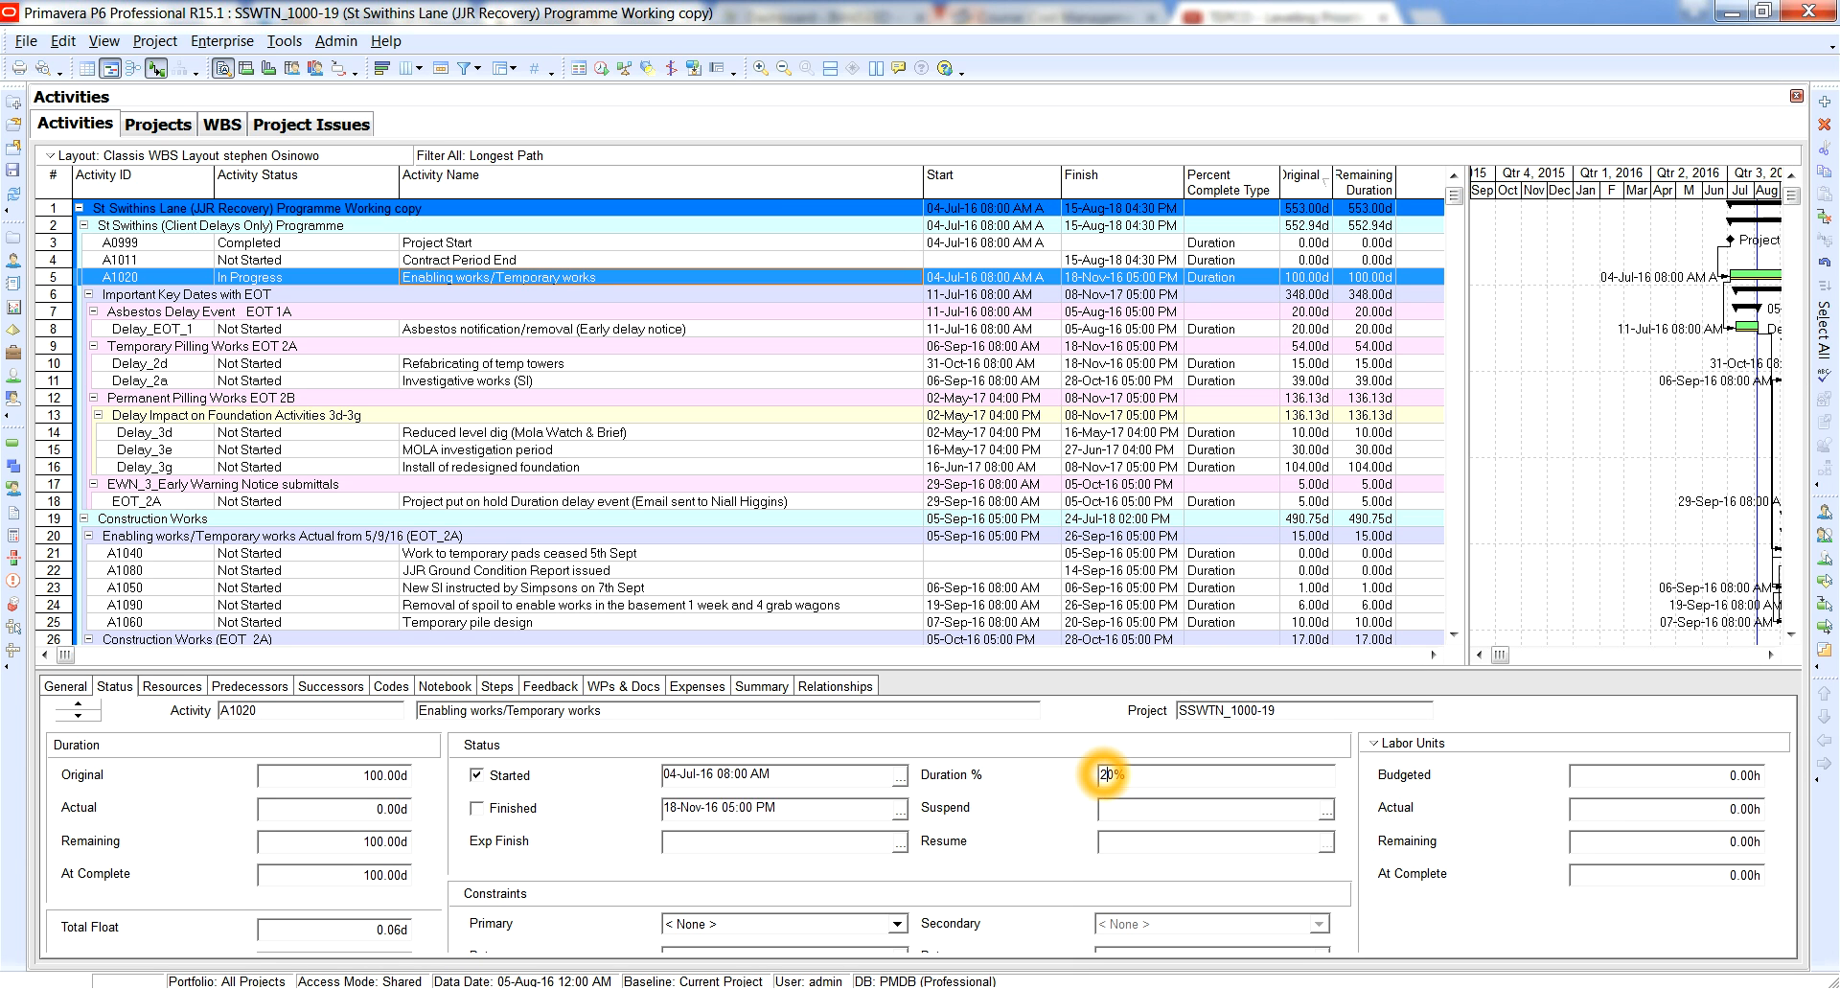
text(2)
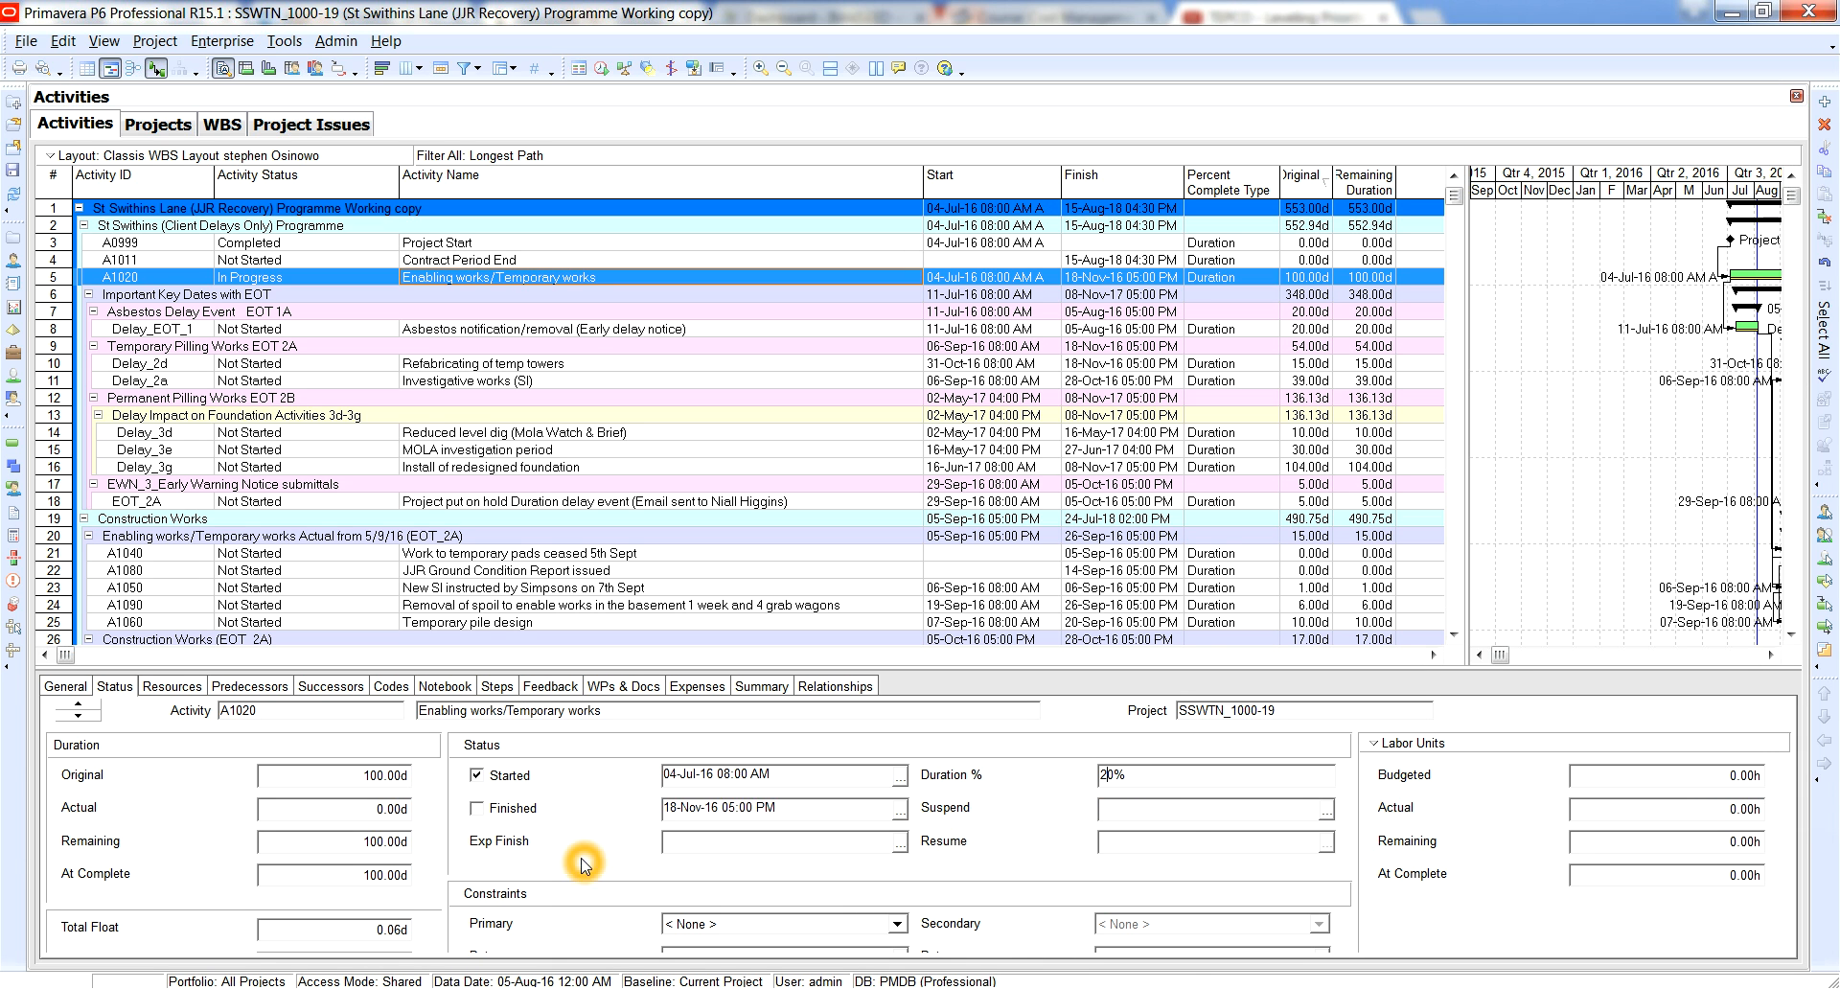
click(1225, 780)
click(399, 881)
click(1123, 781)
Add the Duration % Complete and Duration % of Original columns to the activity table after Activity ID, picking them from the ungrouped options list.
click(862, 188)
right_click(863, 192)
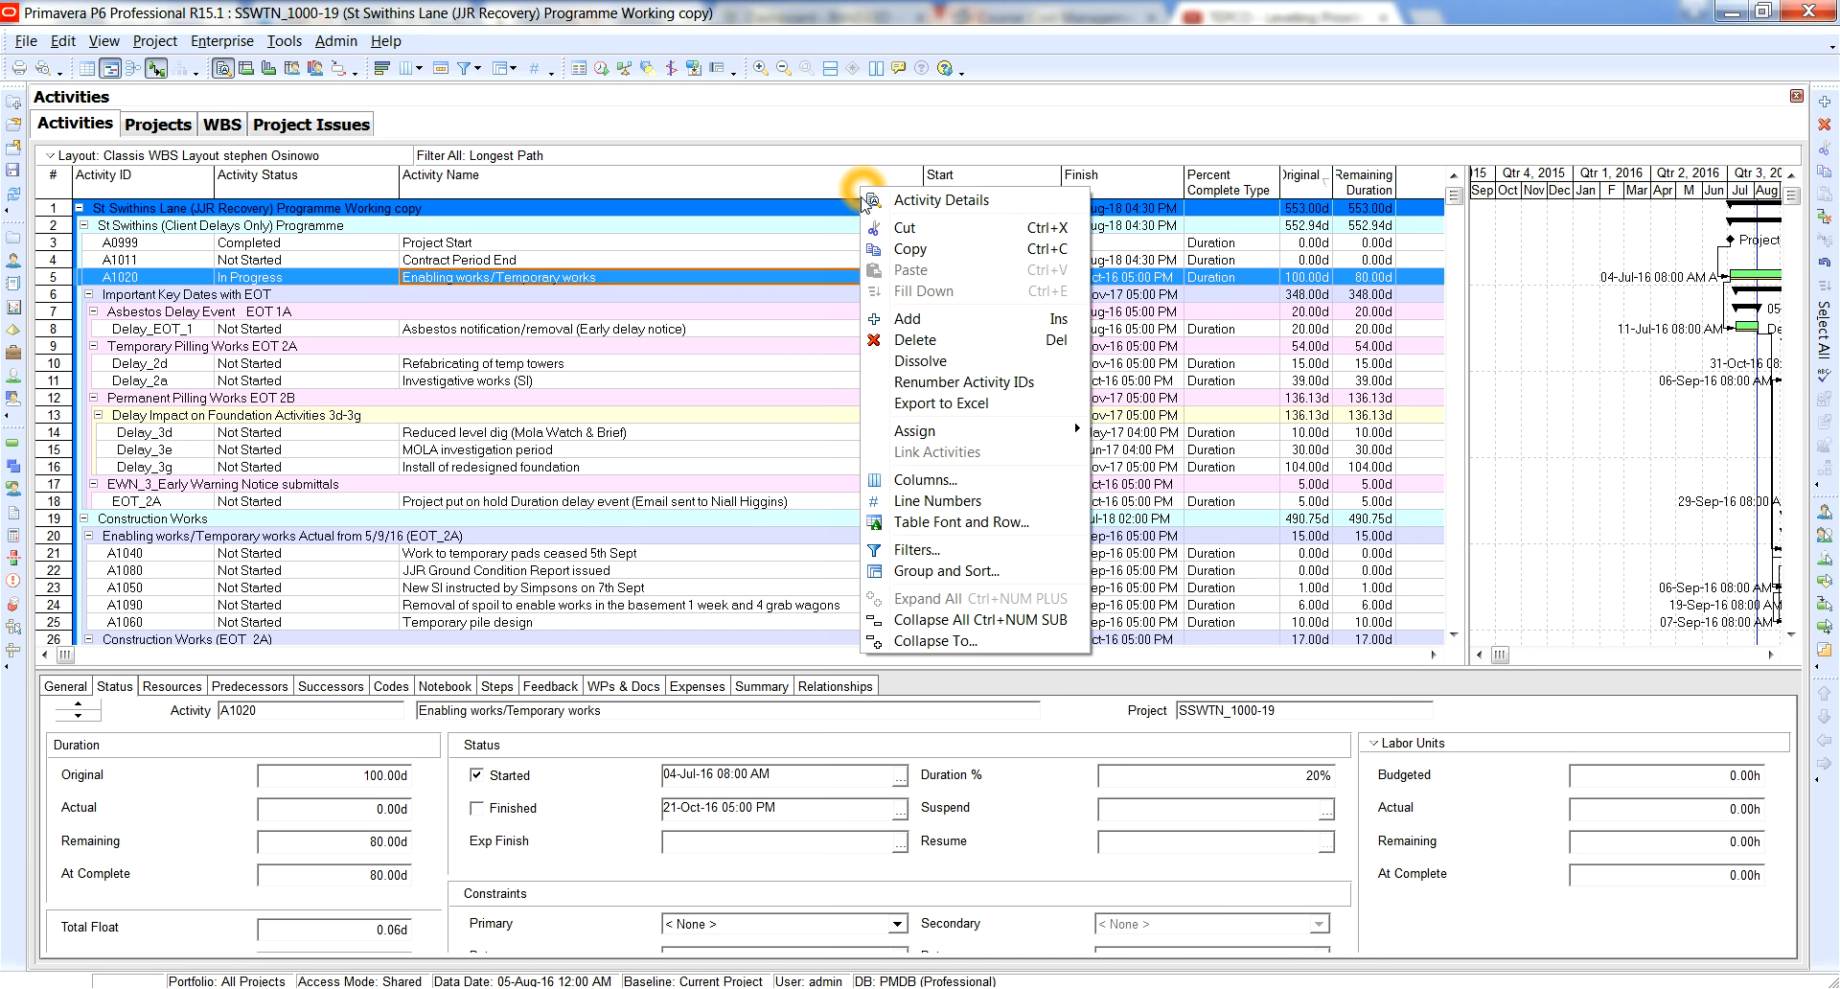
click(910, 480)
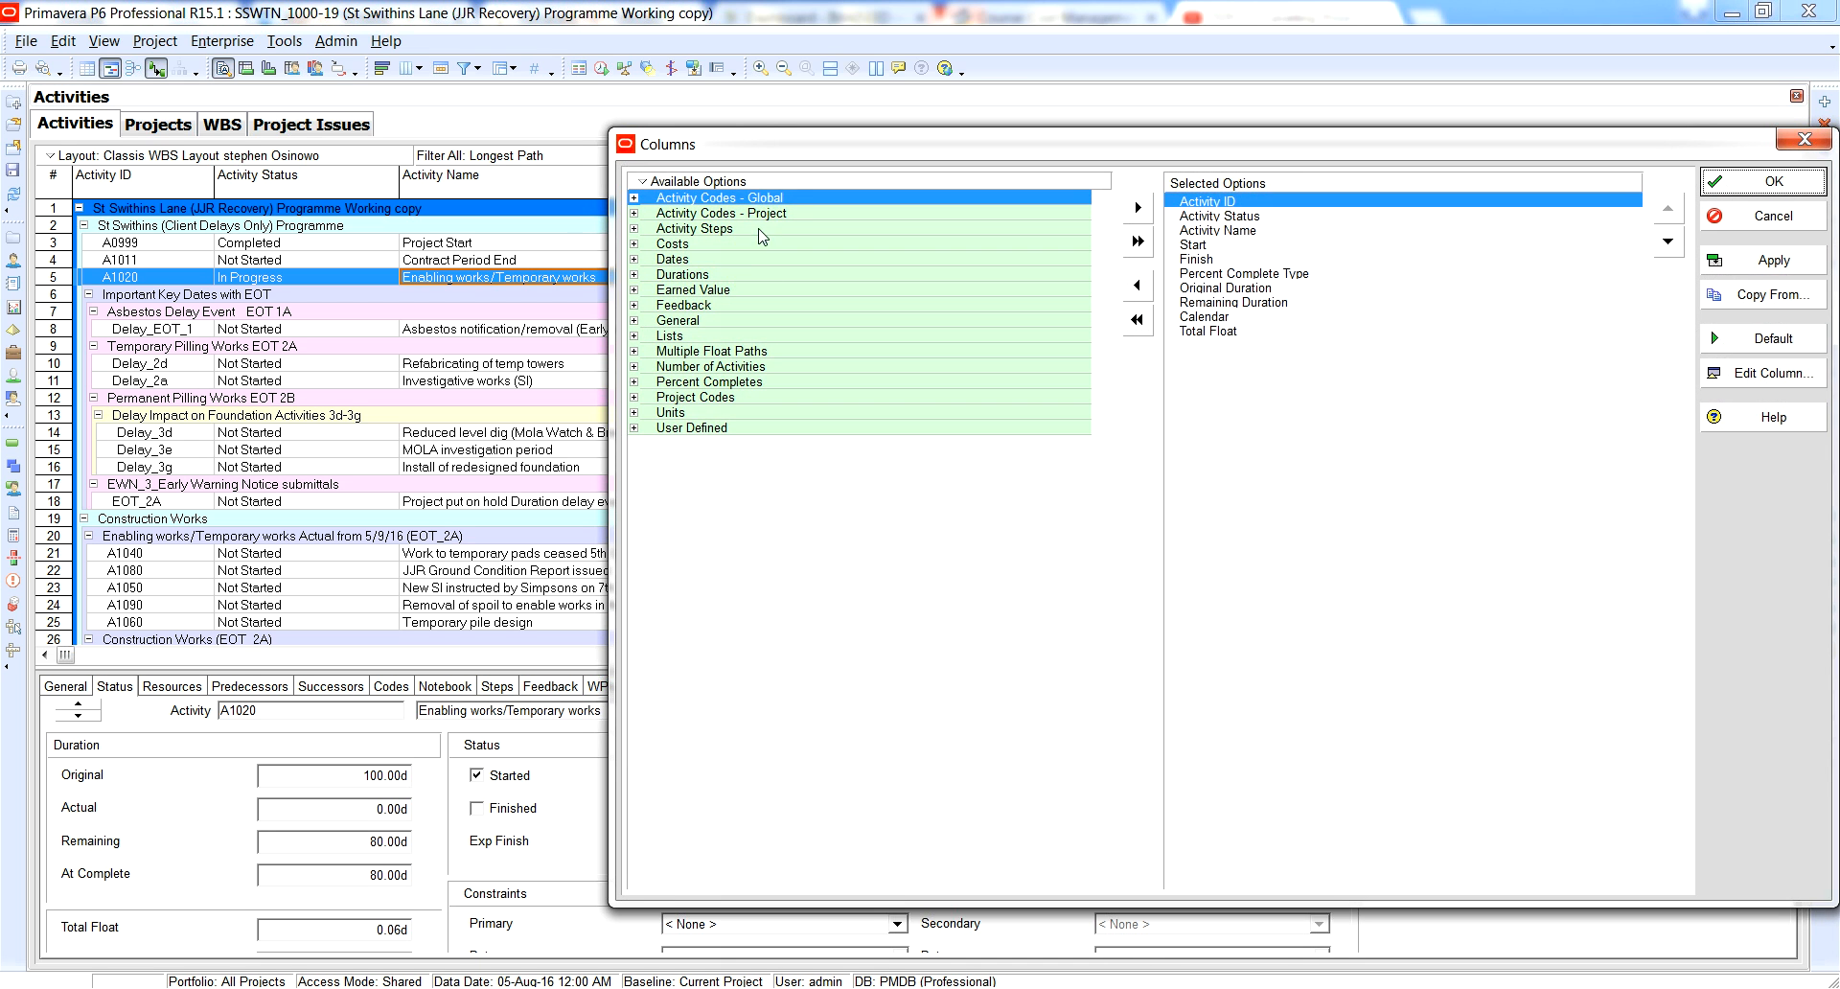
right_click(632, 193)
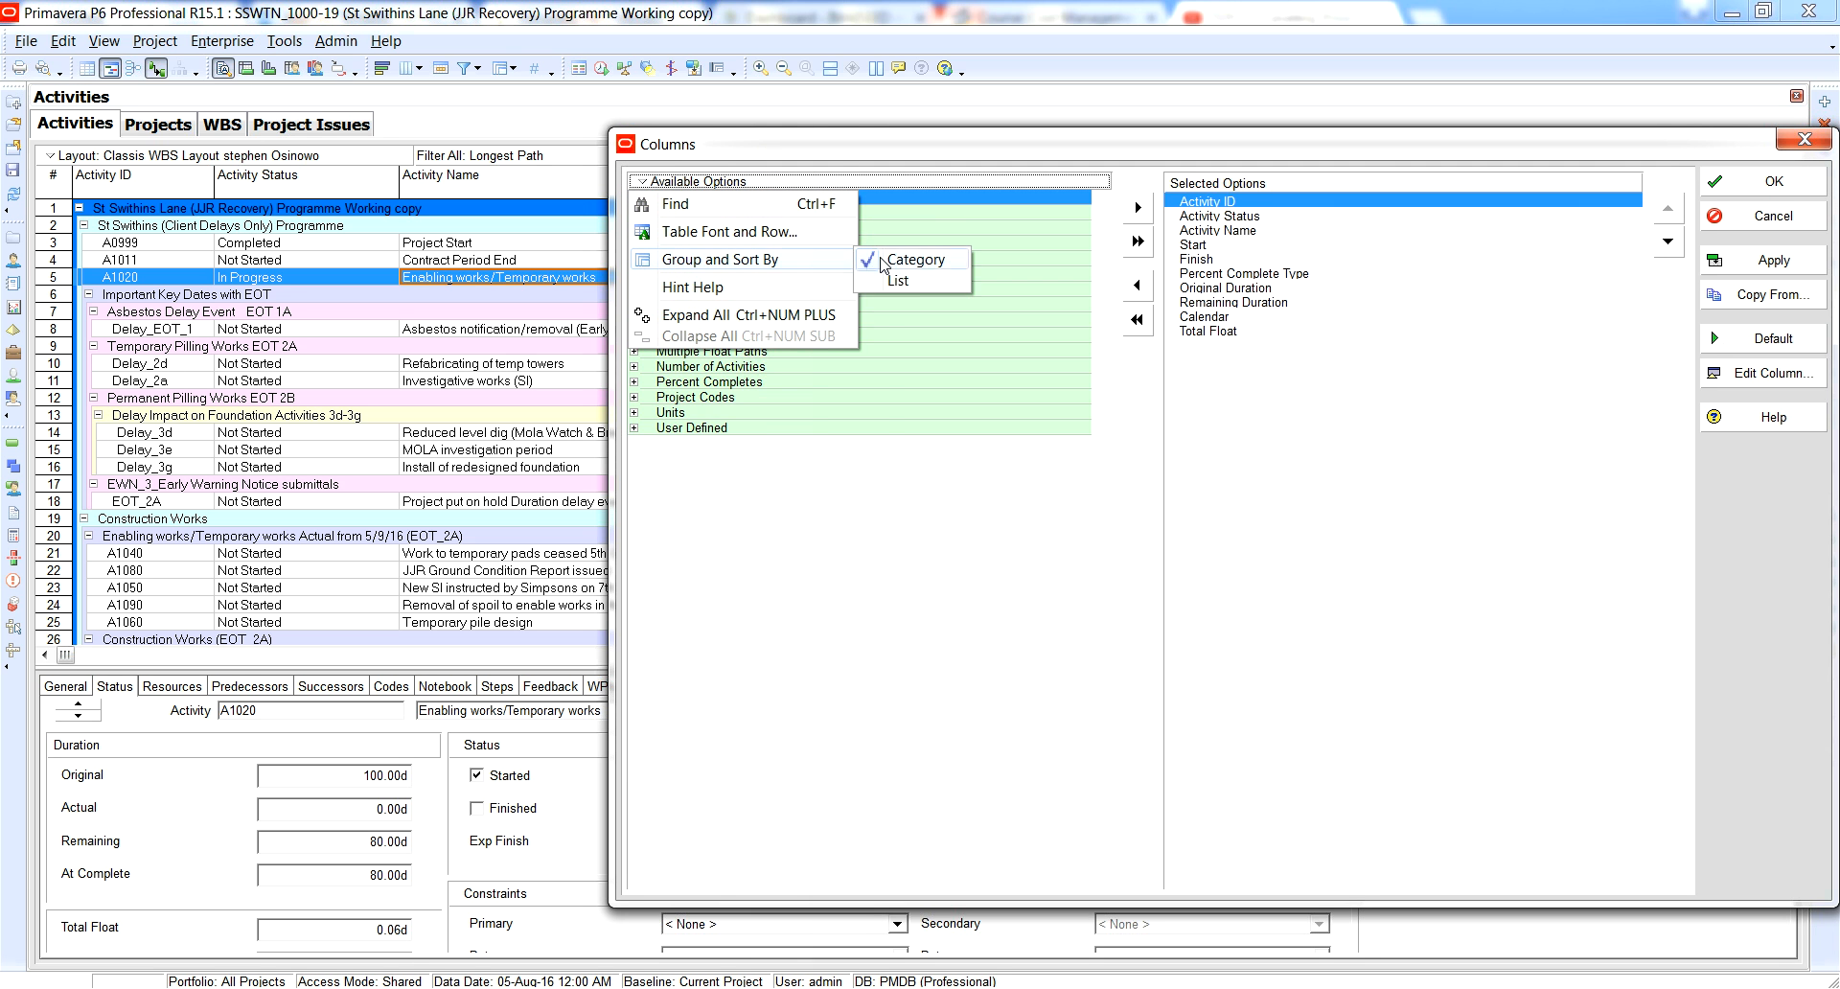
click(887, 284)
drag(1101, 219, 1099, 493)
click(668, 431)
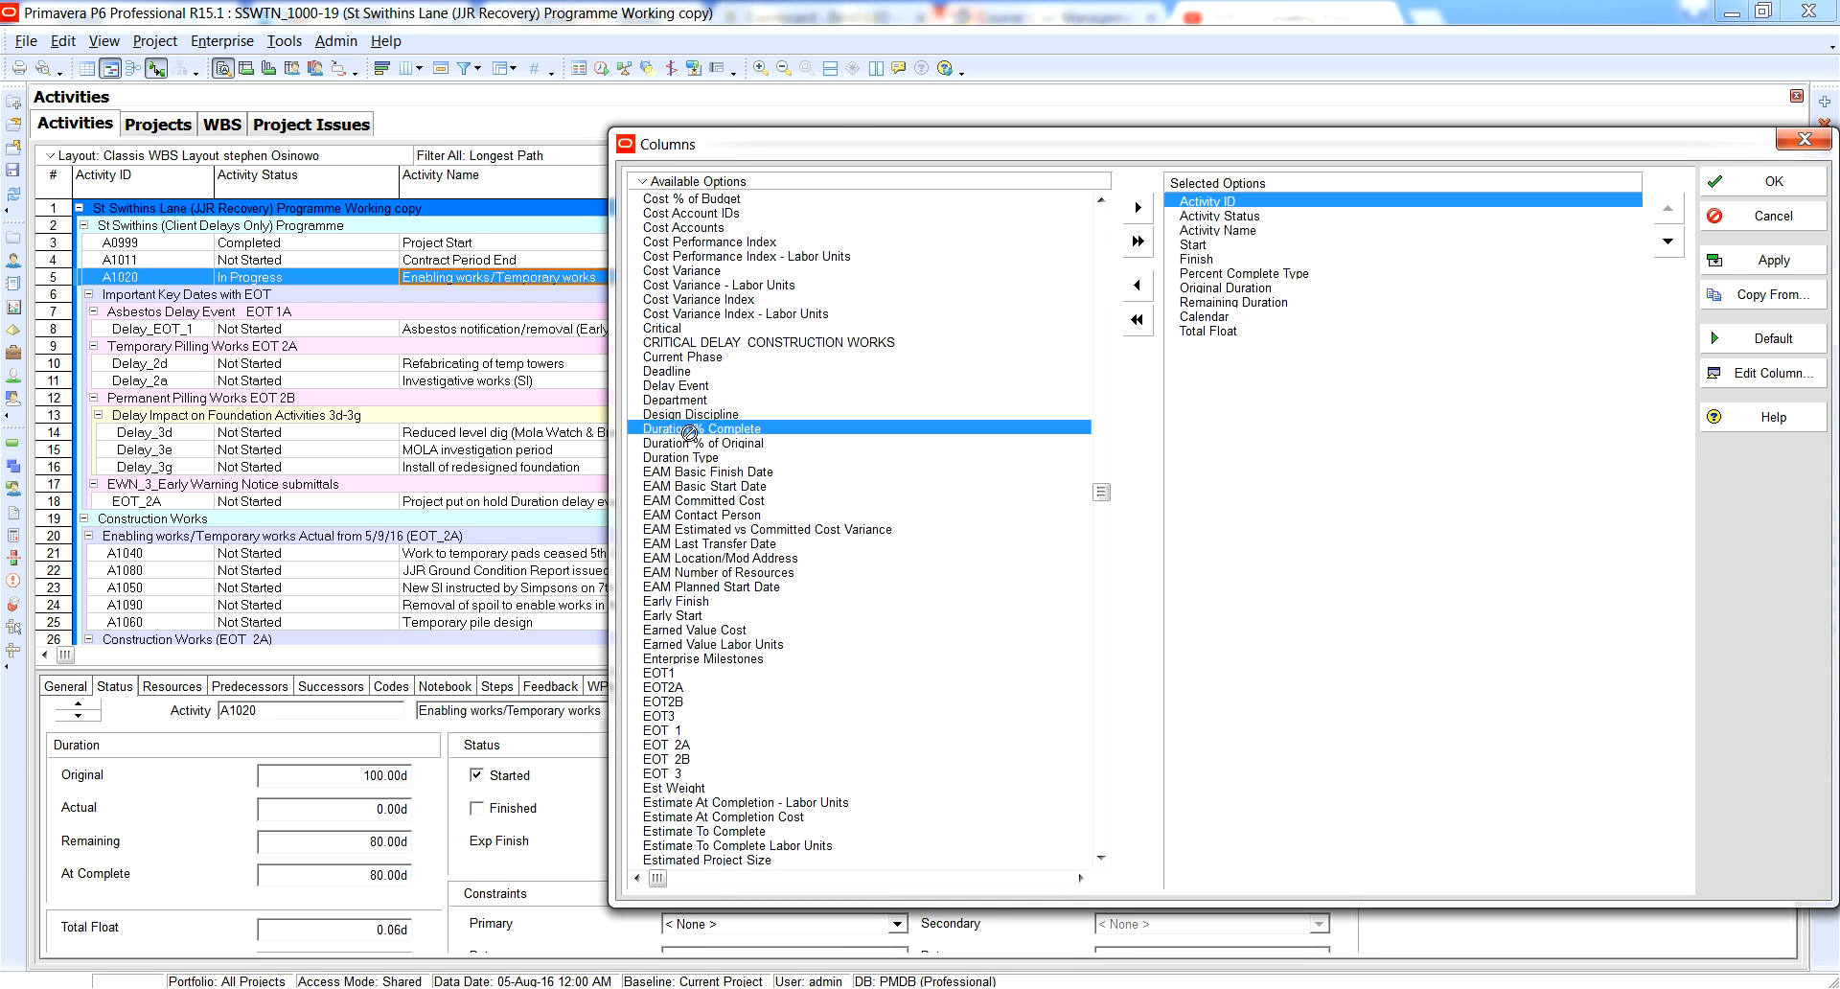
click(1137, 208)
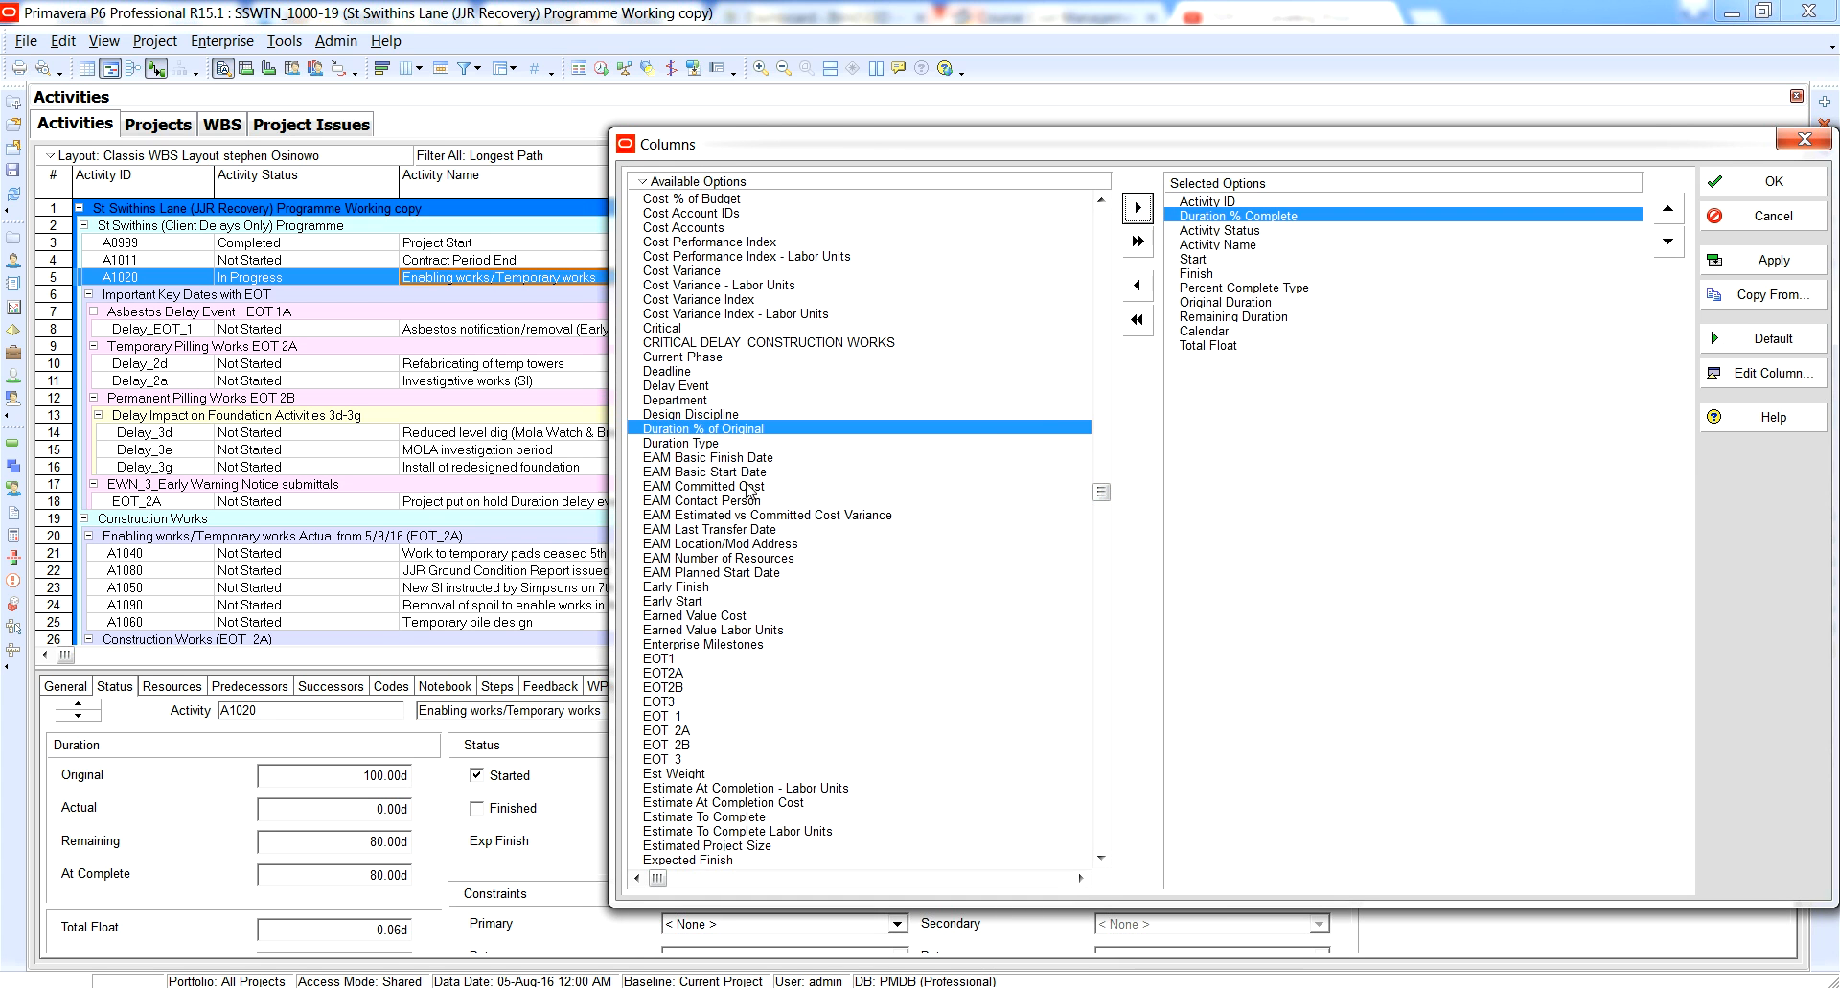
click(714, 433)
click(1137, 208)
click(1763, 259)
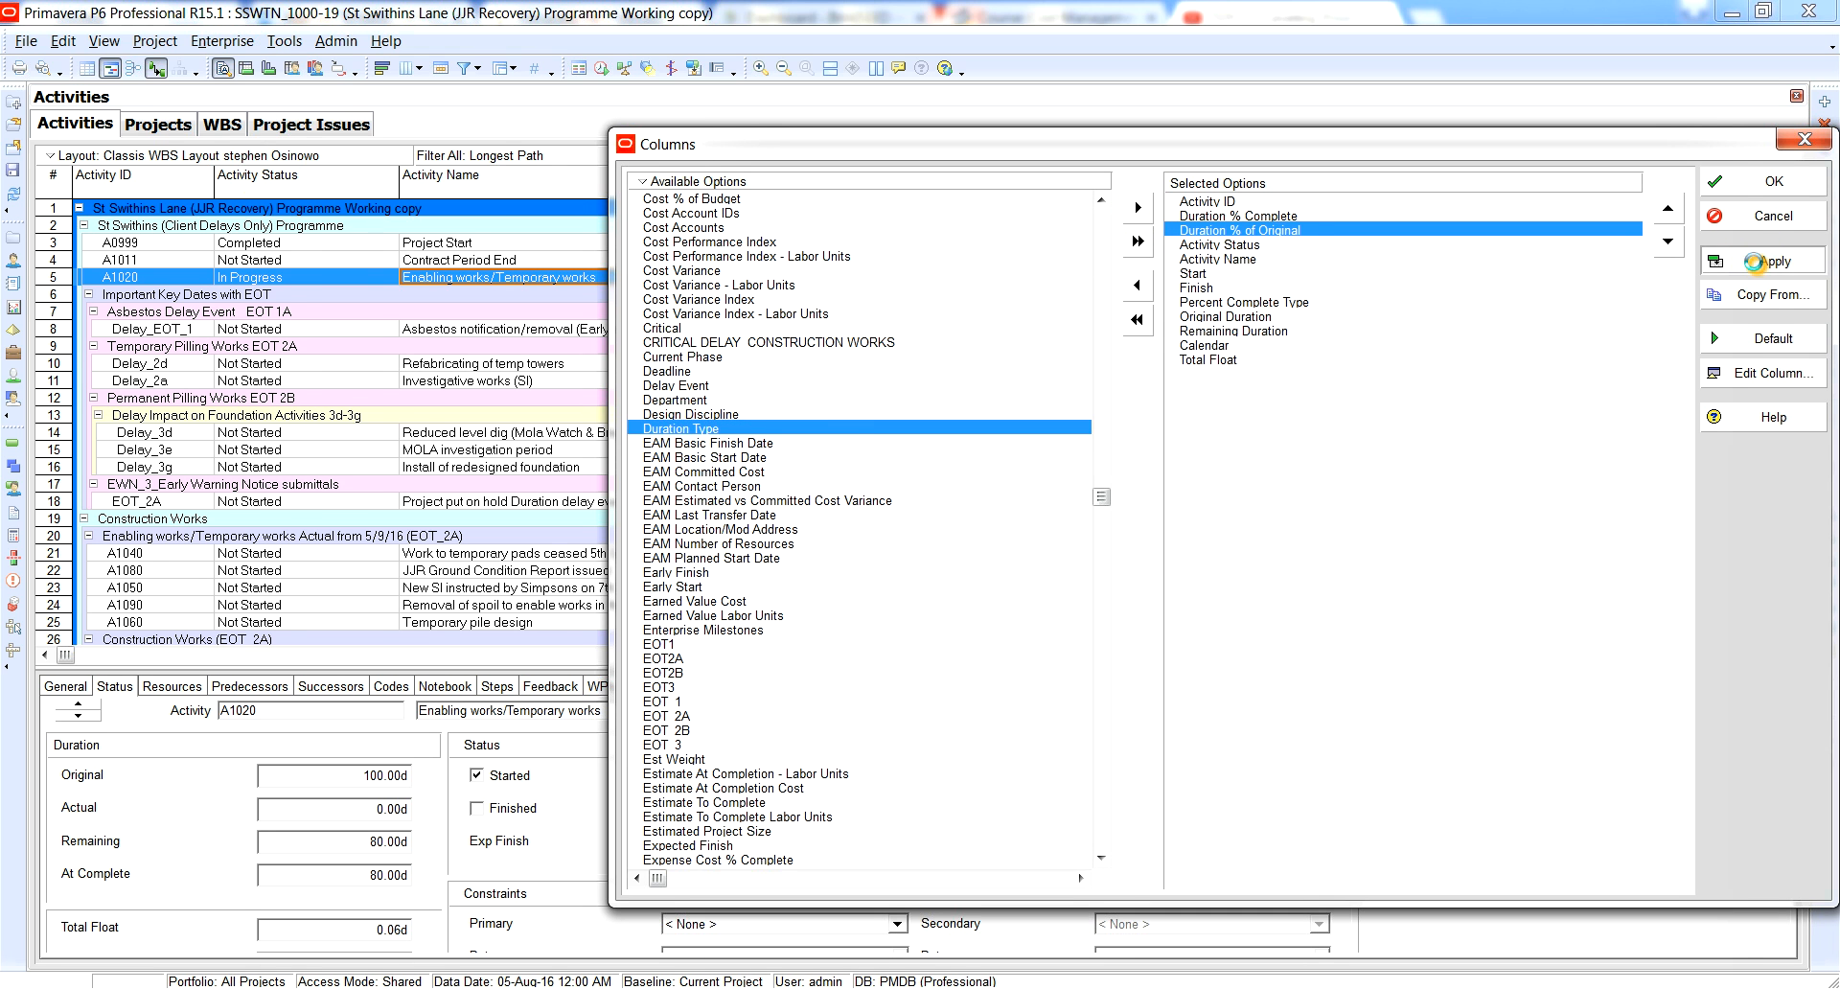
click(1769, 182)
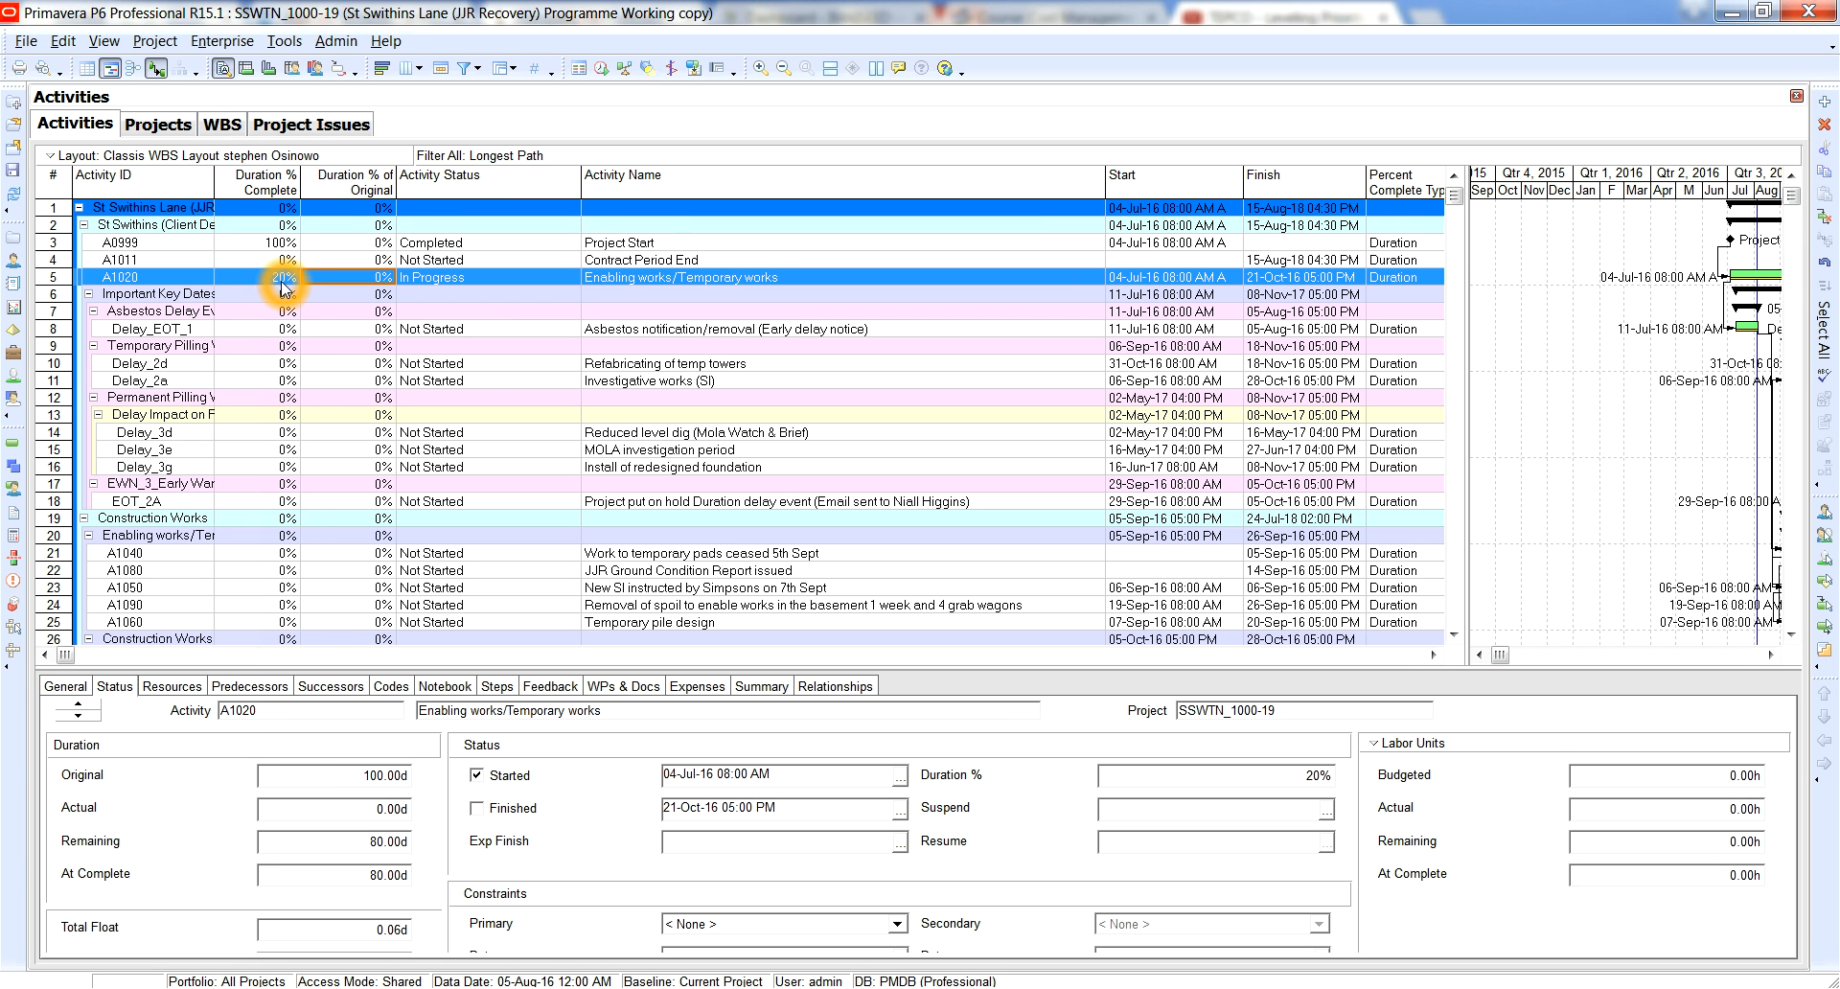
Remove the Duration % of Original column from the activity table.
right_click(345, 190)
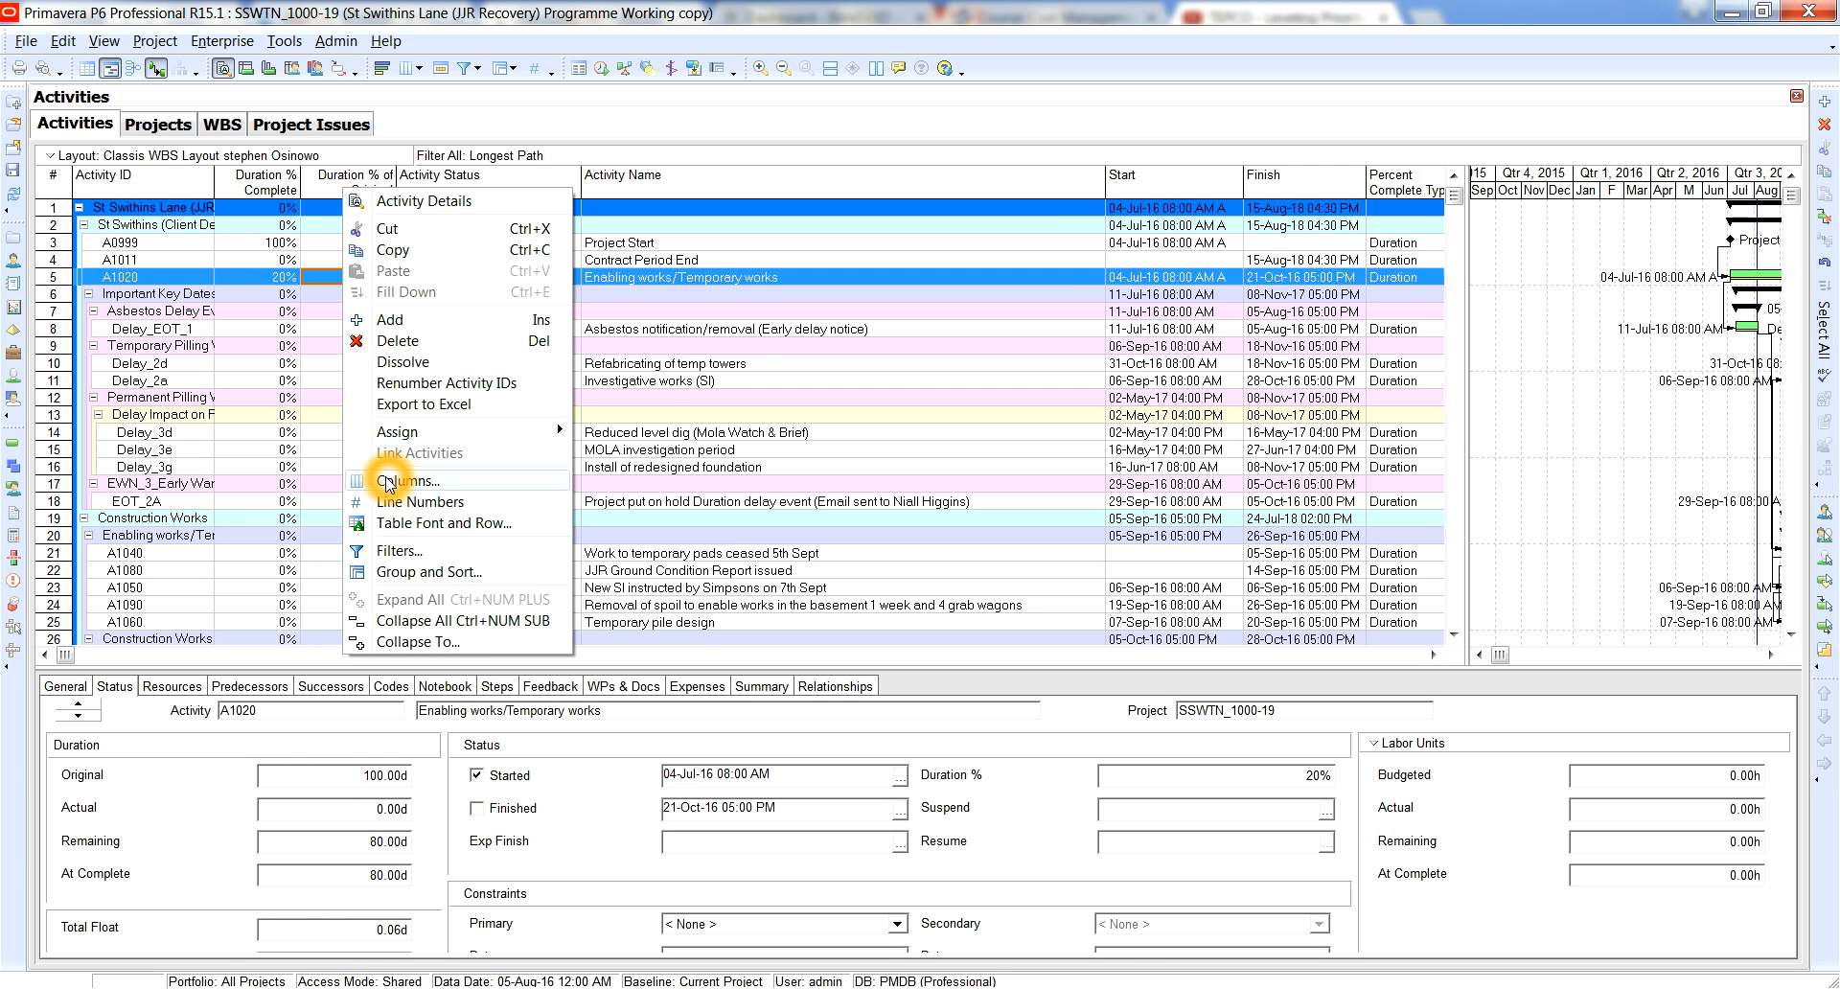
click(388, 482)
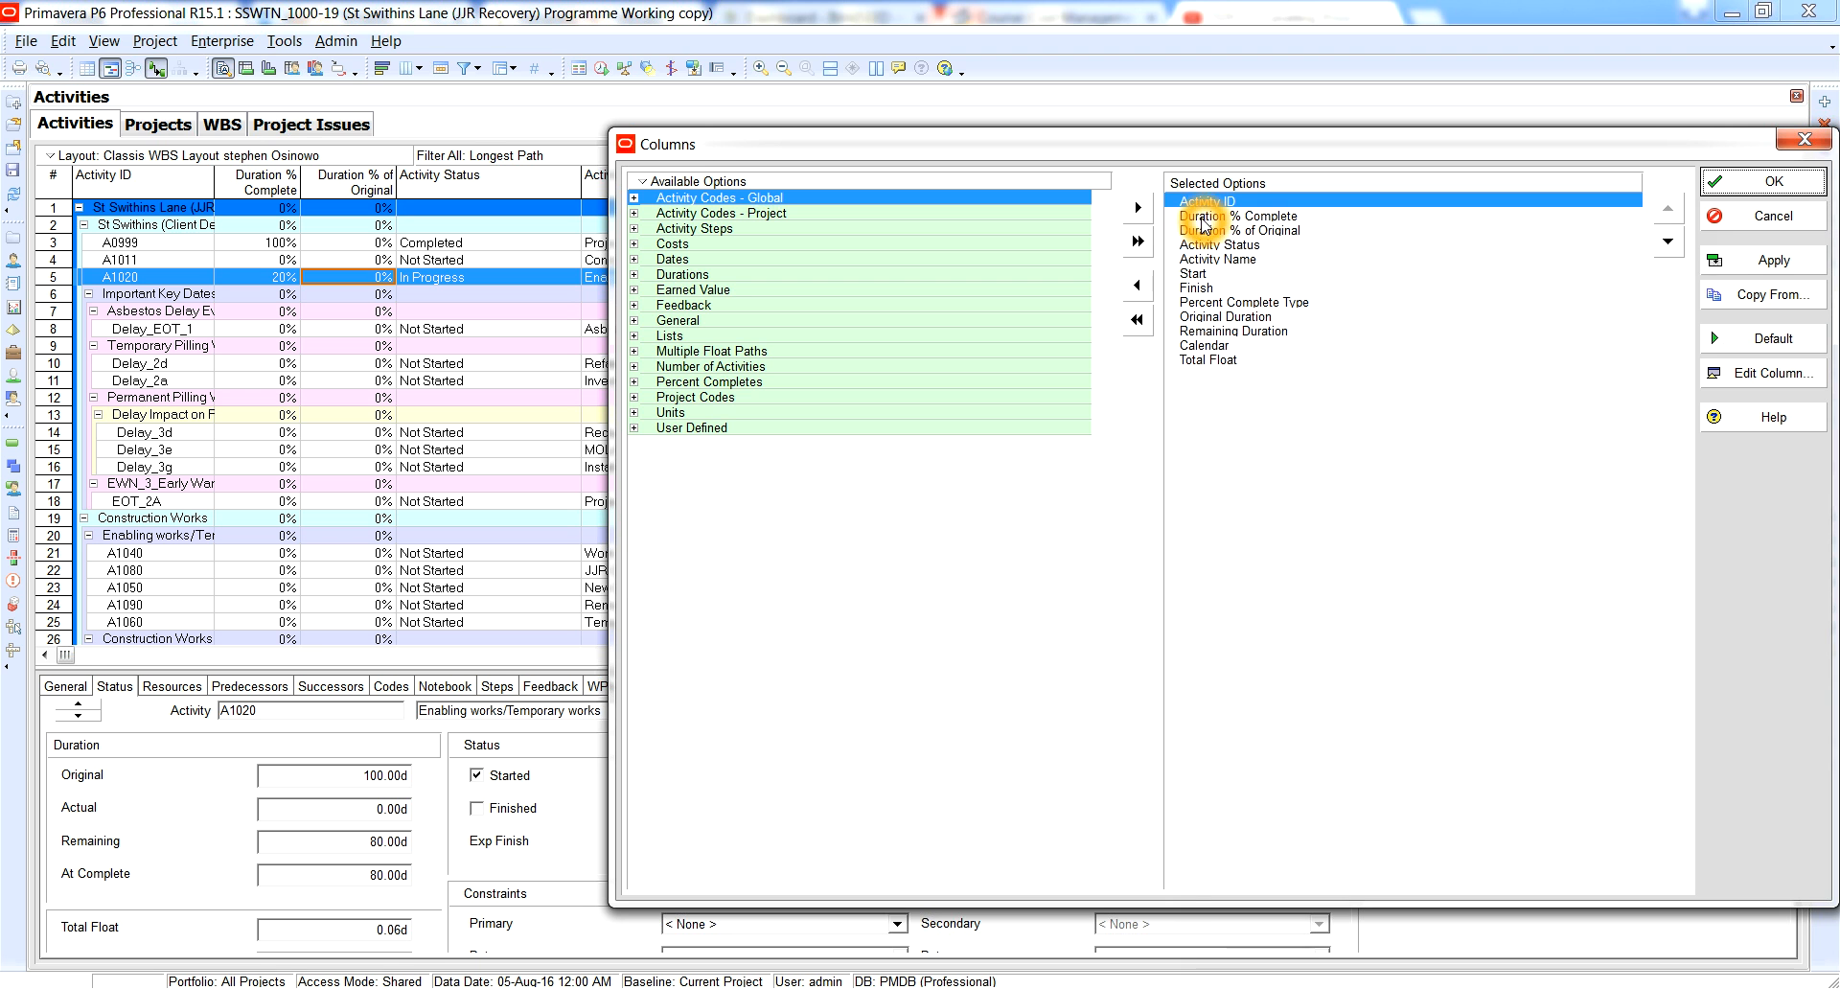
click(1210, 230)
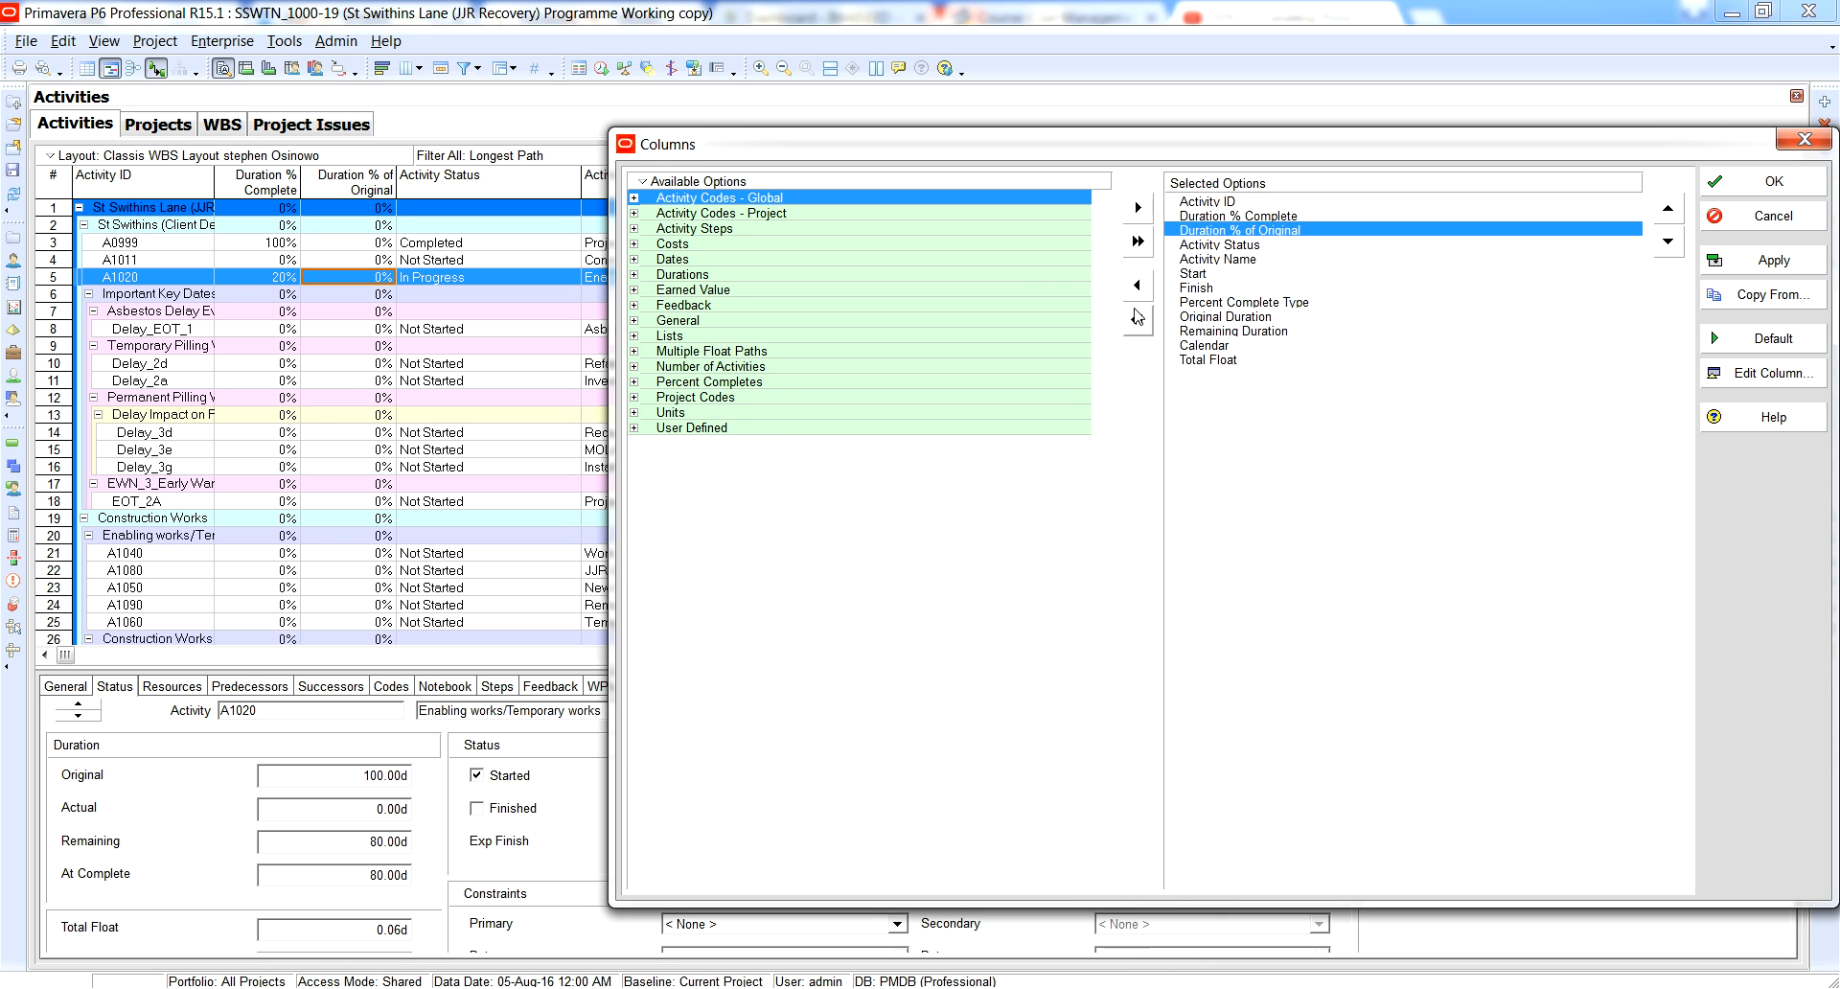
click(1137, 285)
click(1773, 260)
click(1766, 182)
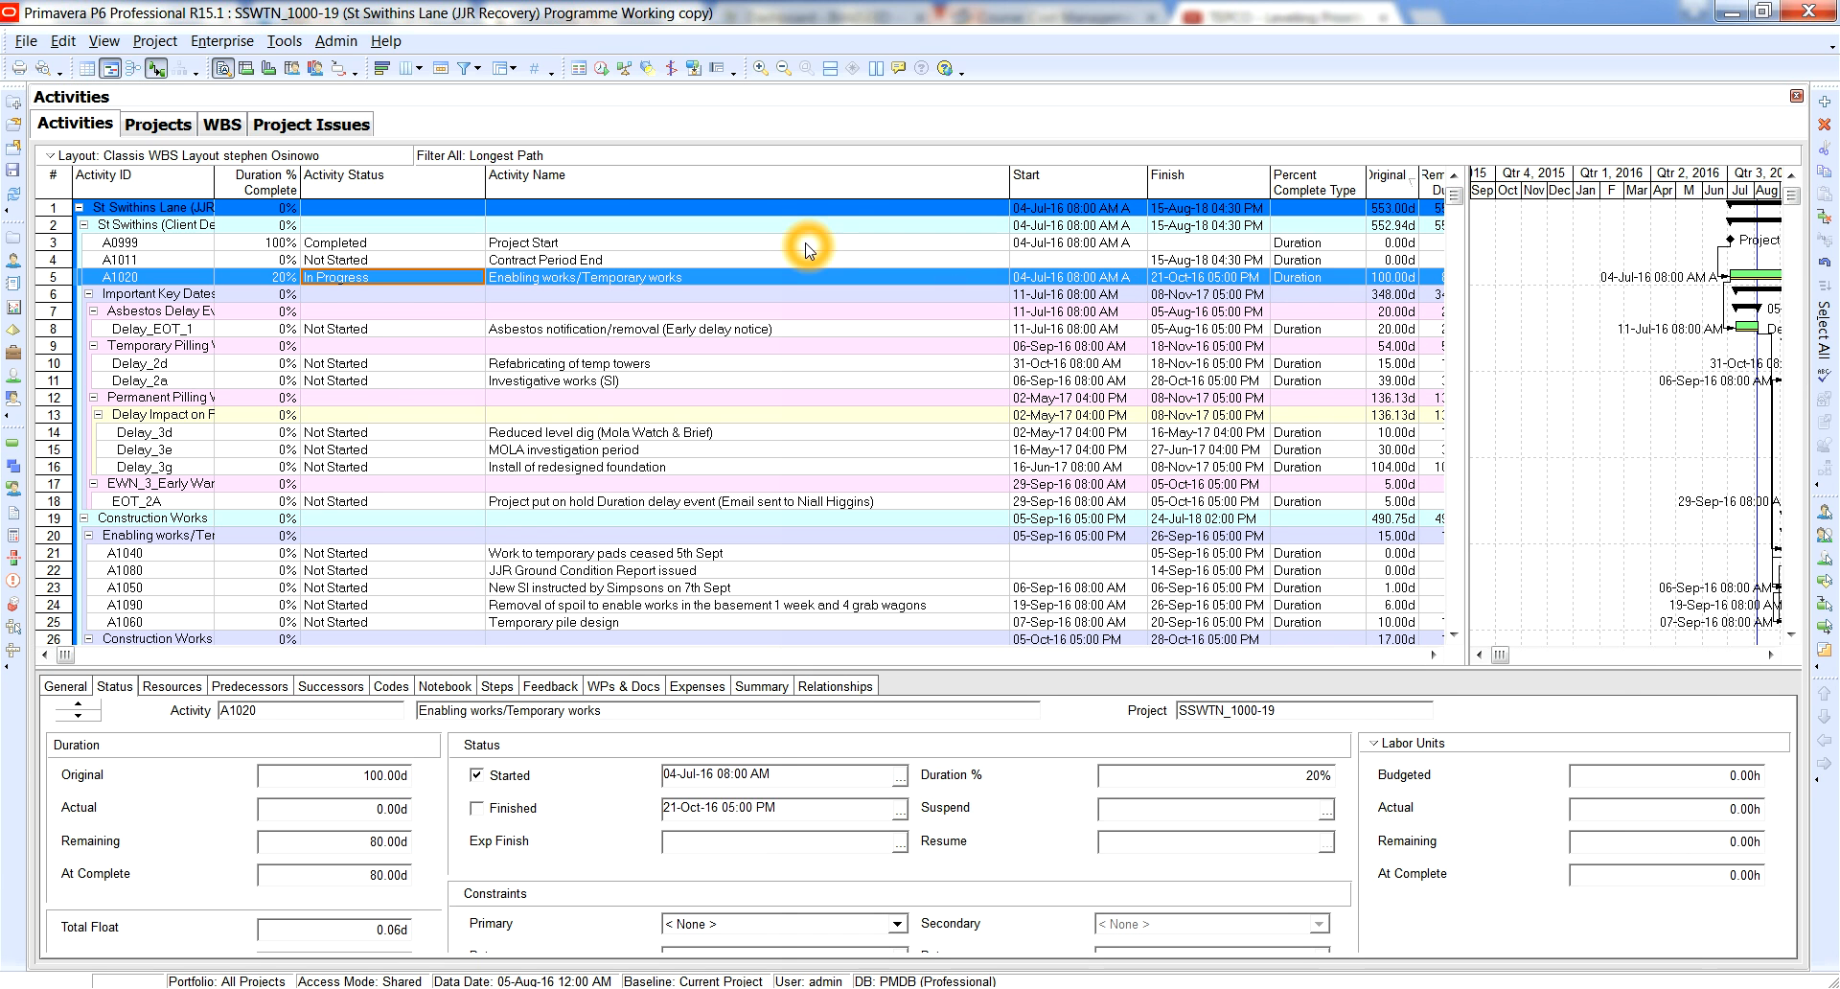
Schedule the project with the current data date set to 31-Aug-16 12:00 AM.
key(F9)
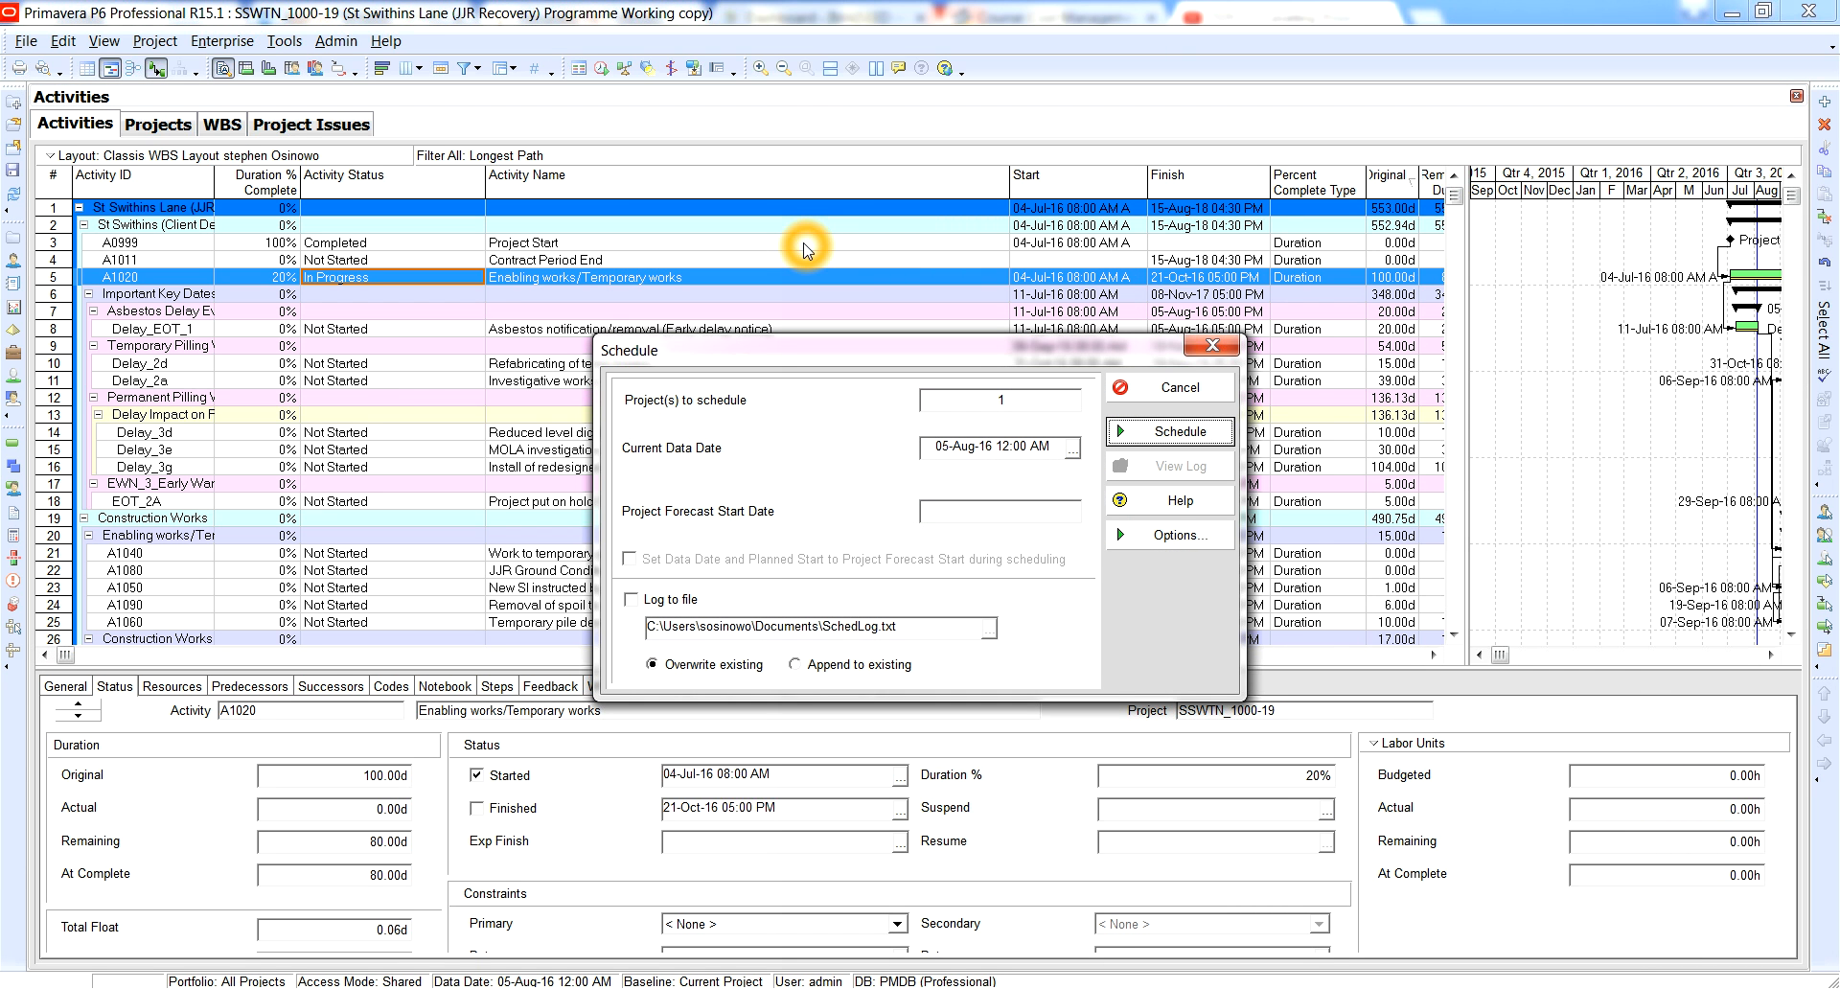
click(1072, 448)
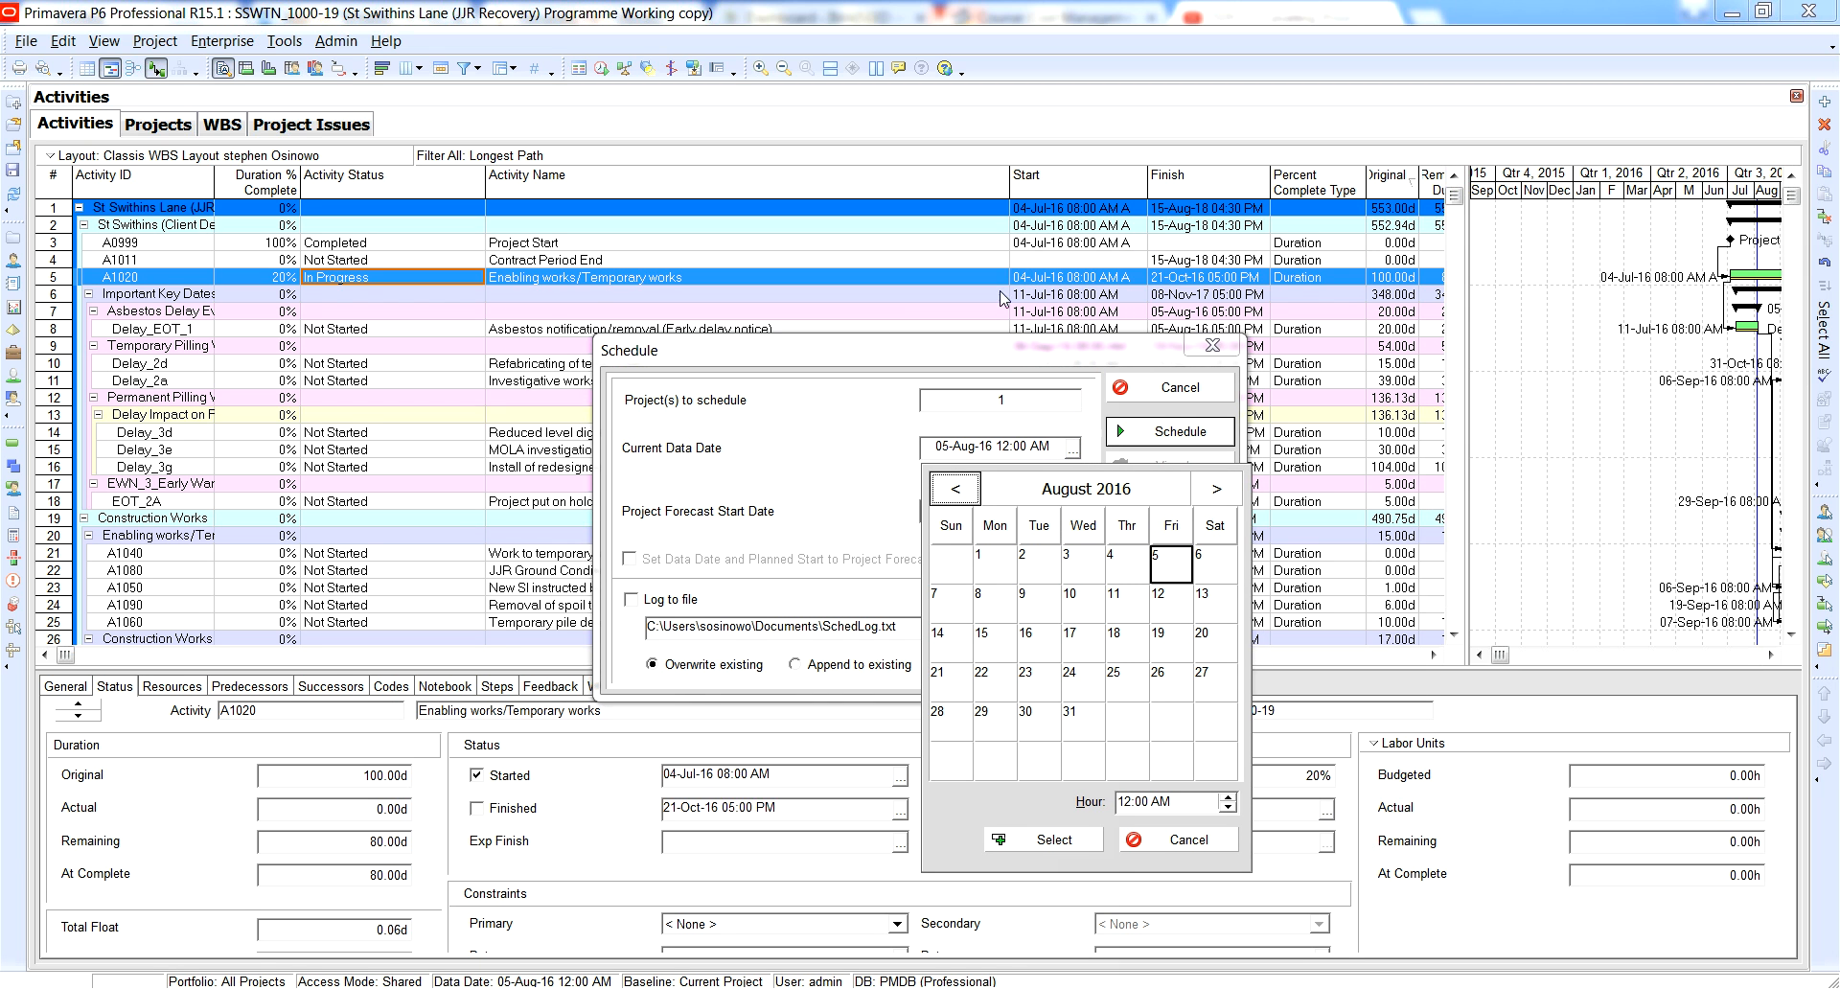
click(1201, 277)
click(1207, 482)
click(1187, 279)
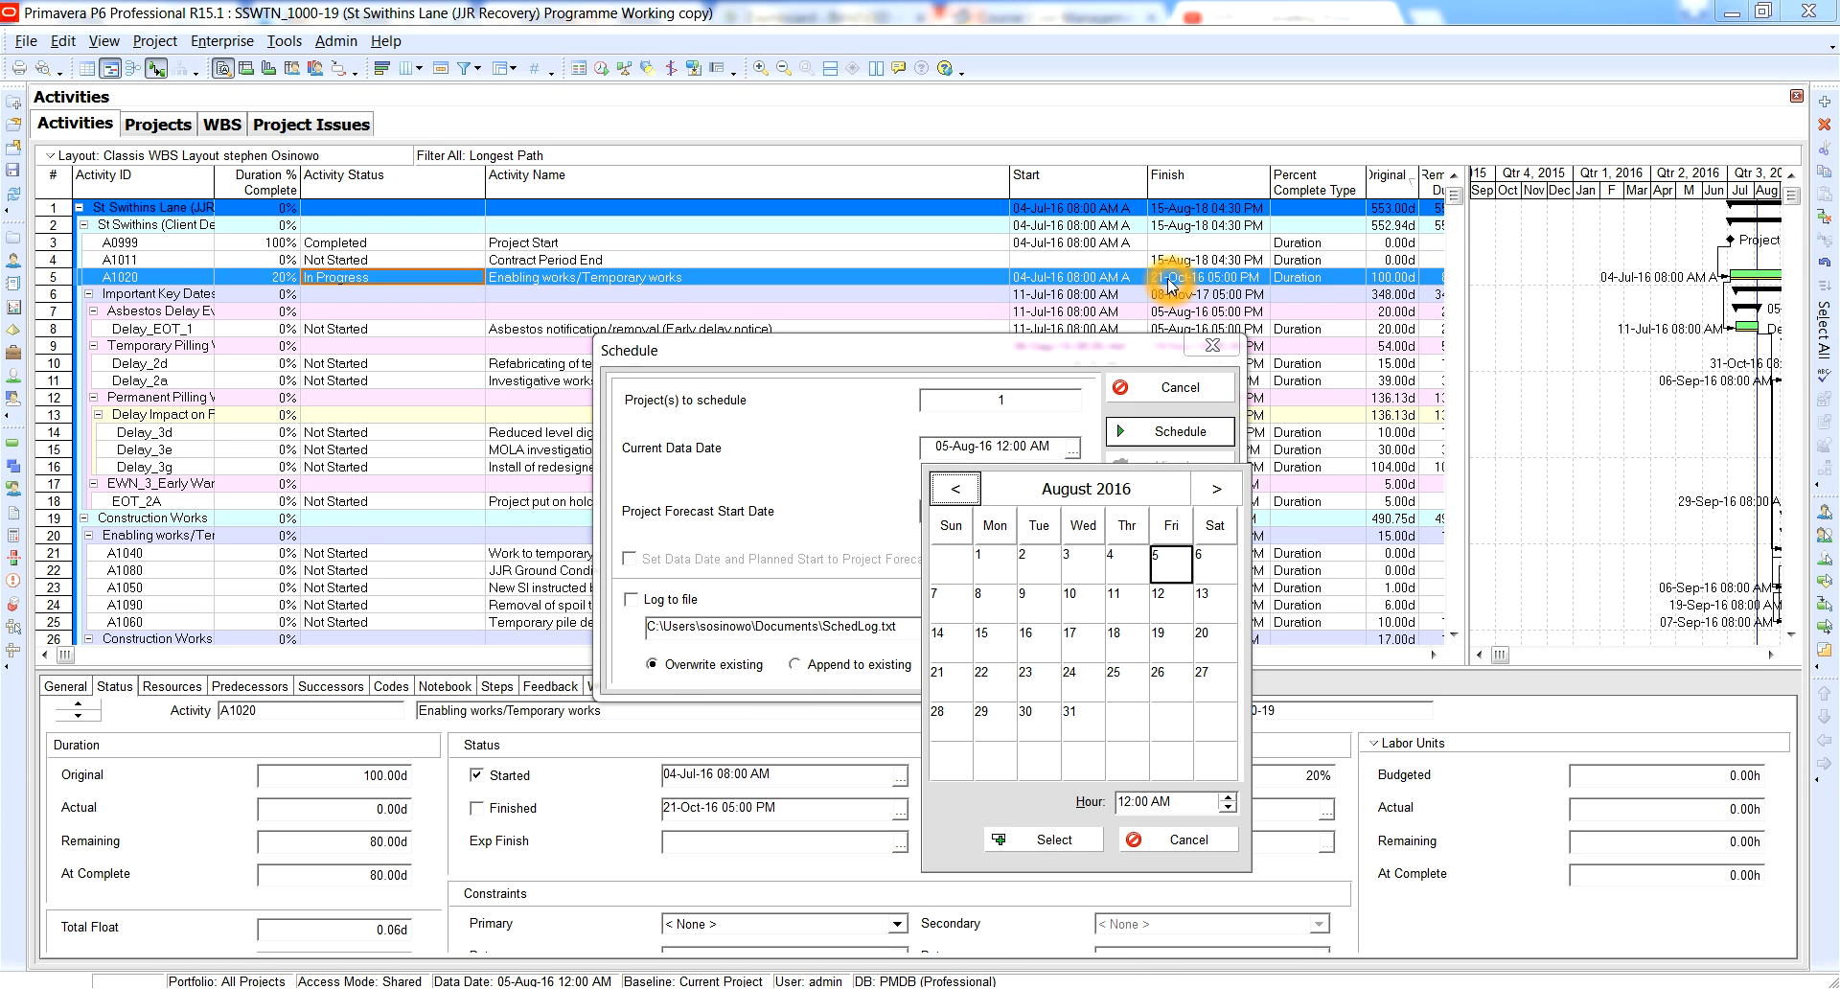
click(1217, 498)
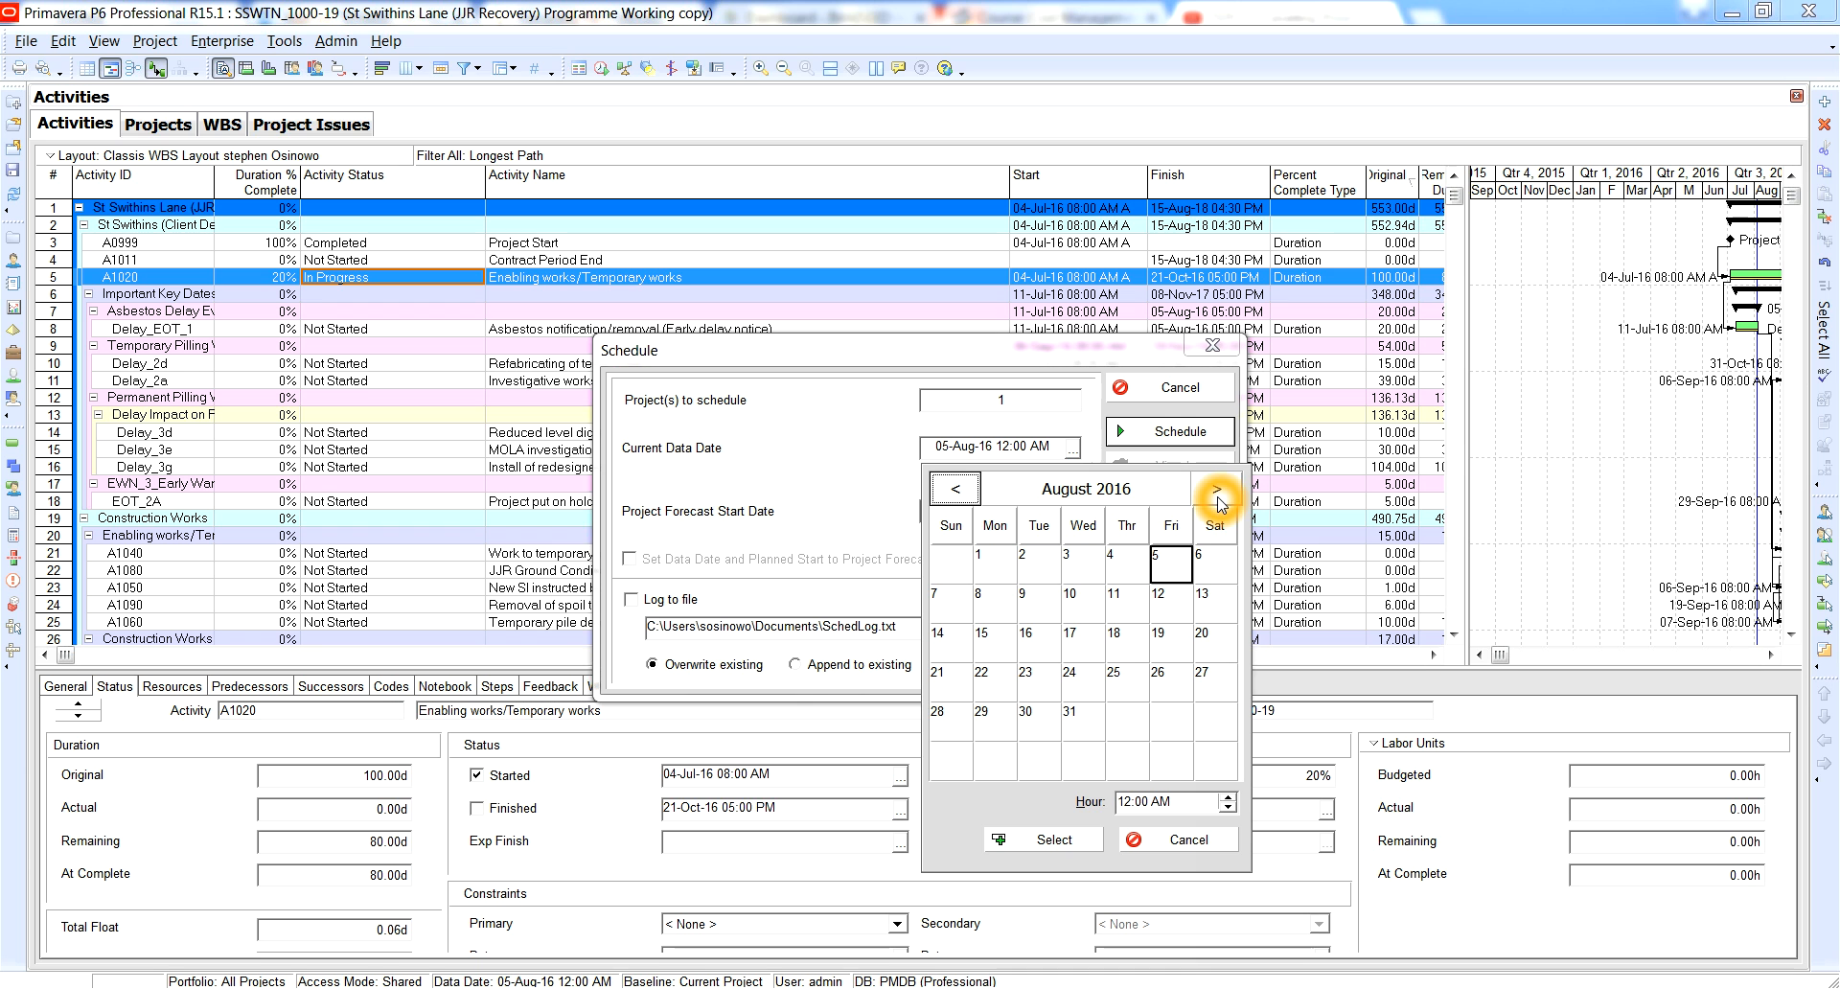
click(1217, 493)
click(1214, 494)
click(1213, 494)
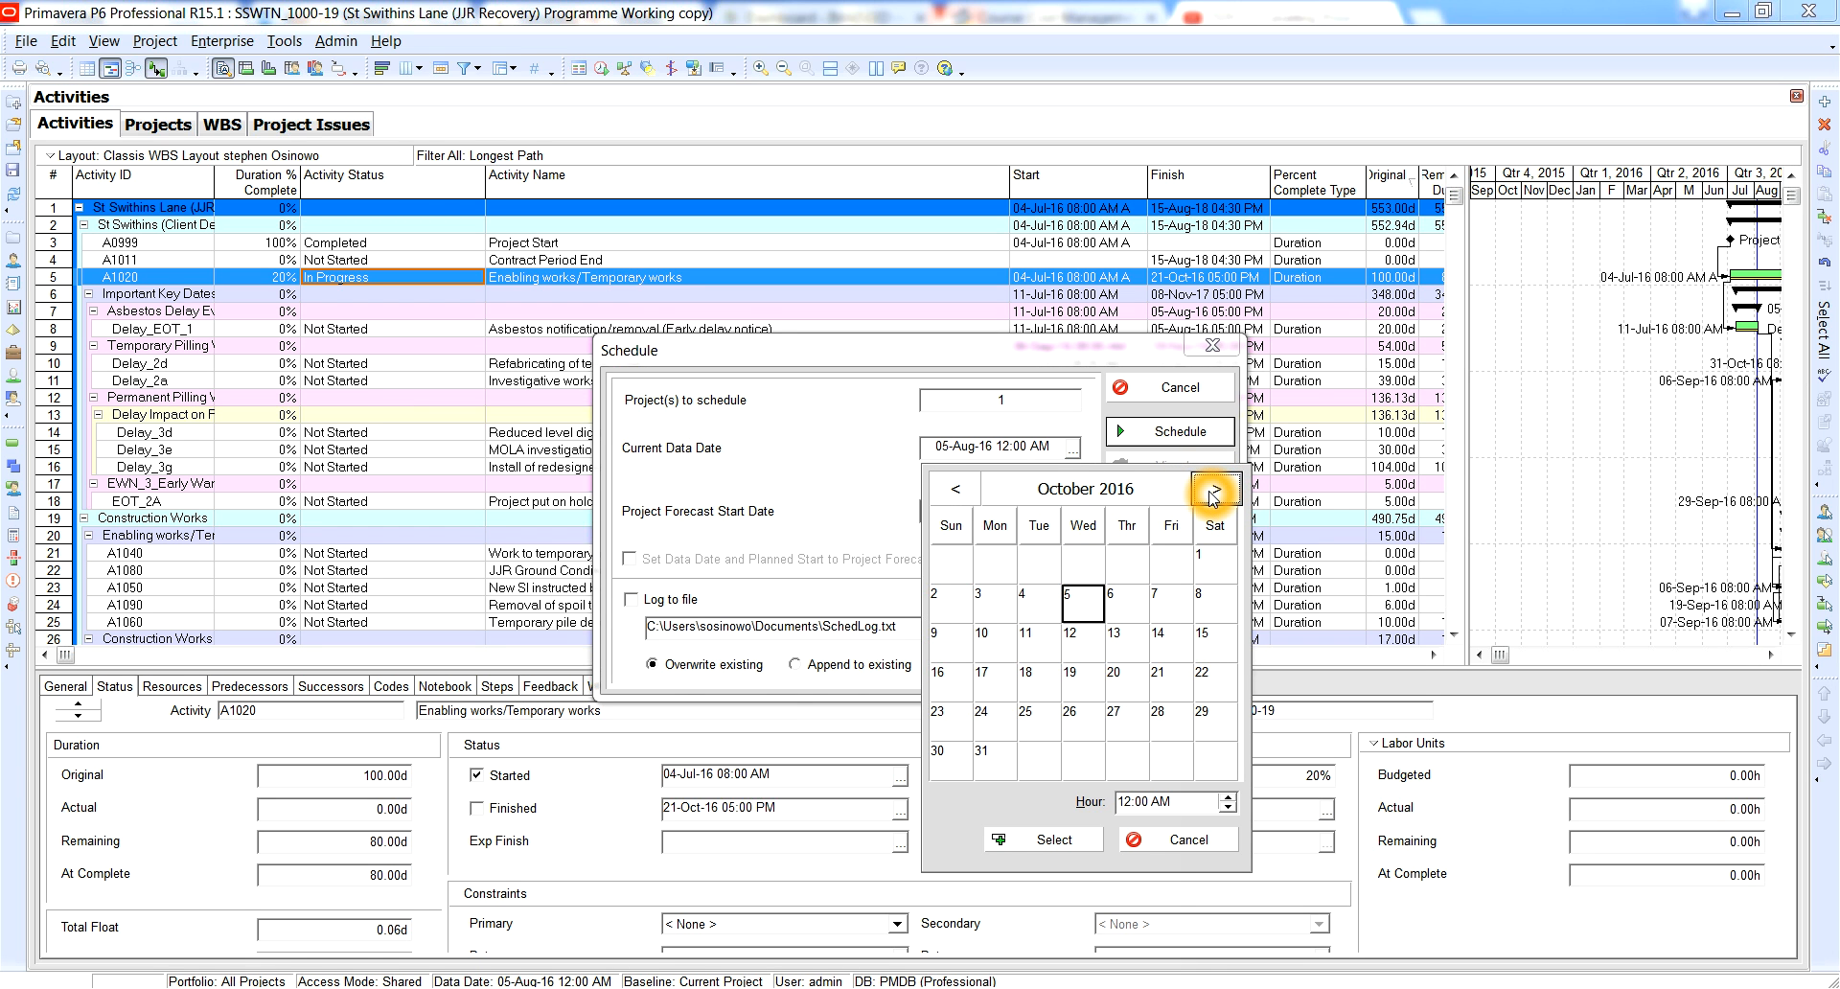
click(968, 499)
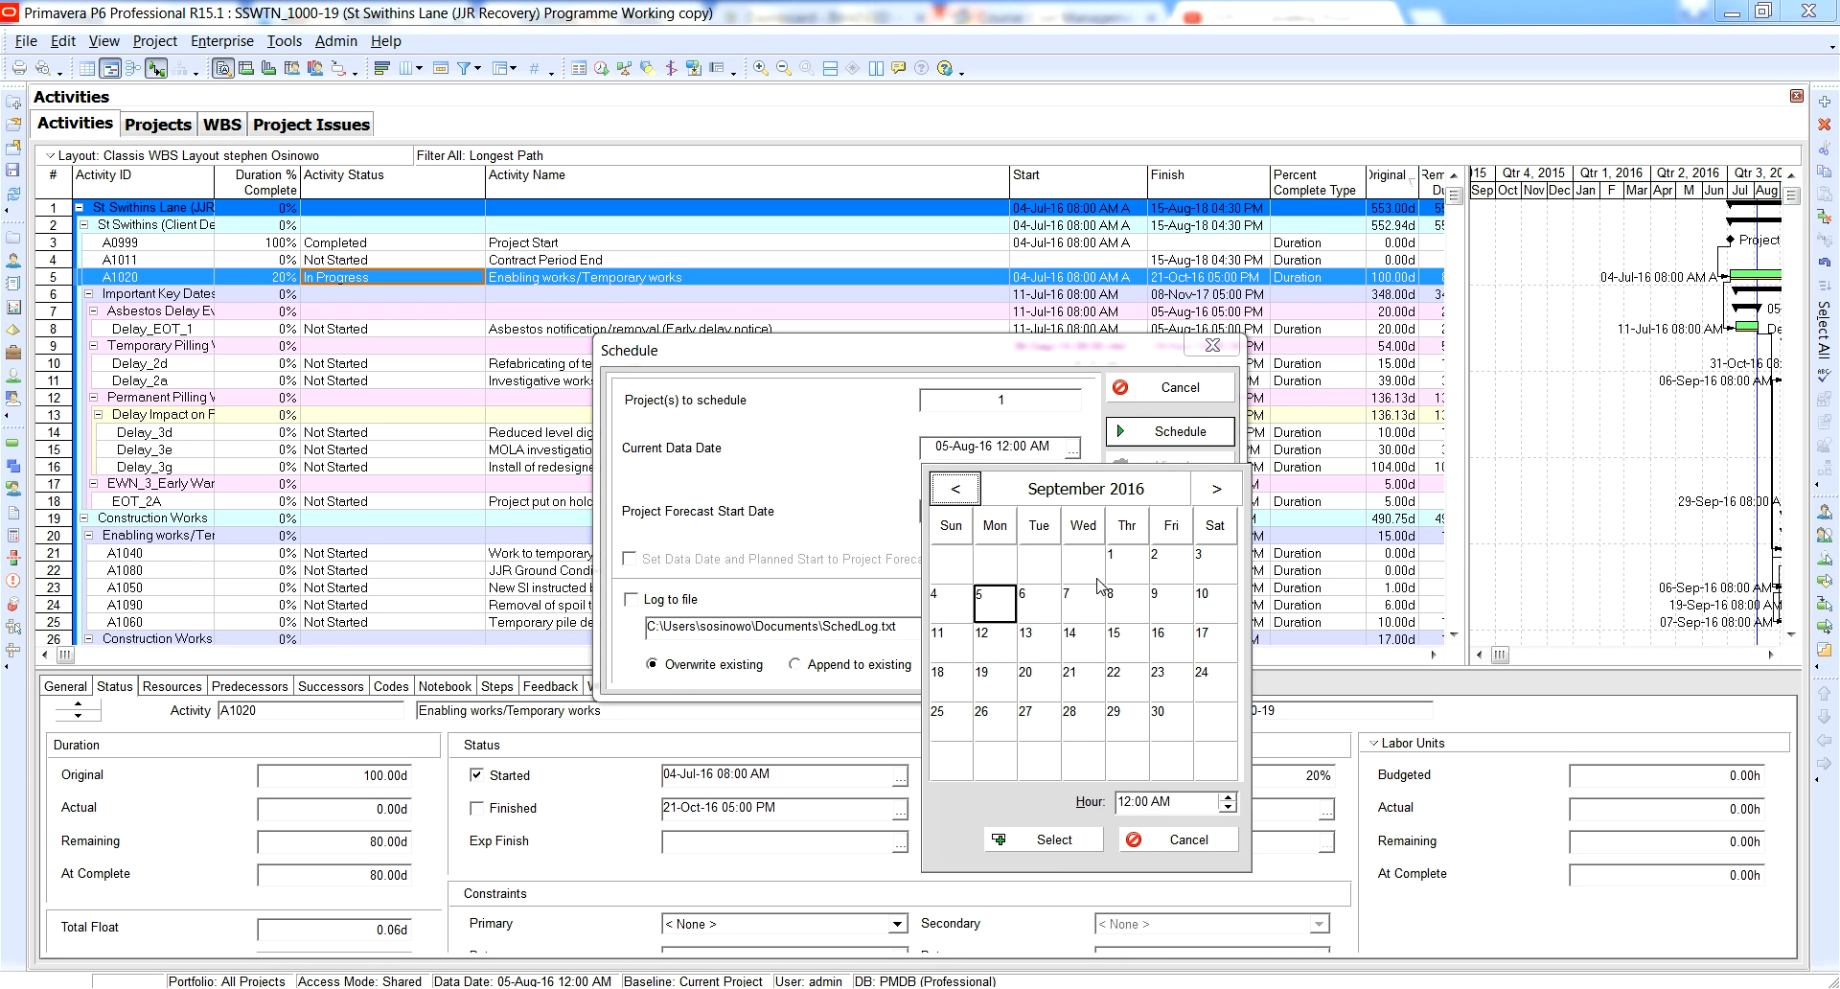
click(970, 495)
click(972, 497)
click(1071, 721)
click(1059, 839)
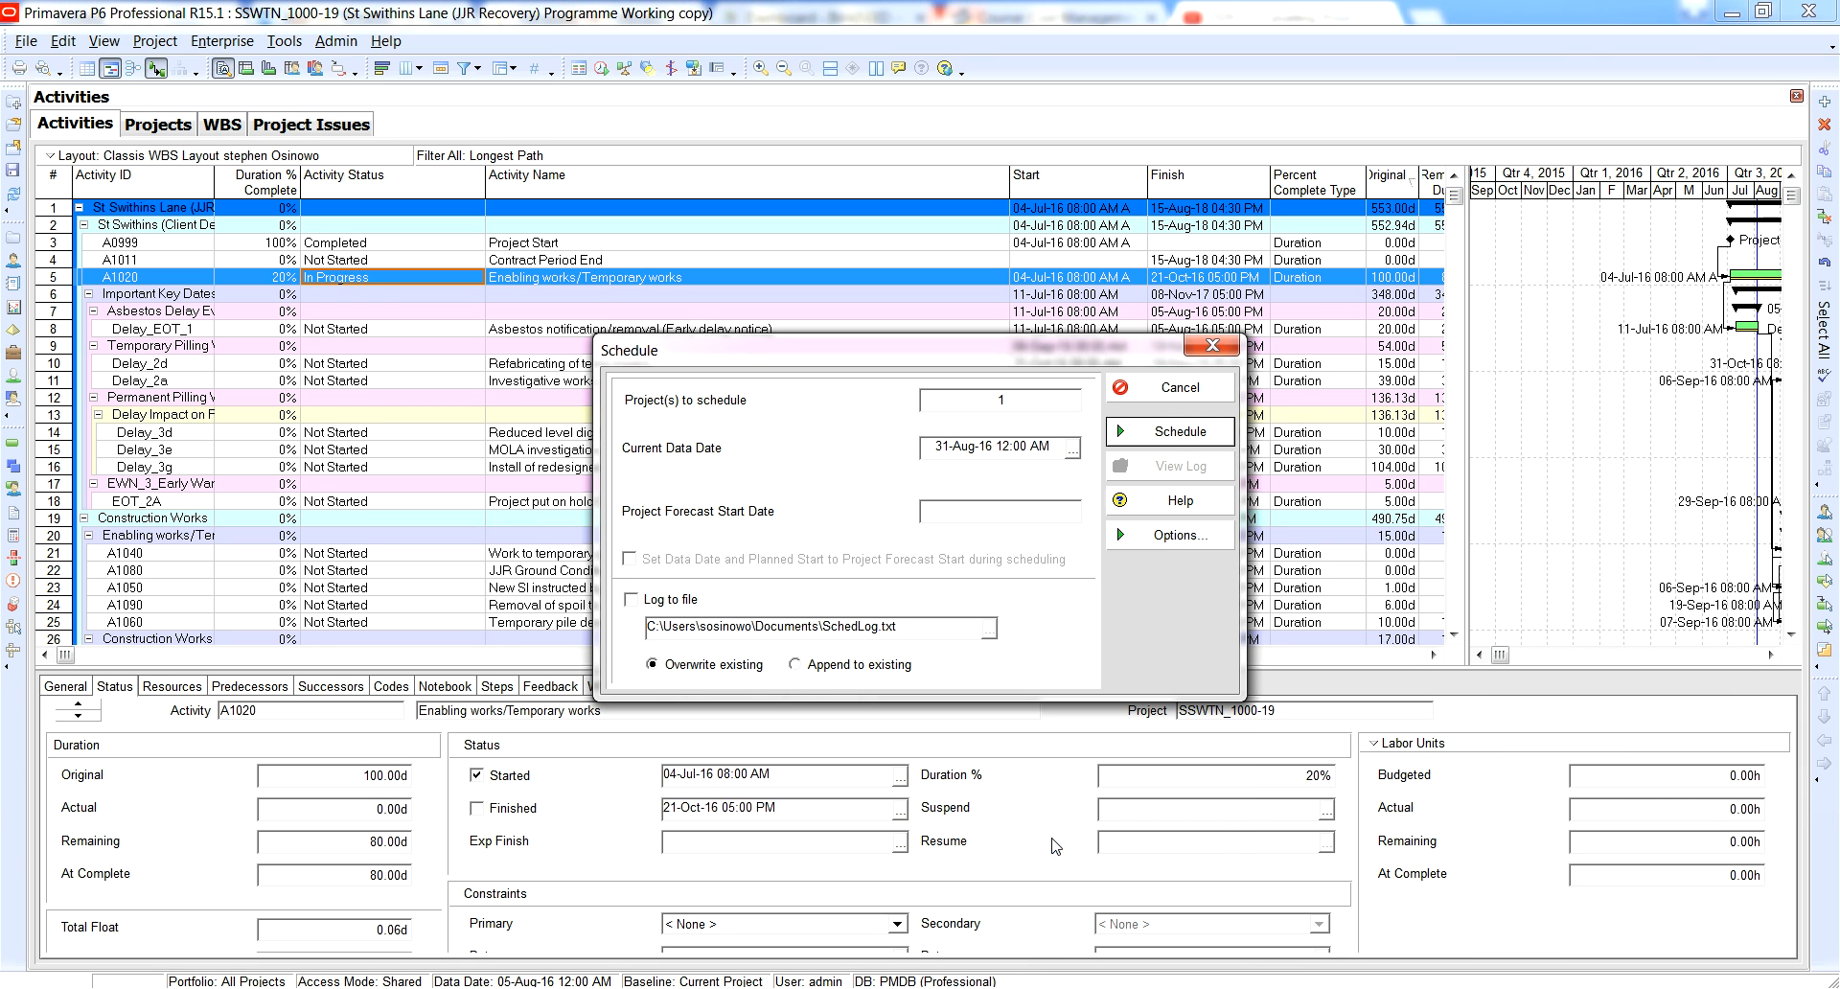
click(1150, 443)
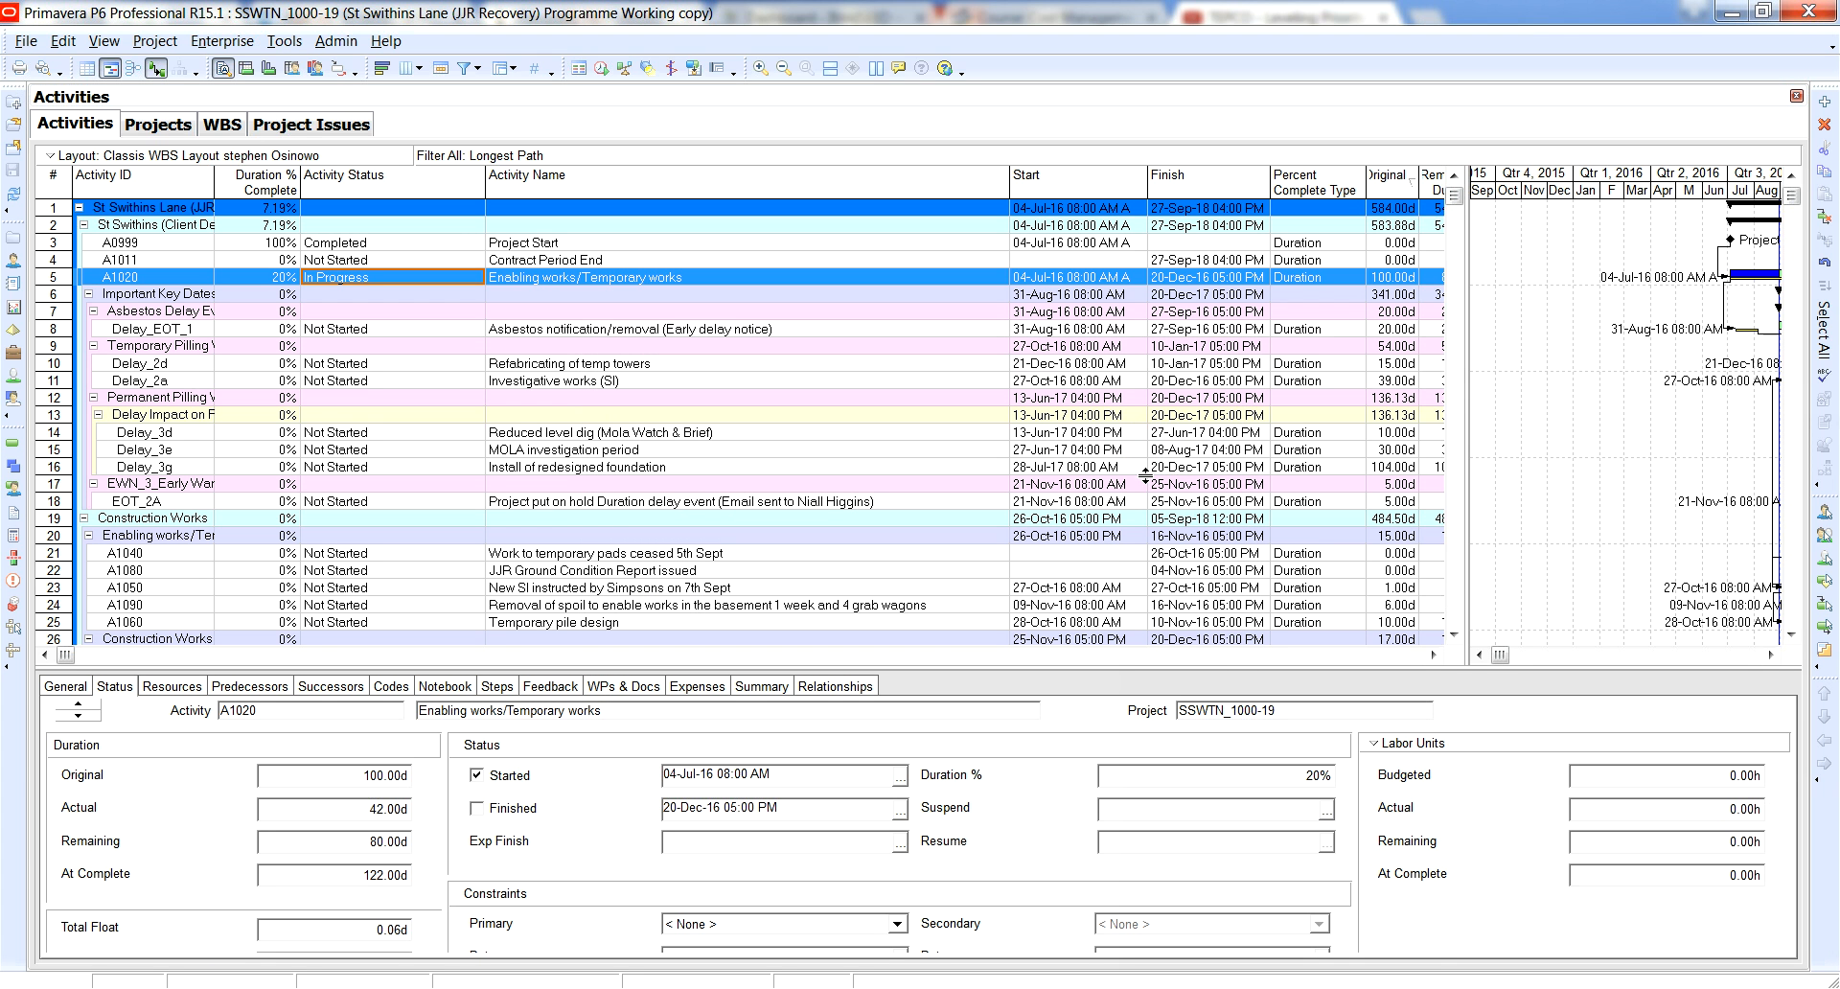
Widen the Gantt chart over the activity table and examine the actual and remaining portions of the A1020 bar.
drag(1467, 418, 1003, 418)
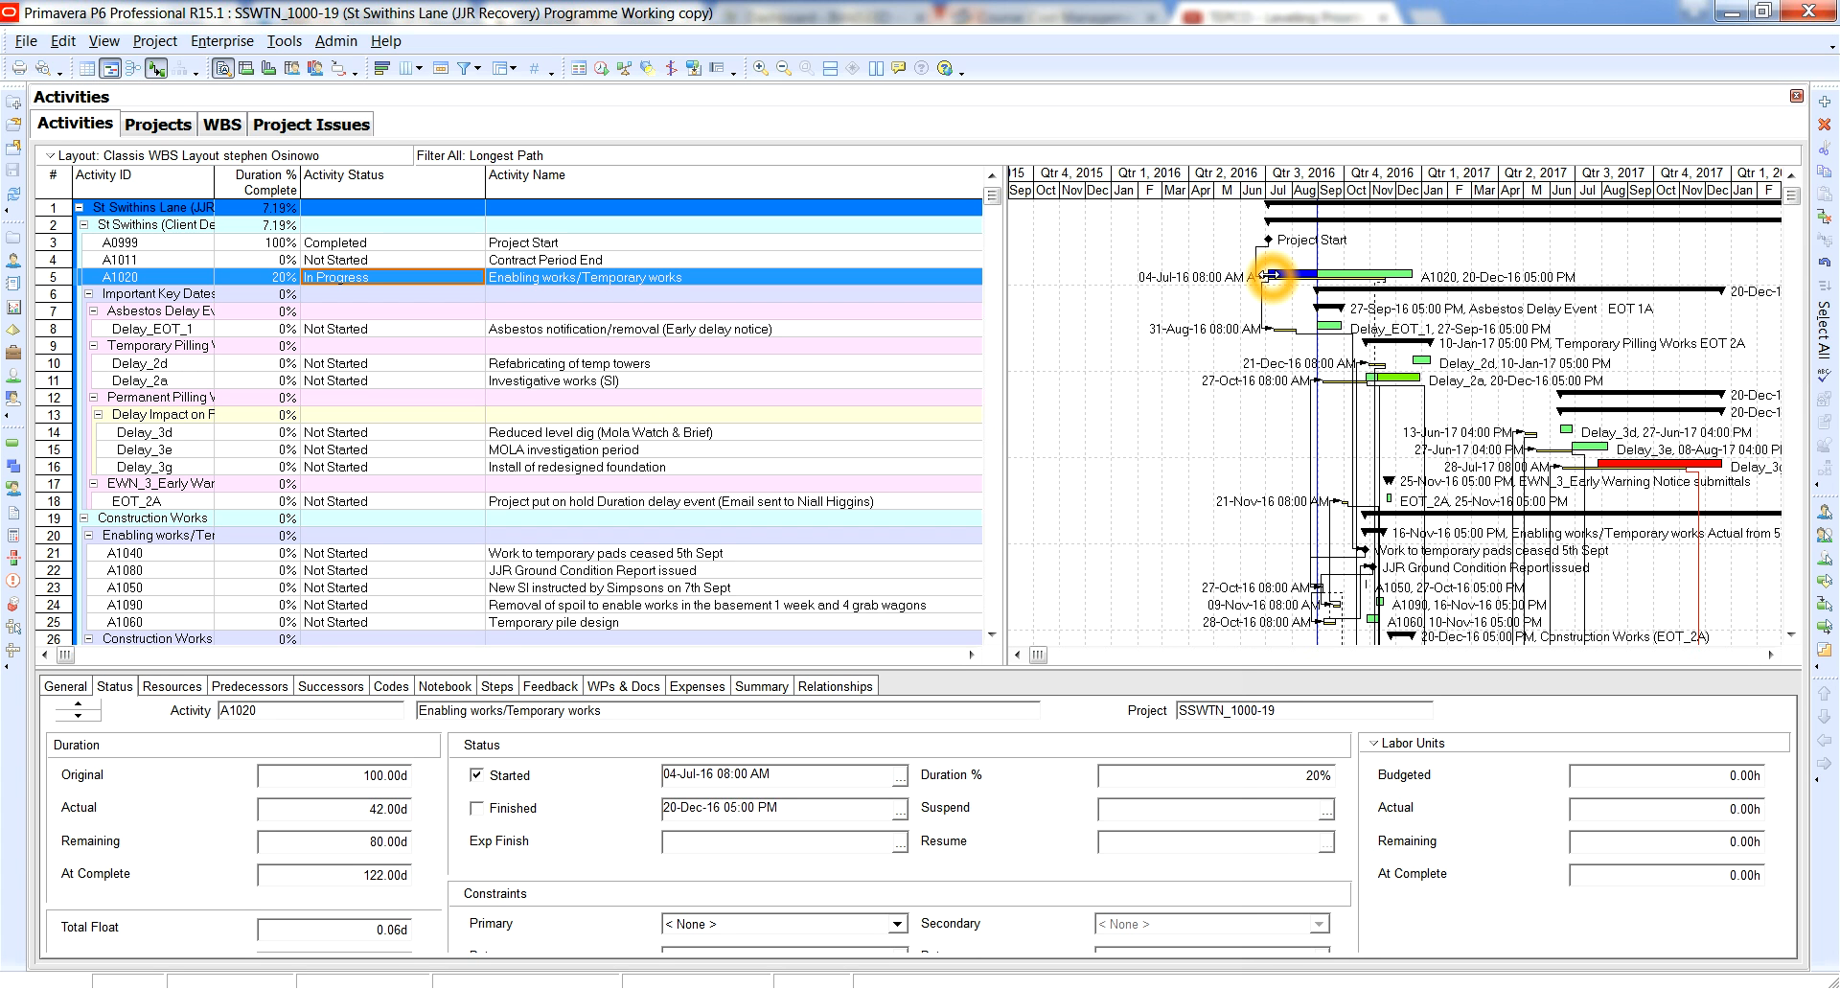
click(1271, 293)
click(1278, 285)
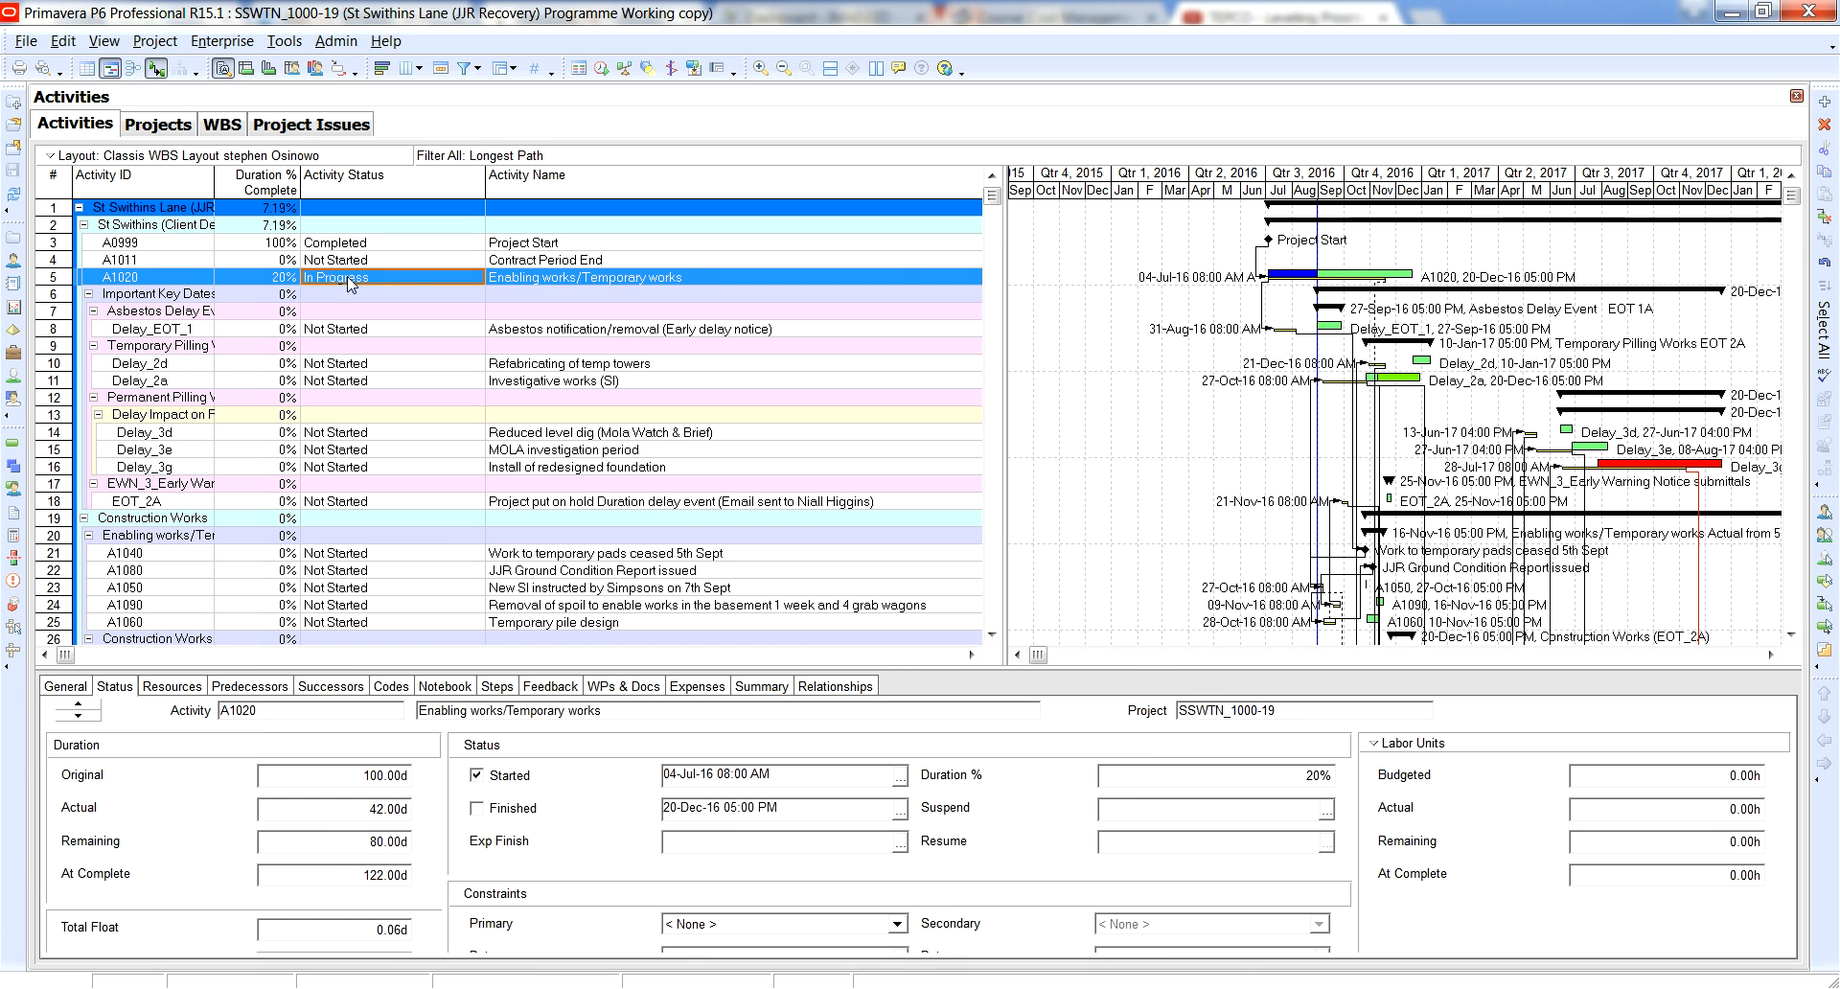
click(1304, 279)
click(1316, 279)
click(1389, 282)
click(1388, 285)
click(1409, 276)
Compare the Actual, Remaining and At Complete durations of Enabling works/Temporary works (A1020) with its Duration %.
click(395, 851)
click(67, 848)
click(402, 847)
click(100, 810)
click(406, 811)
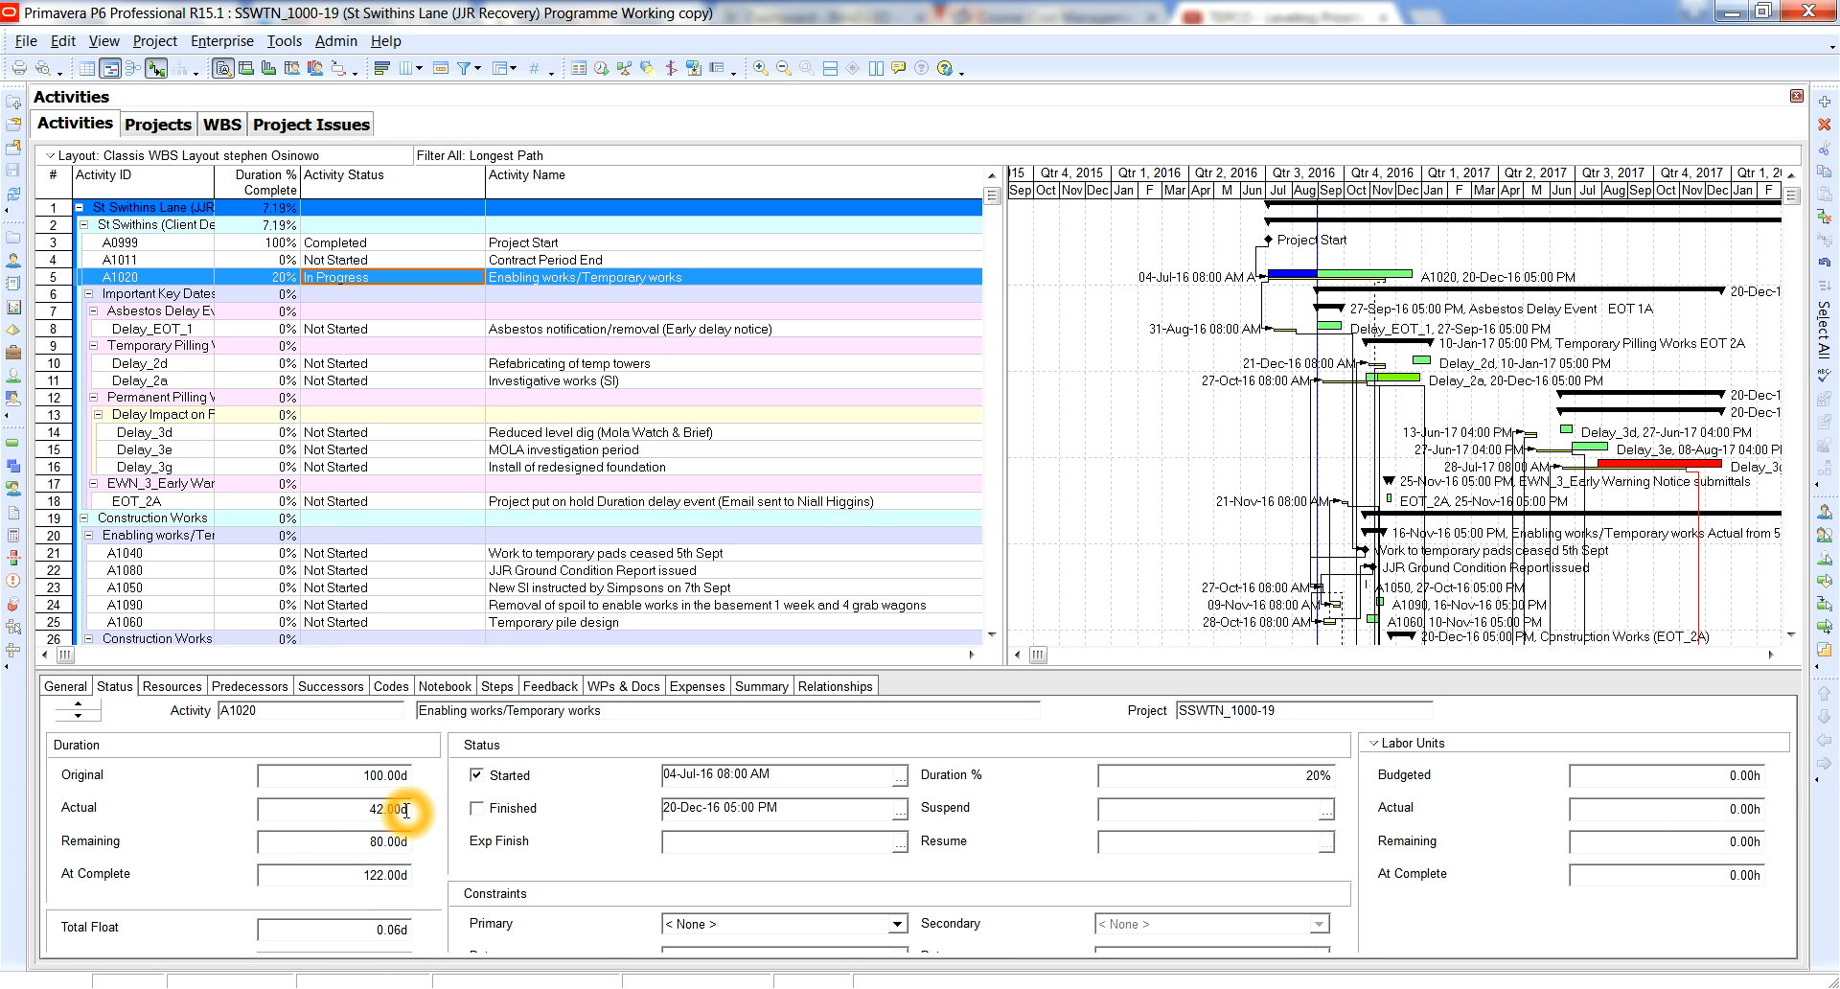
click(346, 812)
click(1107, 775)
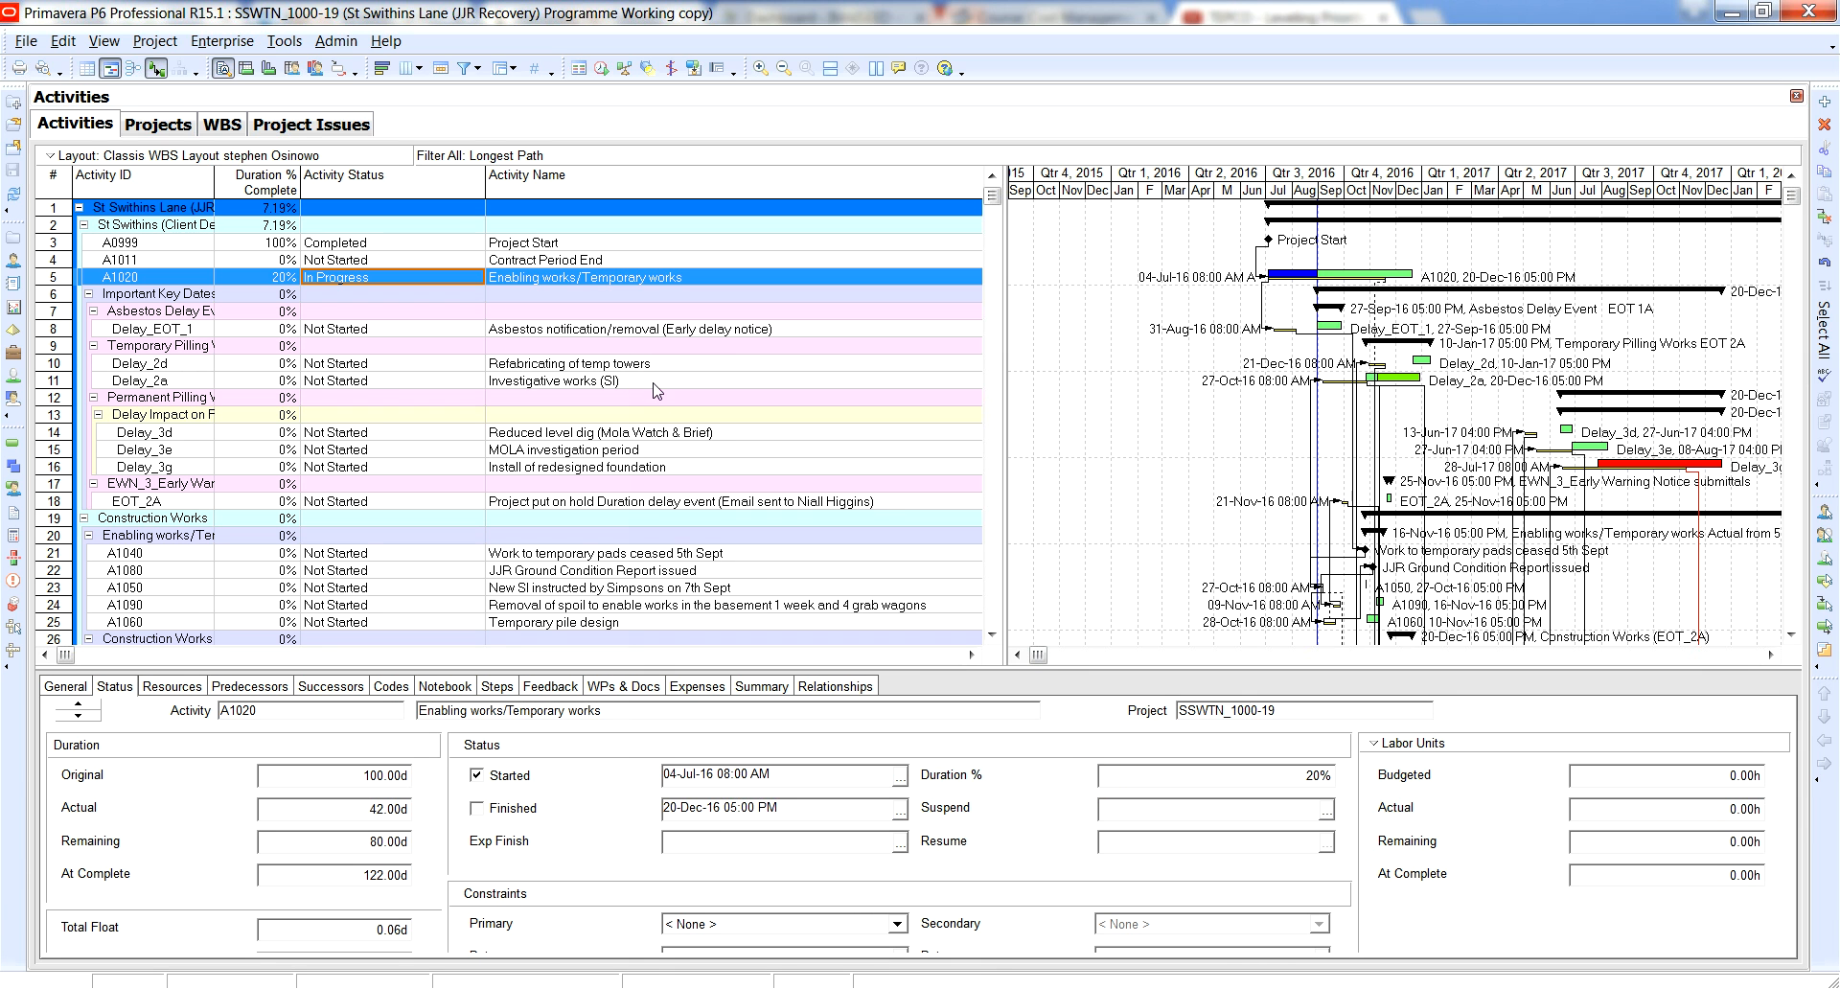
click(396, 810)
click(374, 875)
click(242, 892)
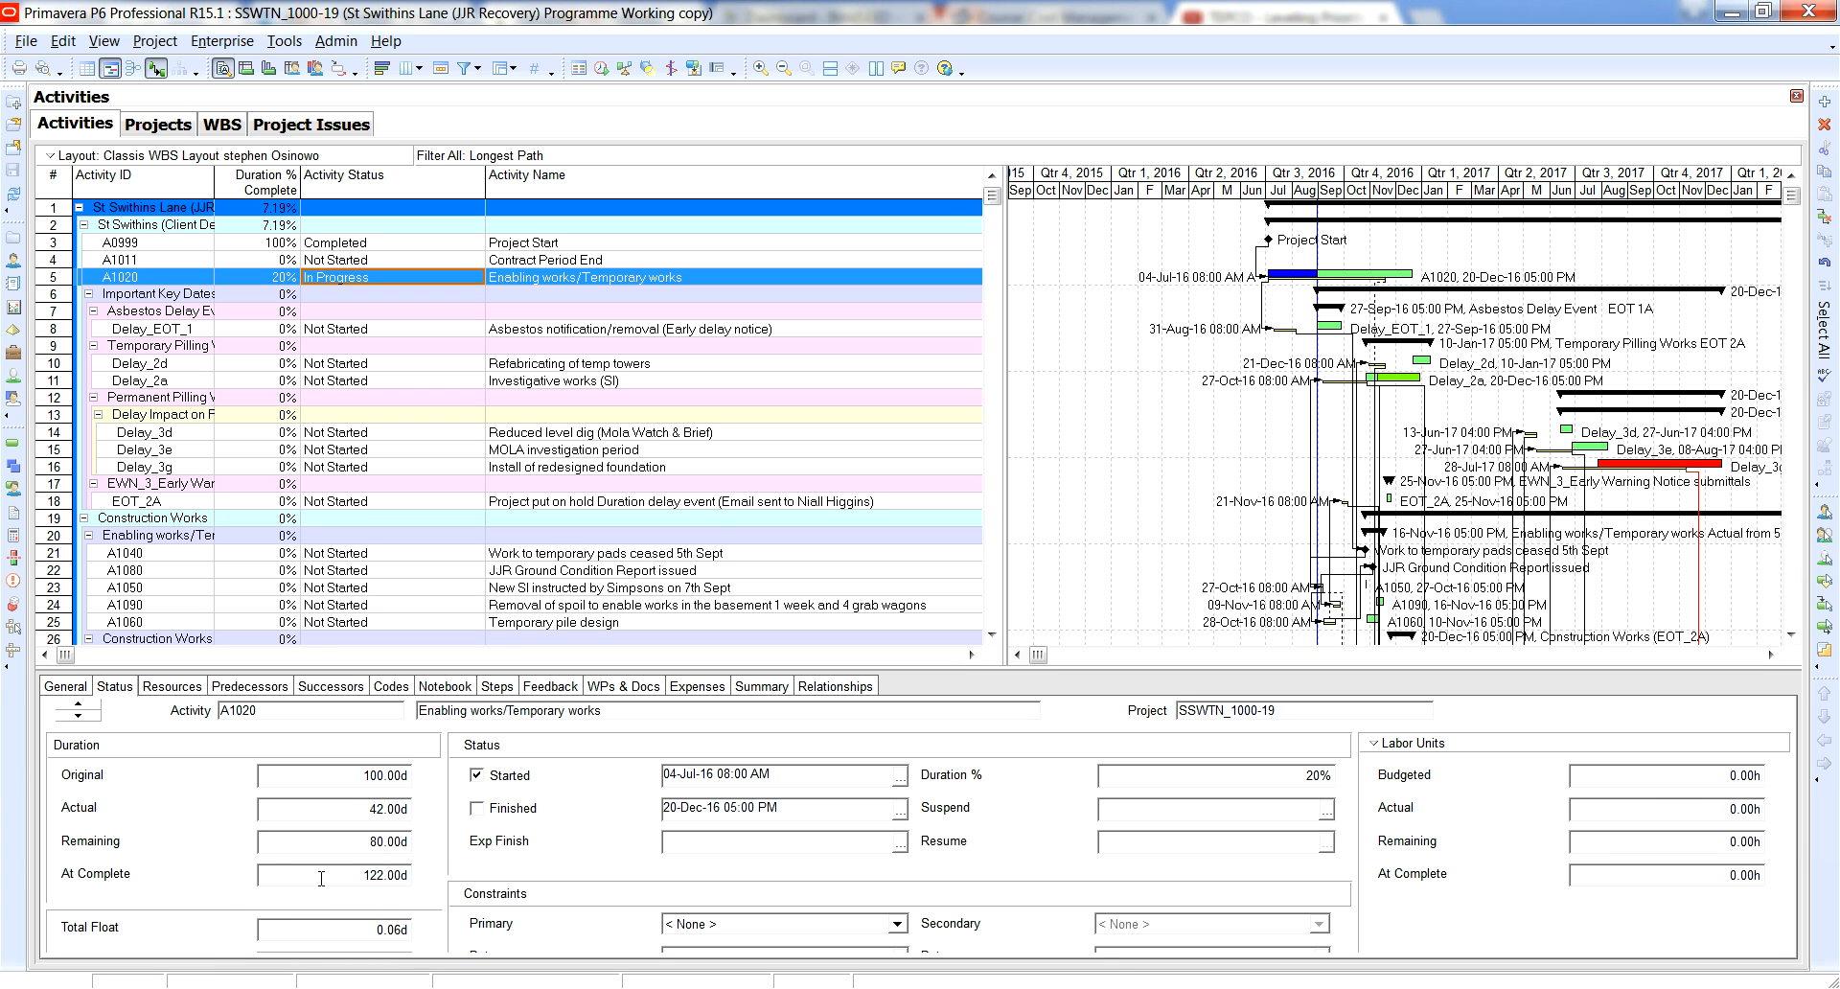
click(395, 878)
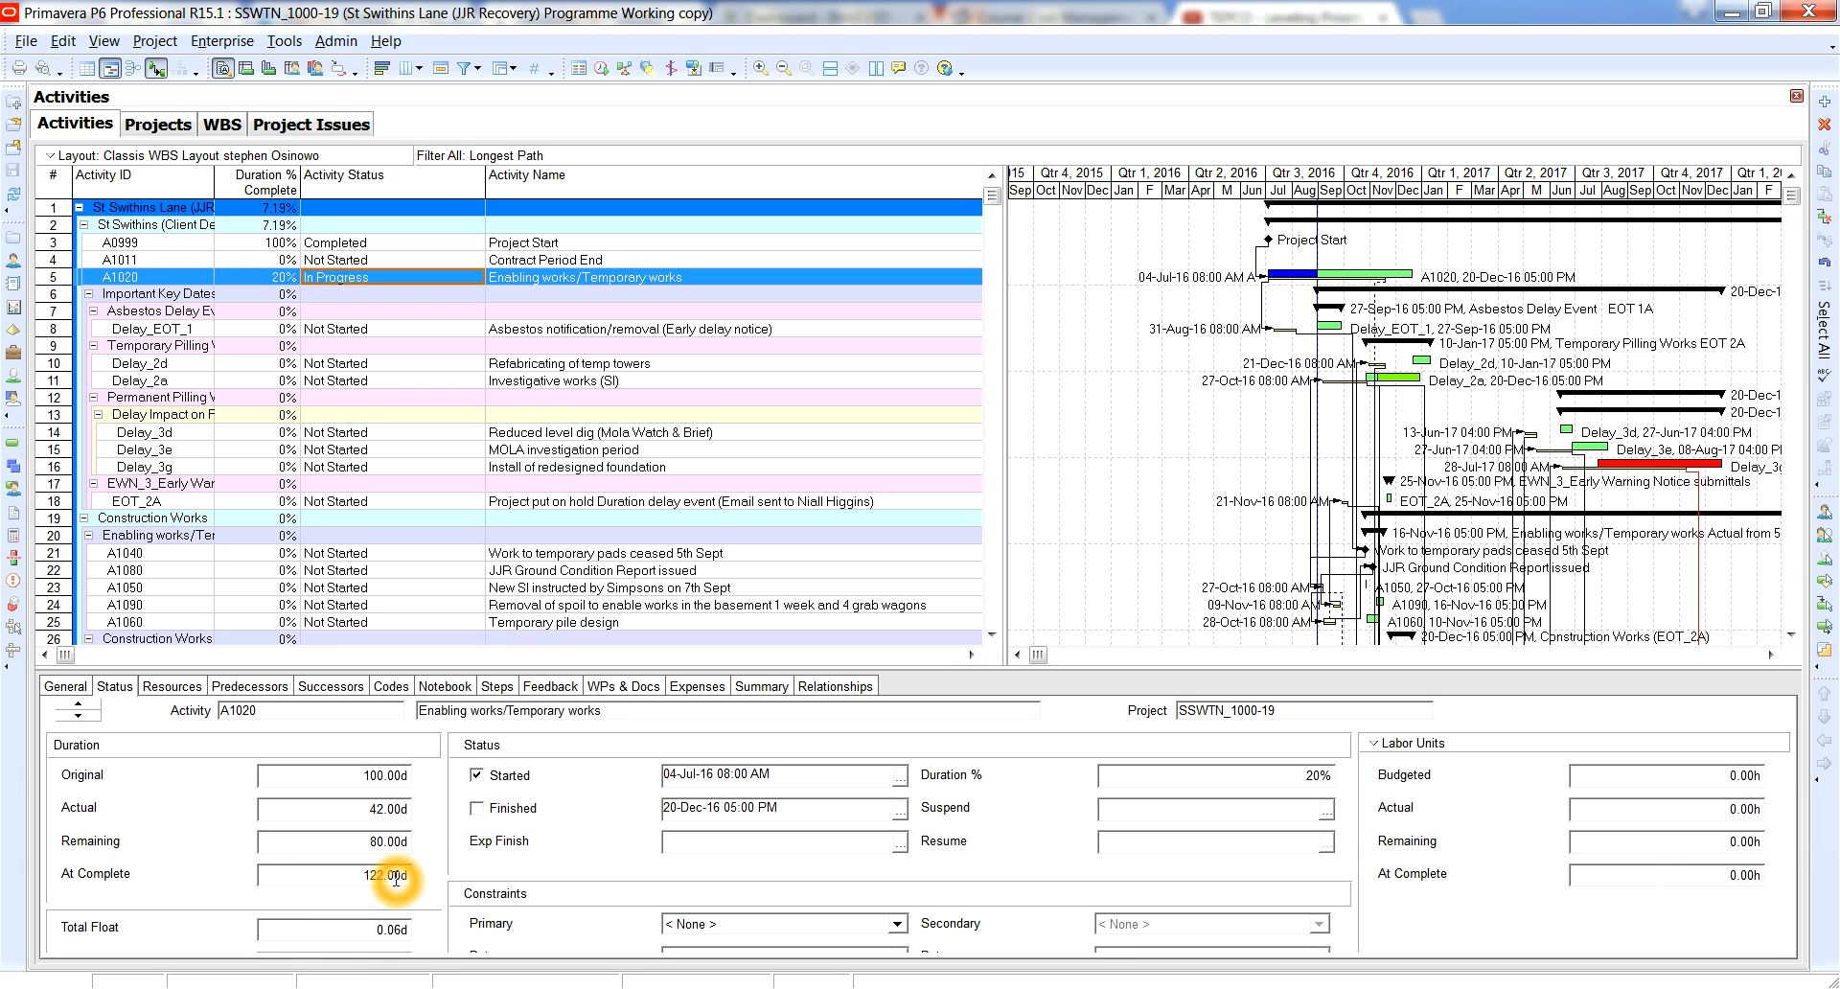
click(378, 826)
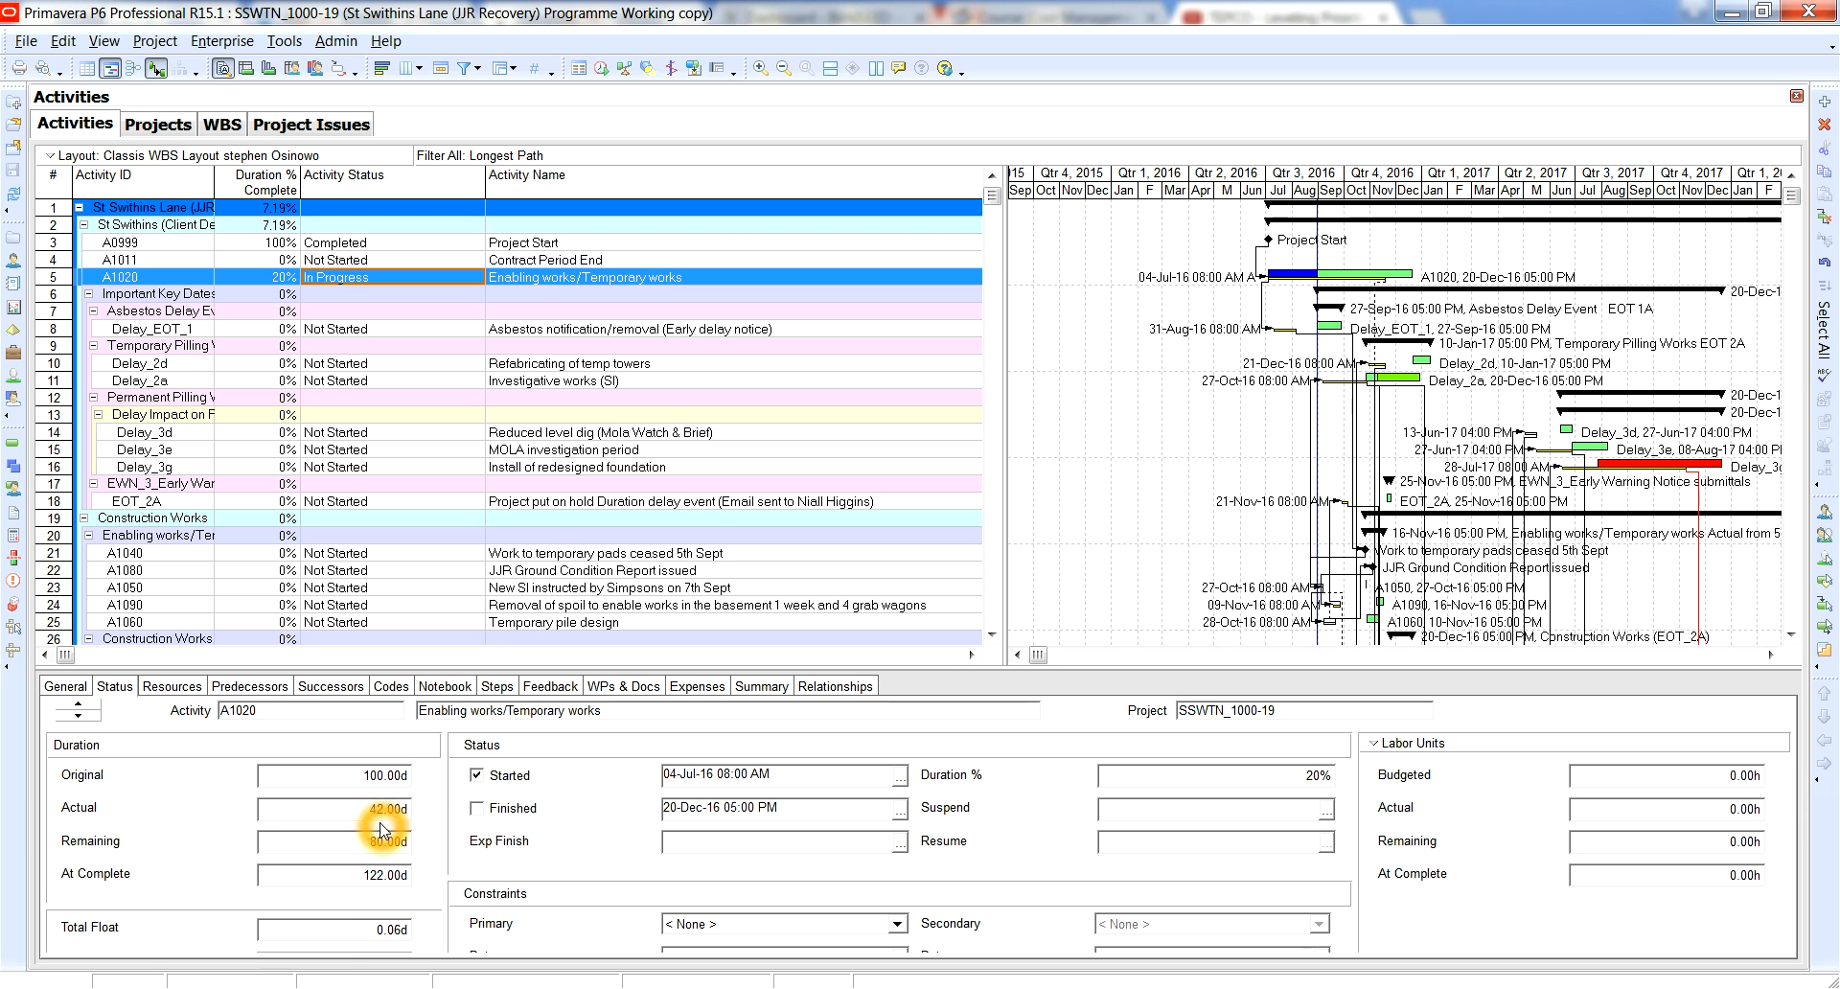
click(384, 813)
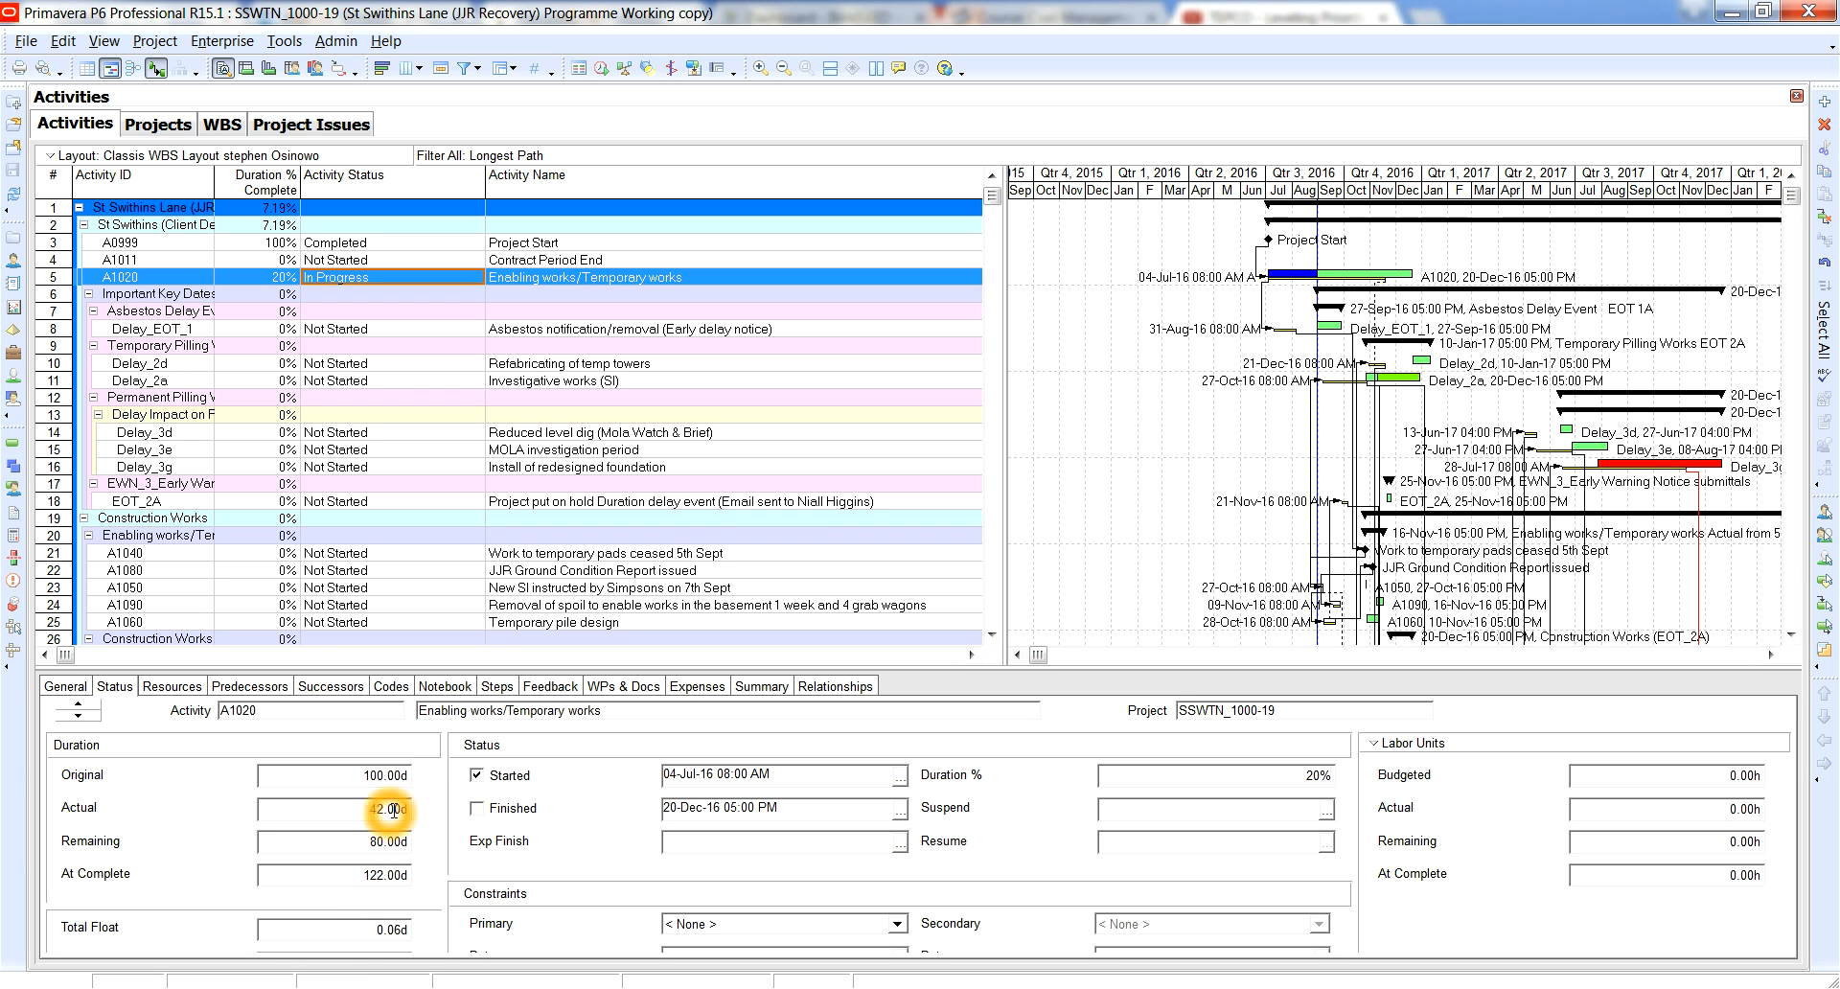
Display the progress line on the Gantt chart.
click(671, 69)
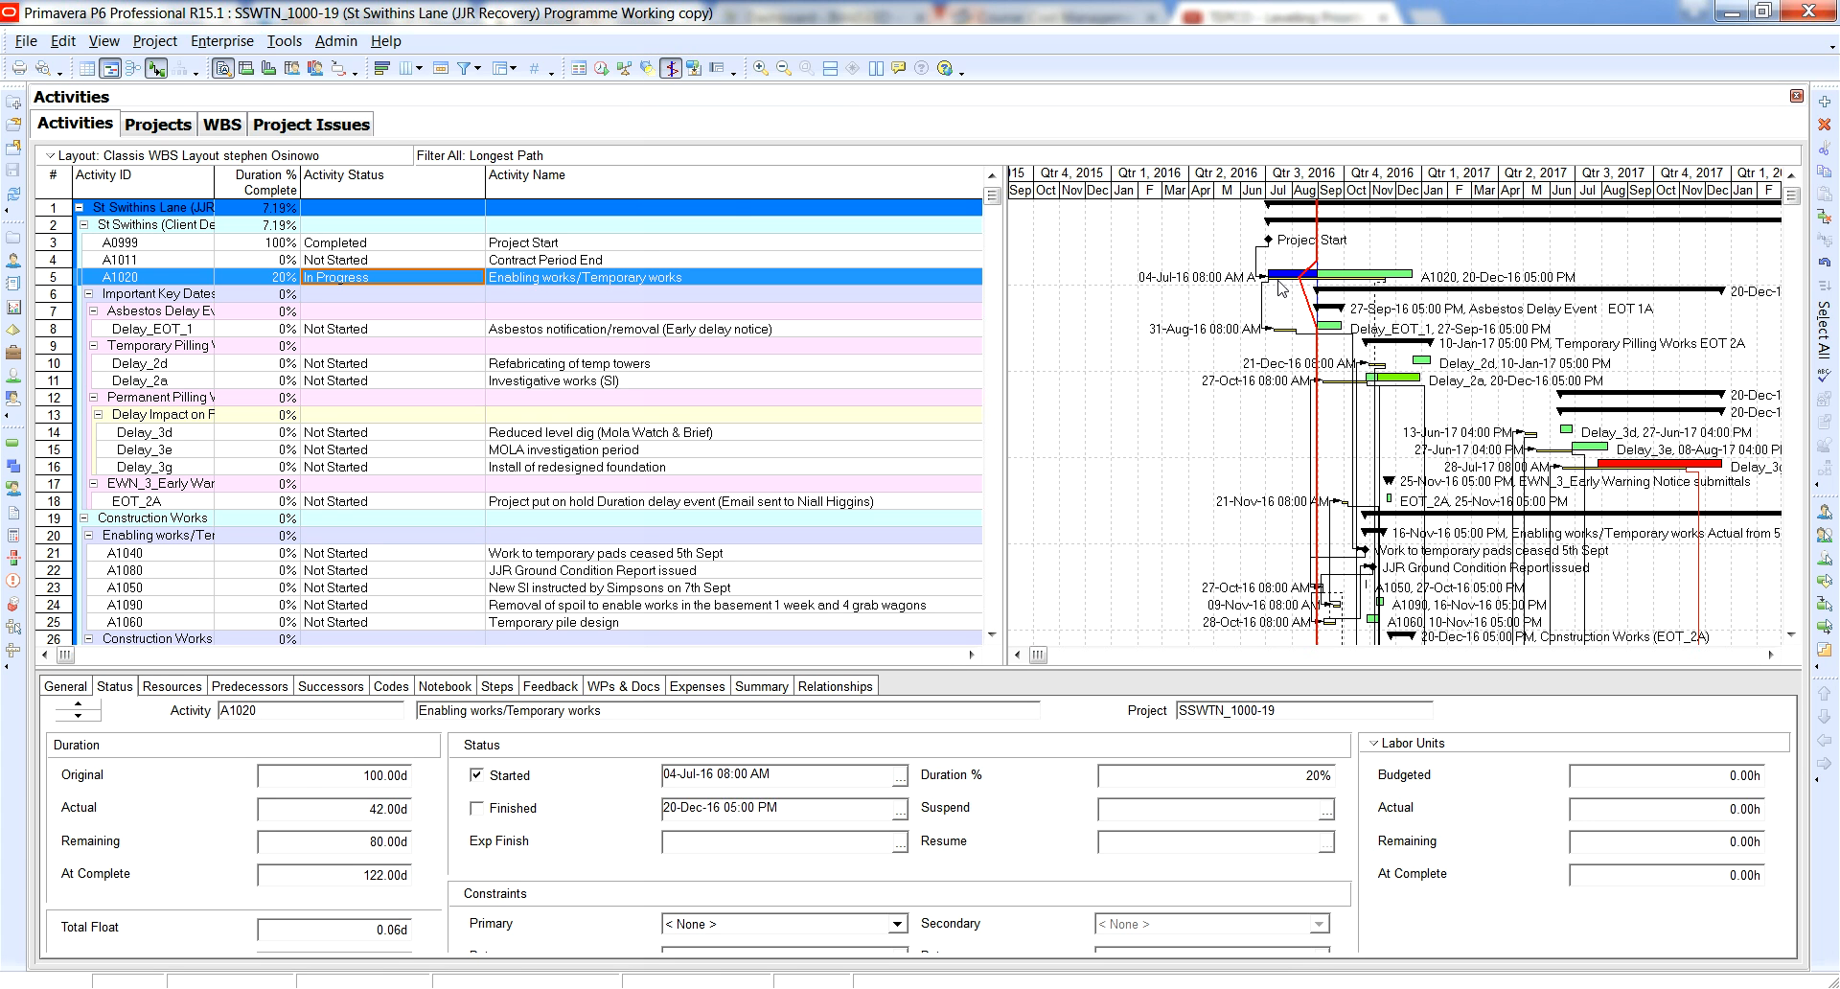
click(1096, 341)
click(1120, 322)
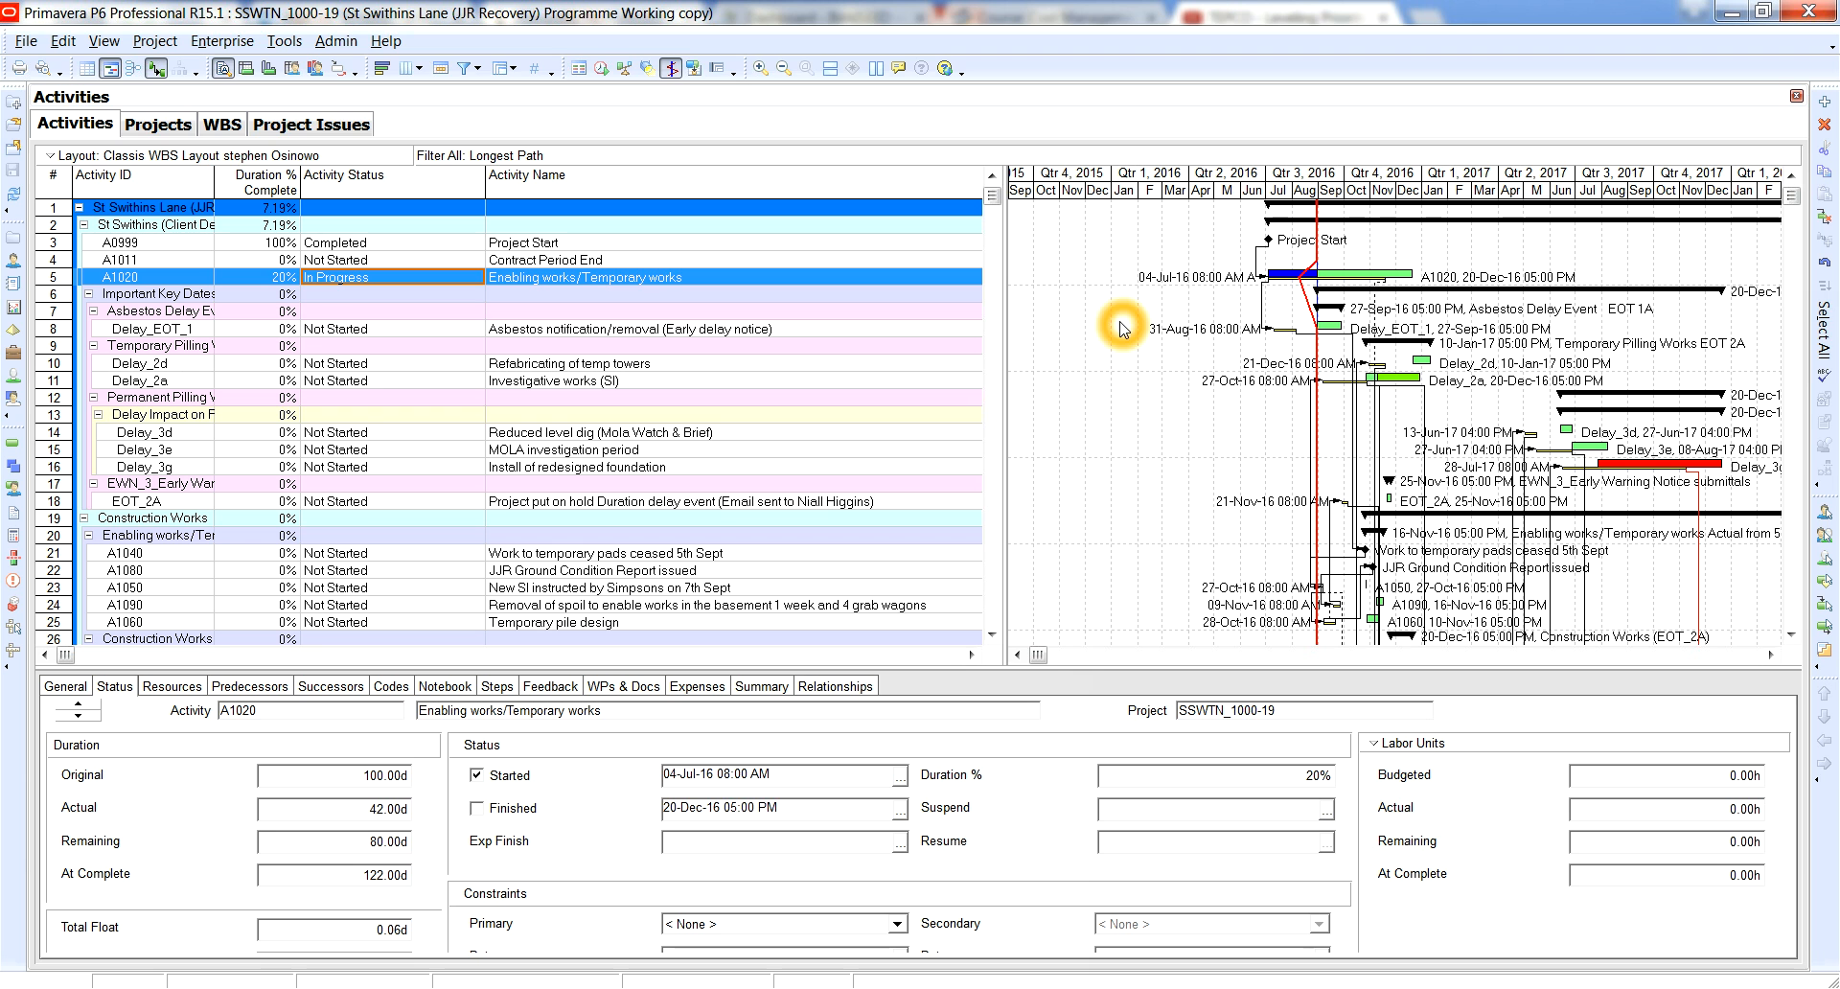
click(1416, 300)
click(1349, 339)
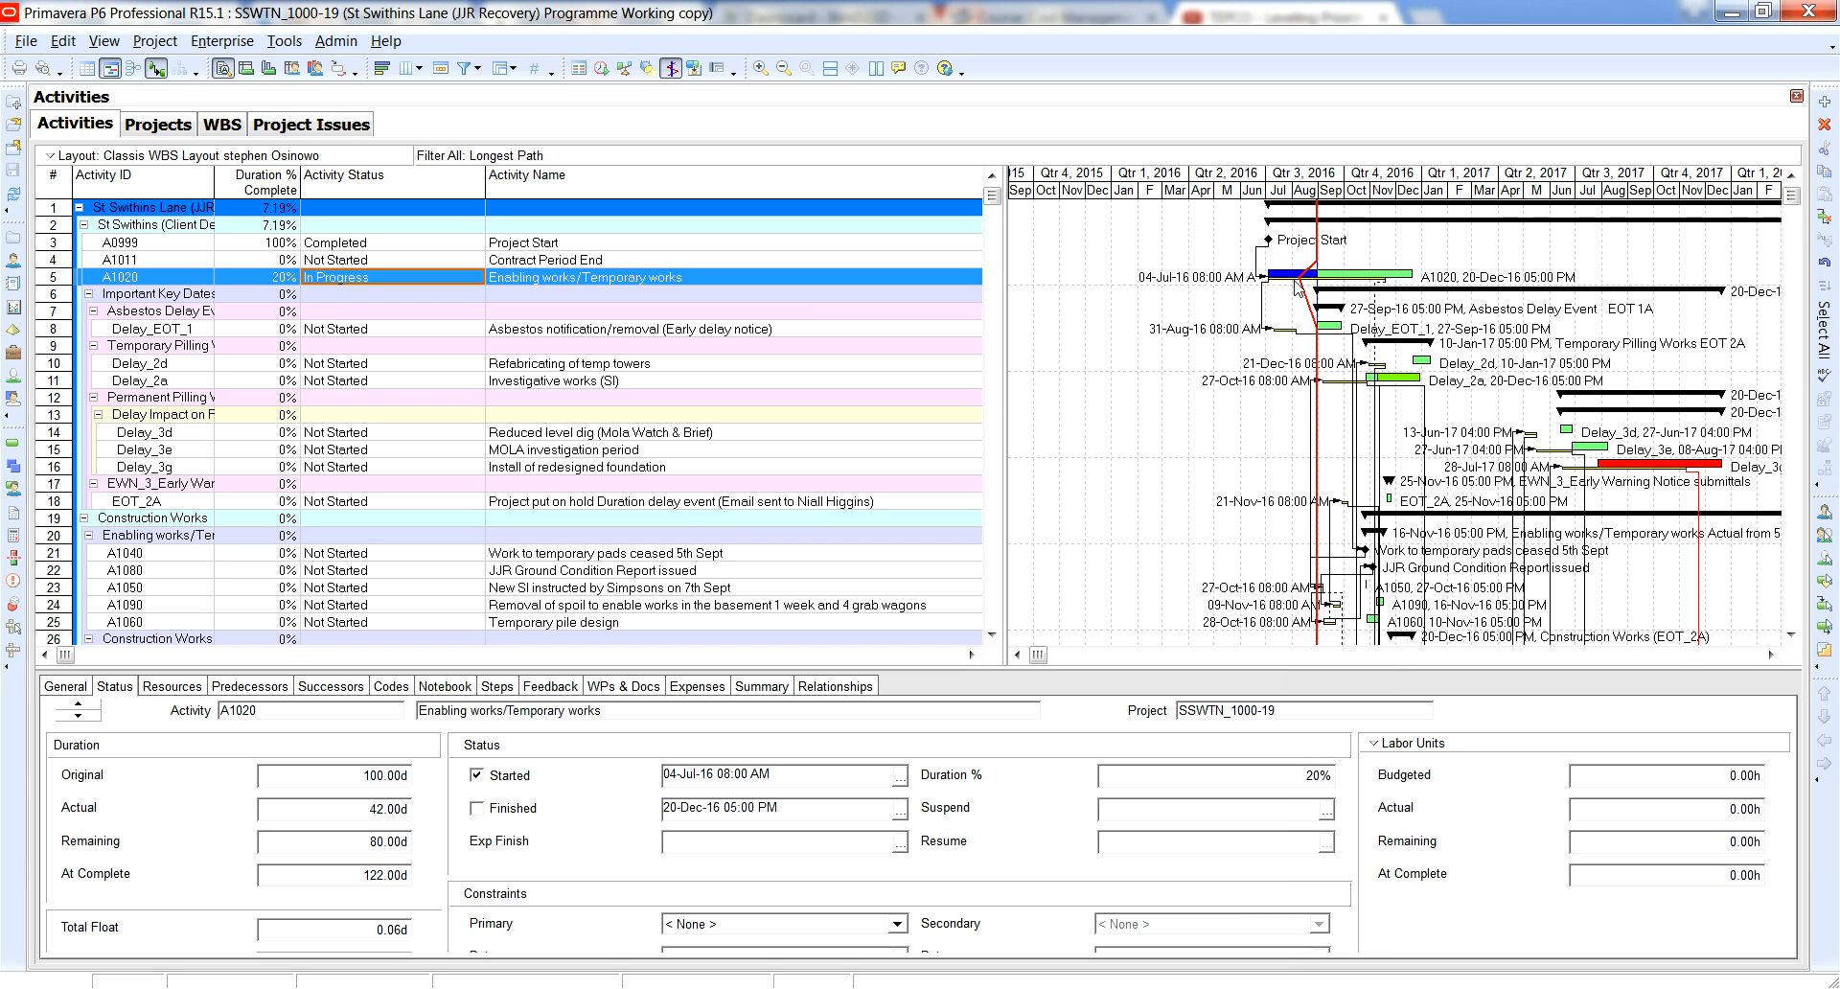
Examine where the progress line crosses the A1020 bar relative to the data date, and how the bar links to Delay_EOT_1.
click(1315, 327)
click(1298, 277)
click(1280, 283)
click(1381, 279)
click(1381, 282)
click(1407, 277)
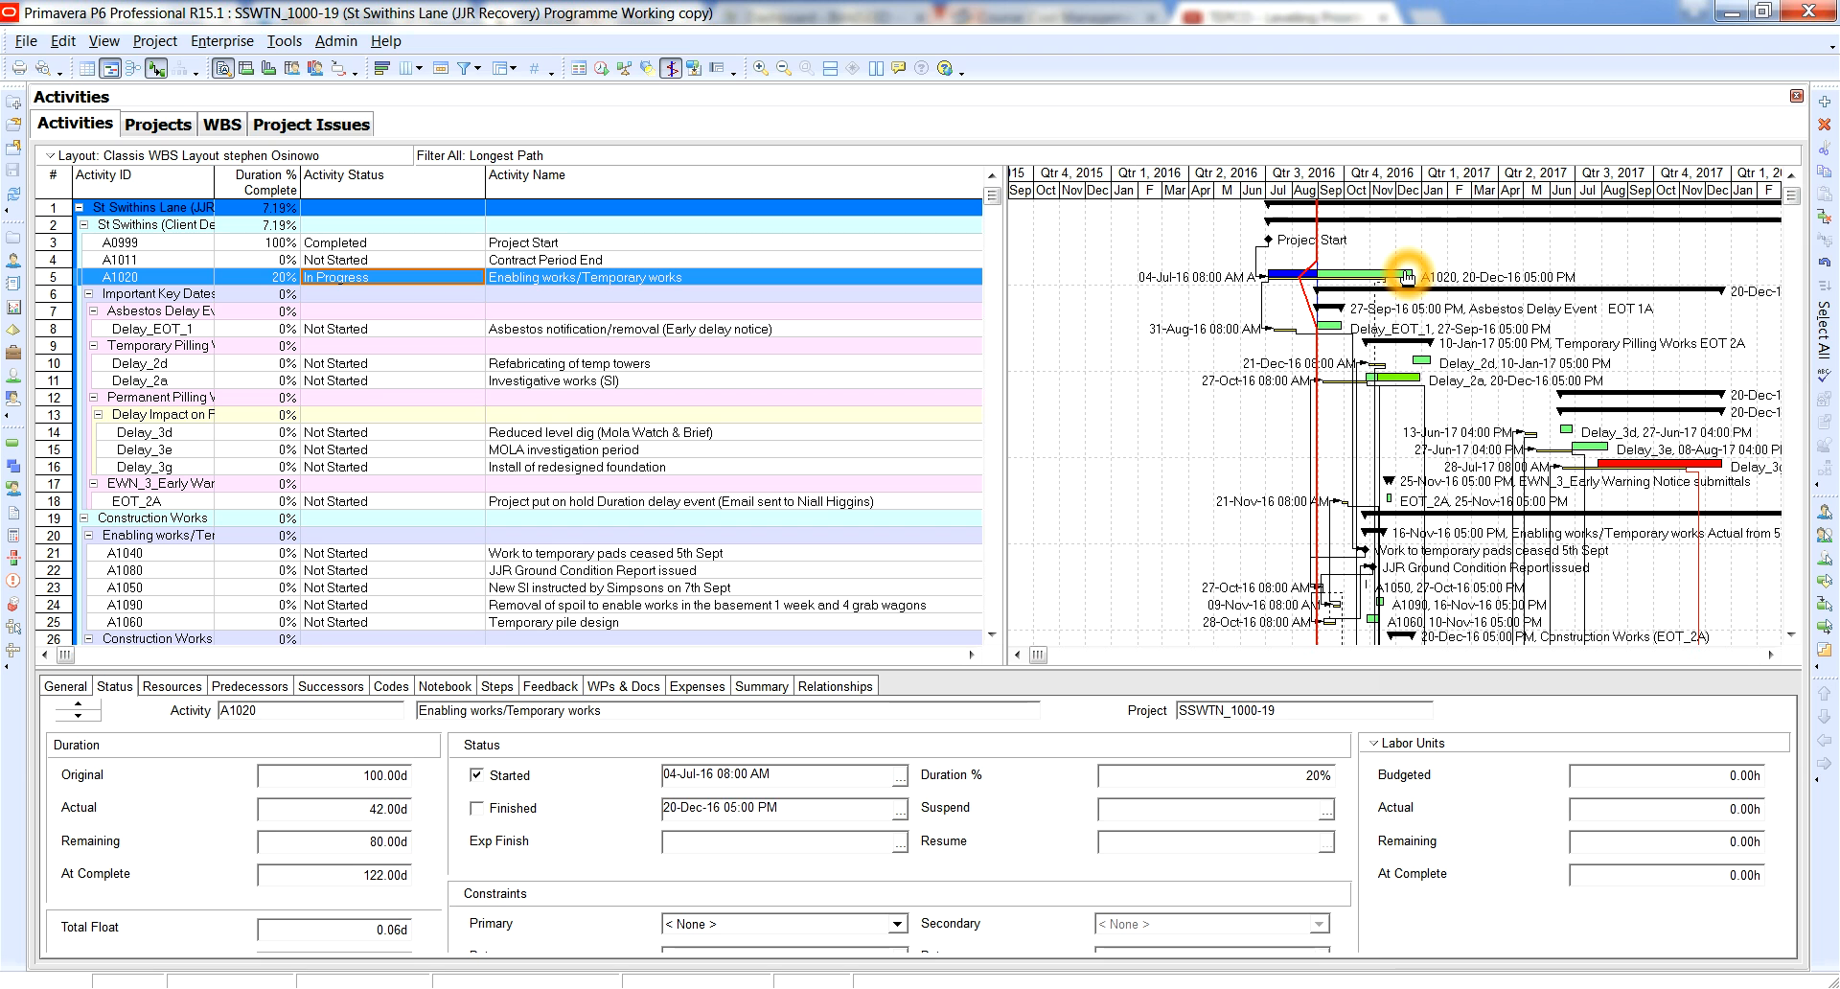
click(1275, 288)
click(1268, 334)
click(1268, 279)
click(1269, 337)
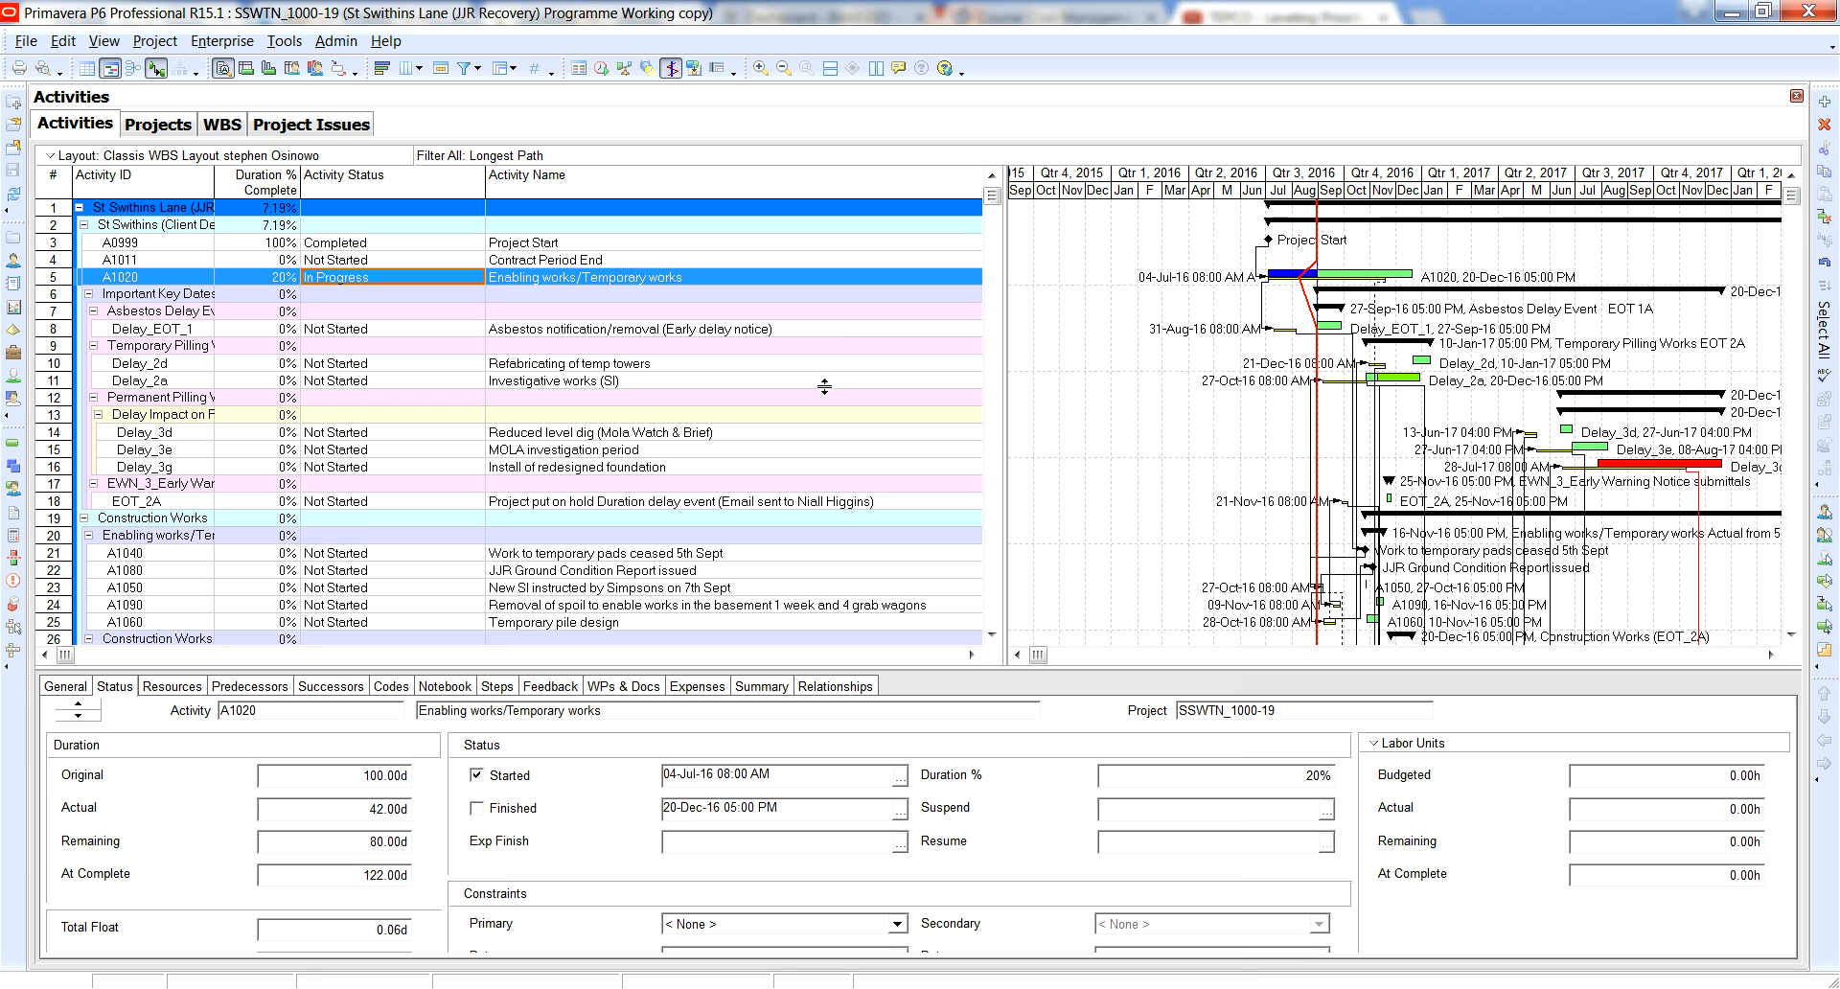
Select the Asbestos notification/removal activity (Delay_EOT_1) and examine its bar against the data date and progress line.
click(517, 330)
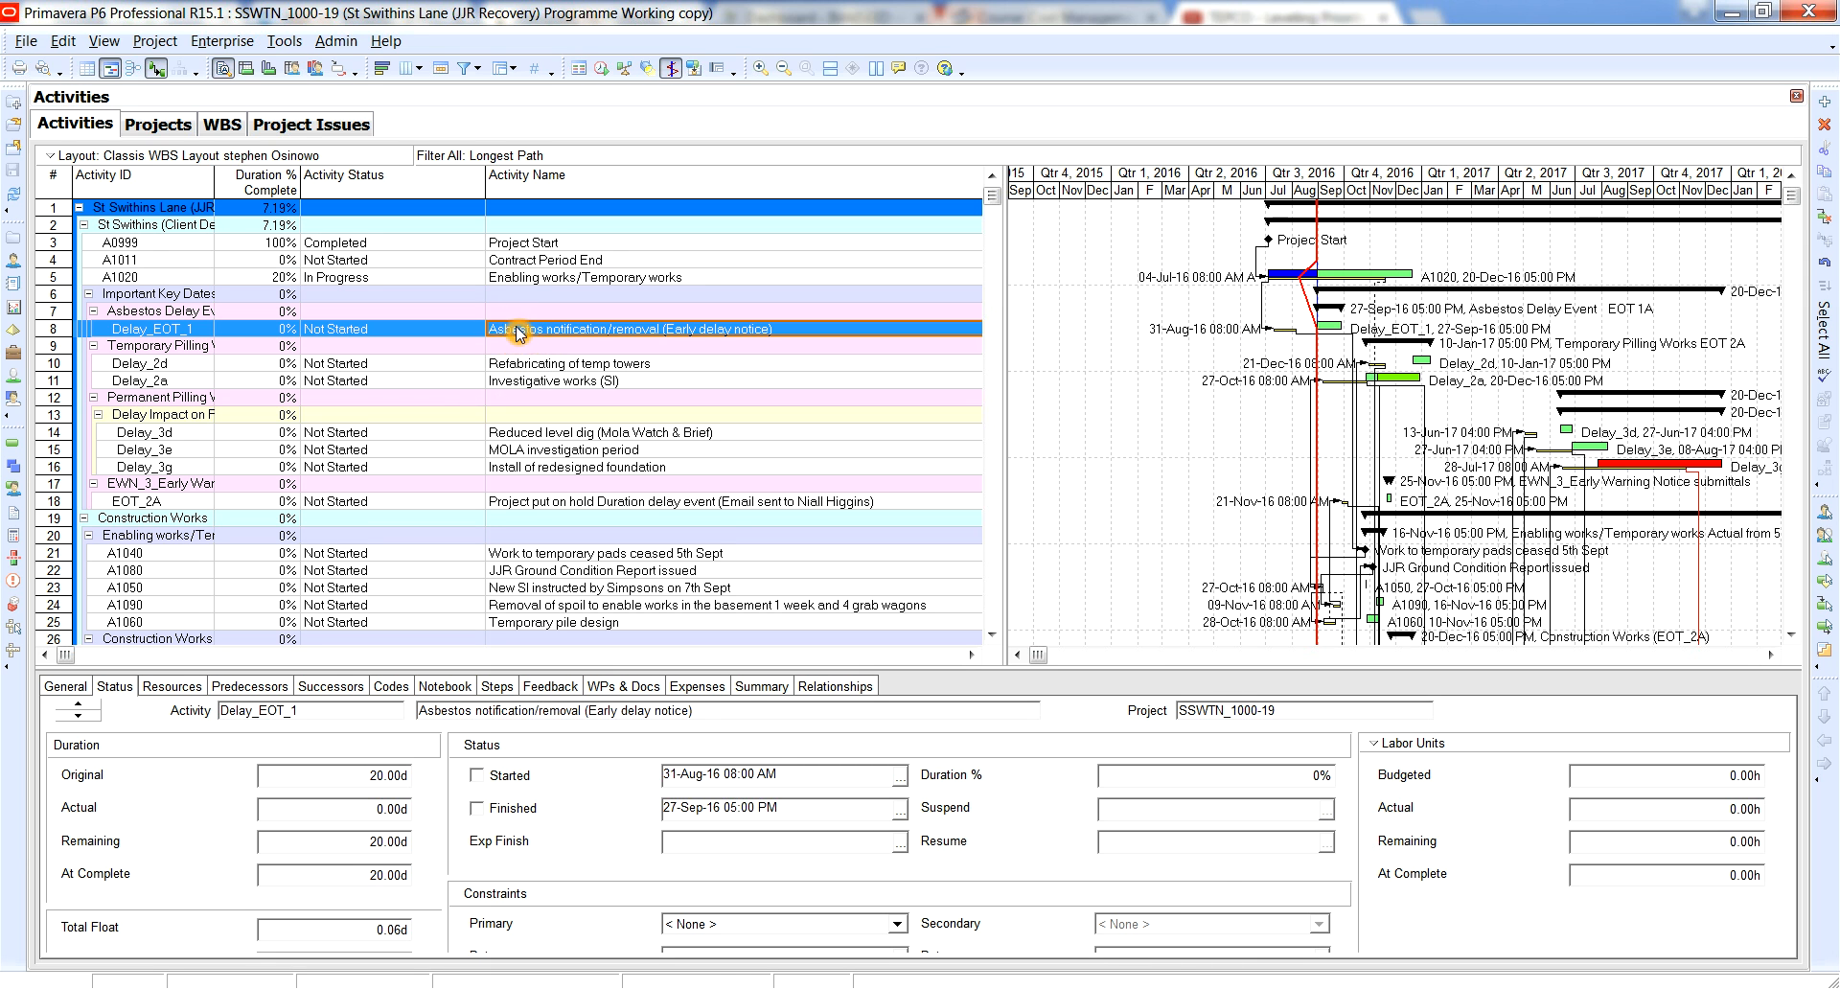
click(1276, 287)
click(1282, 330)
click(1337, 329)
click(1342, 333)
click(1308, 331)
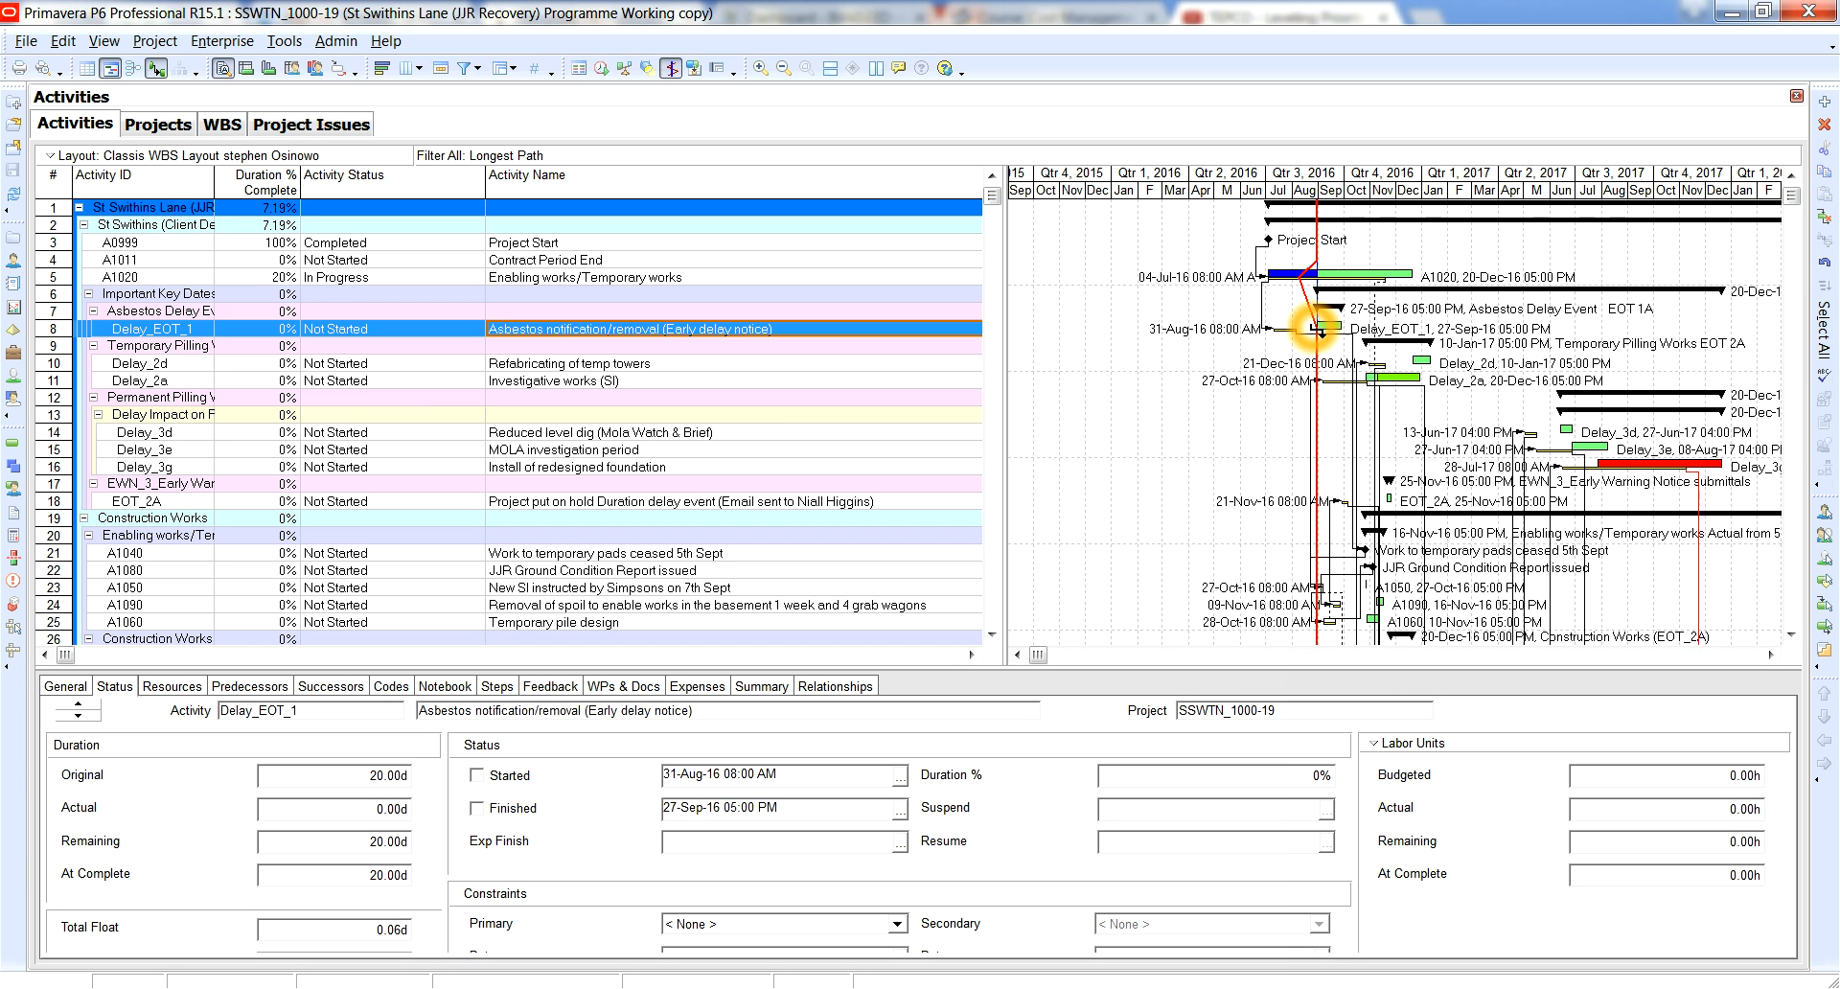
click(1319, 331)
click(1323, 329)
click(1324, 331)
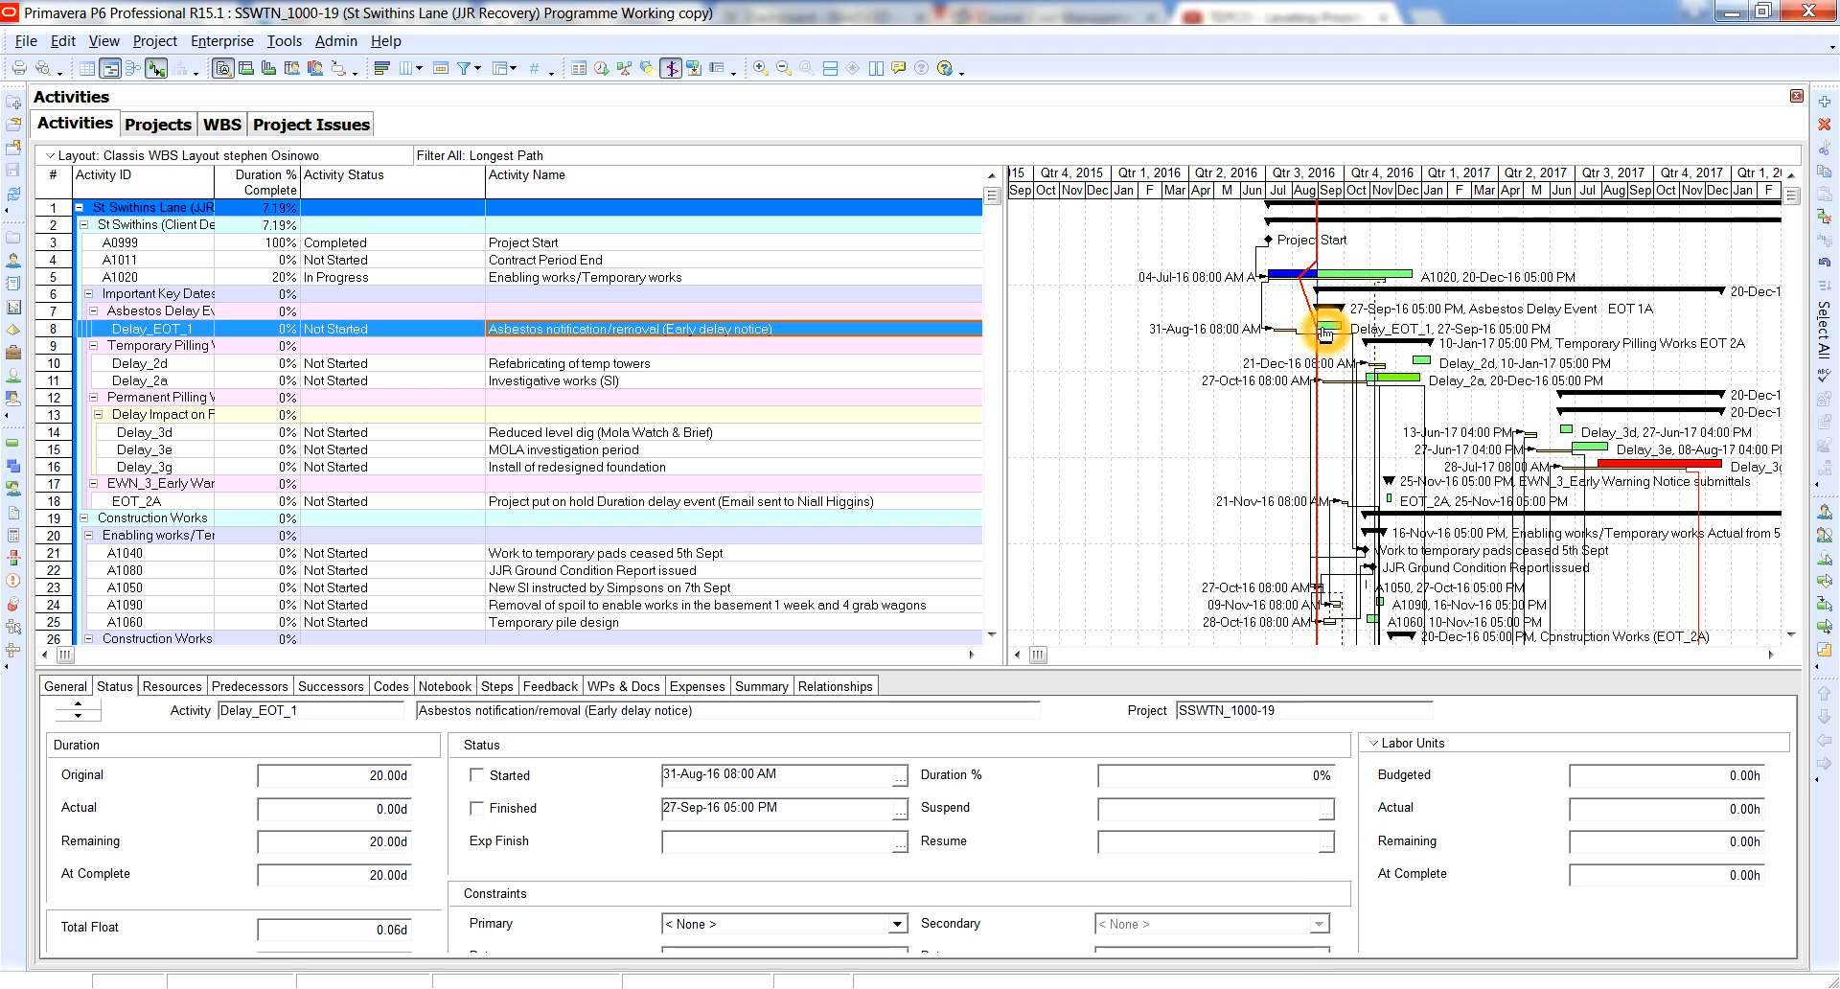
click(1319, 327)
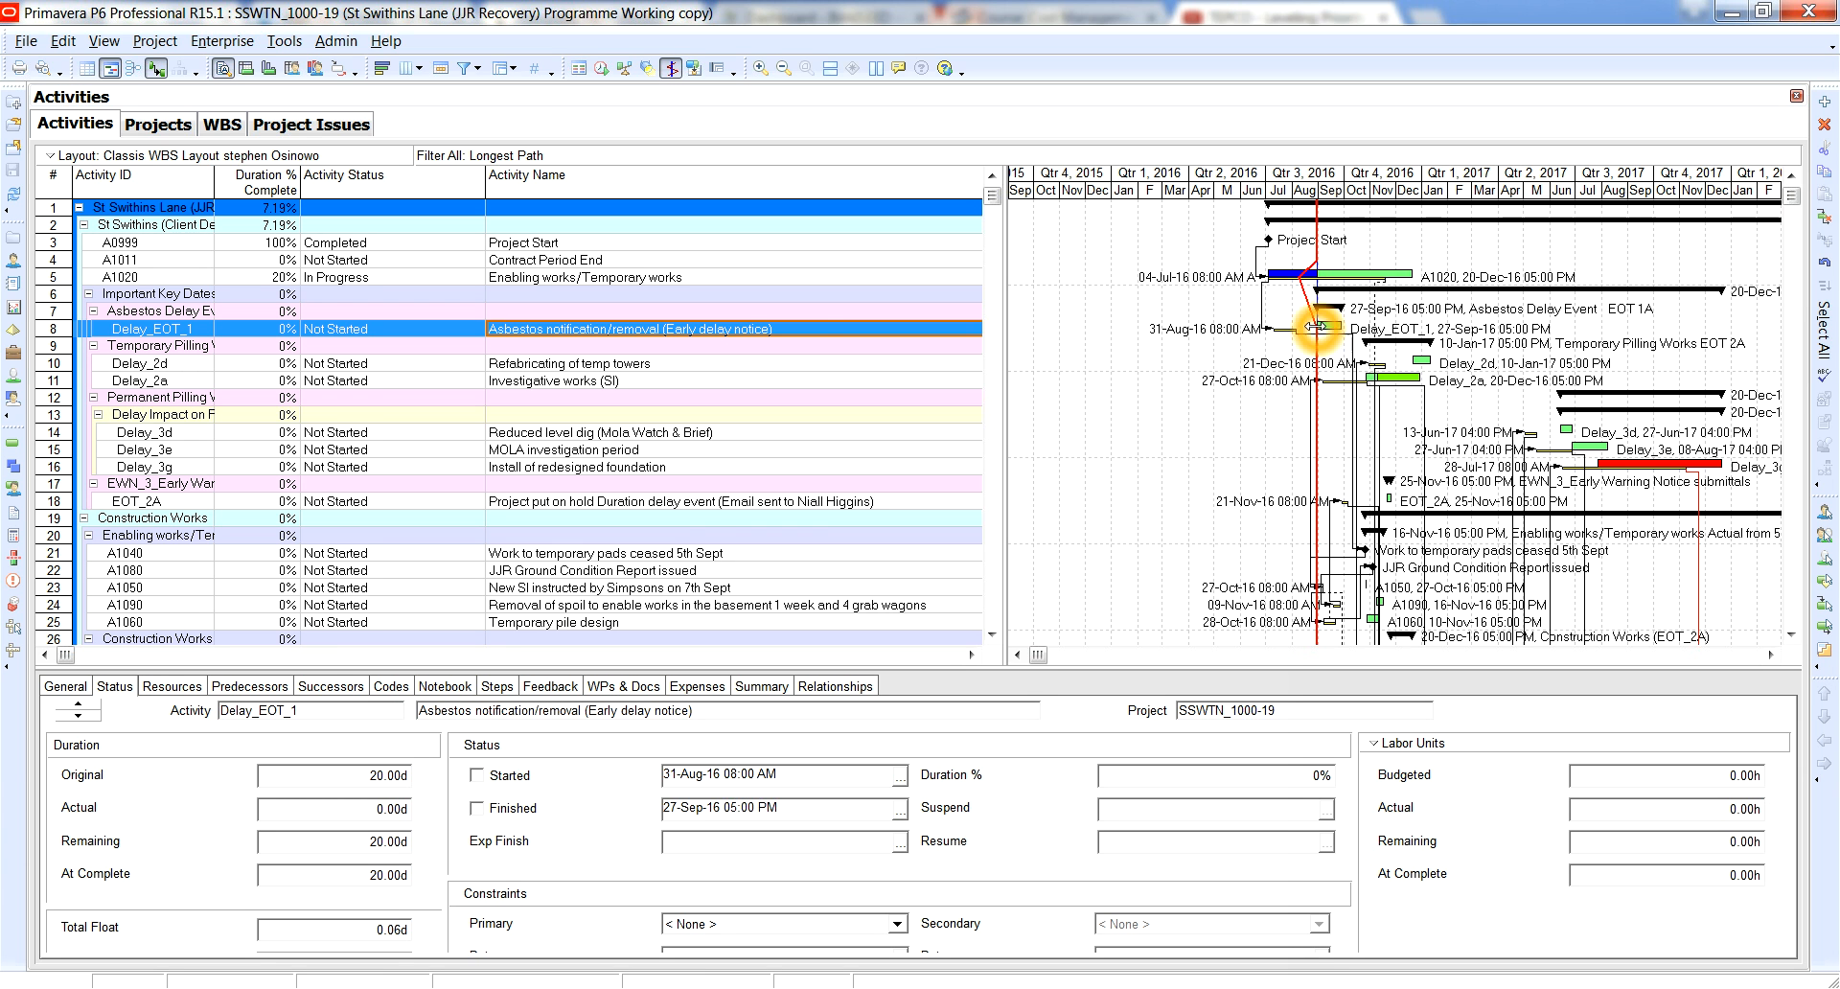
Compare the start of the Delay_EOT_1 bar with the completed part of the A1020 bar along the progress line.
click(1298, 327)
click(1303, 327)
click(1316, 327)
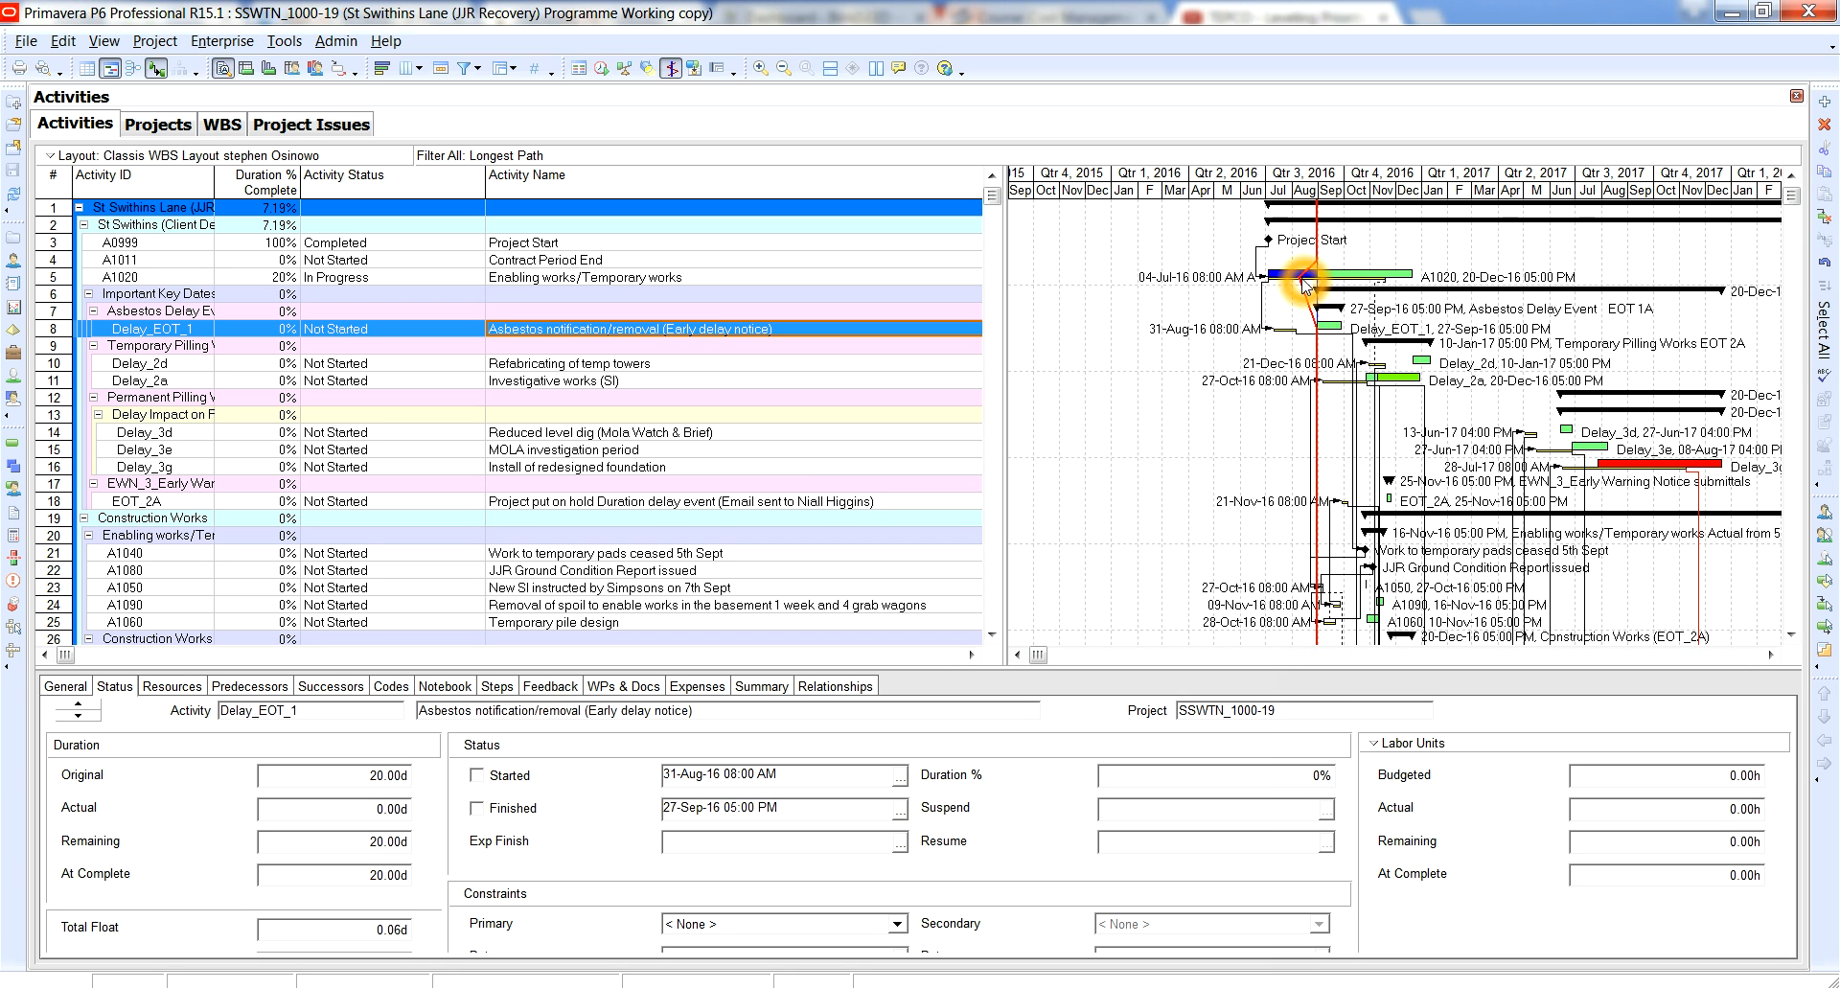
click(1317, 328)
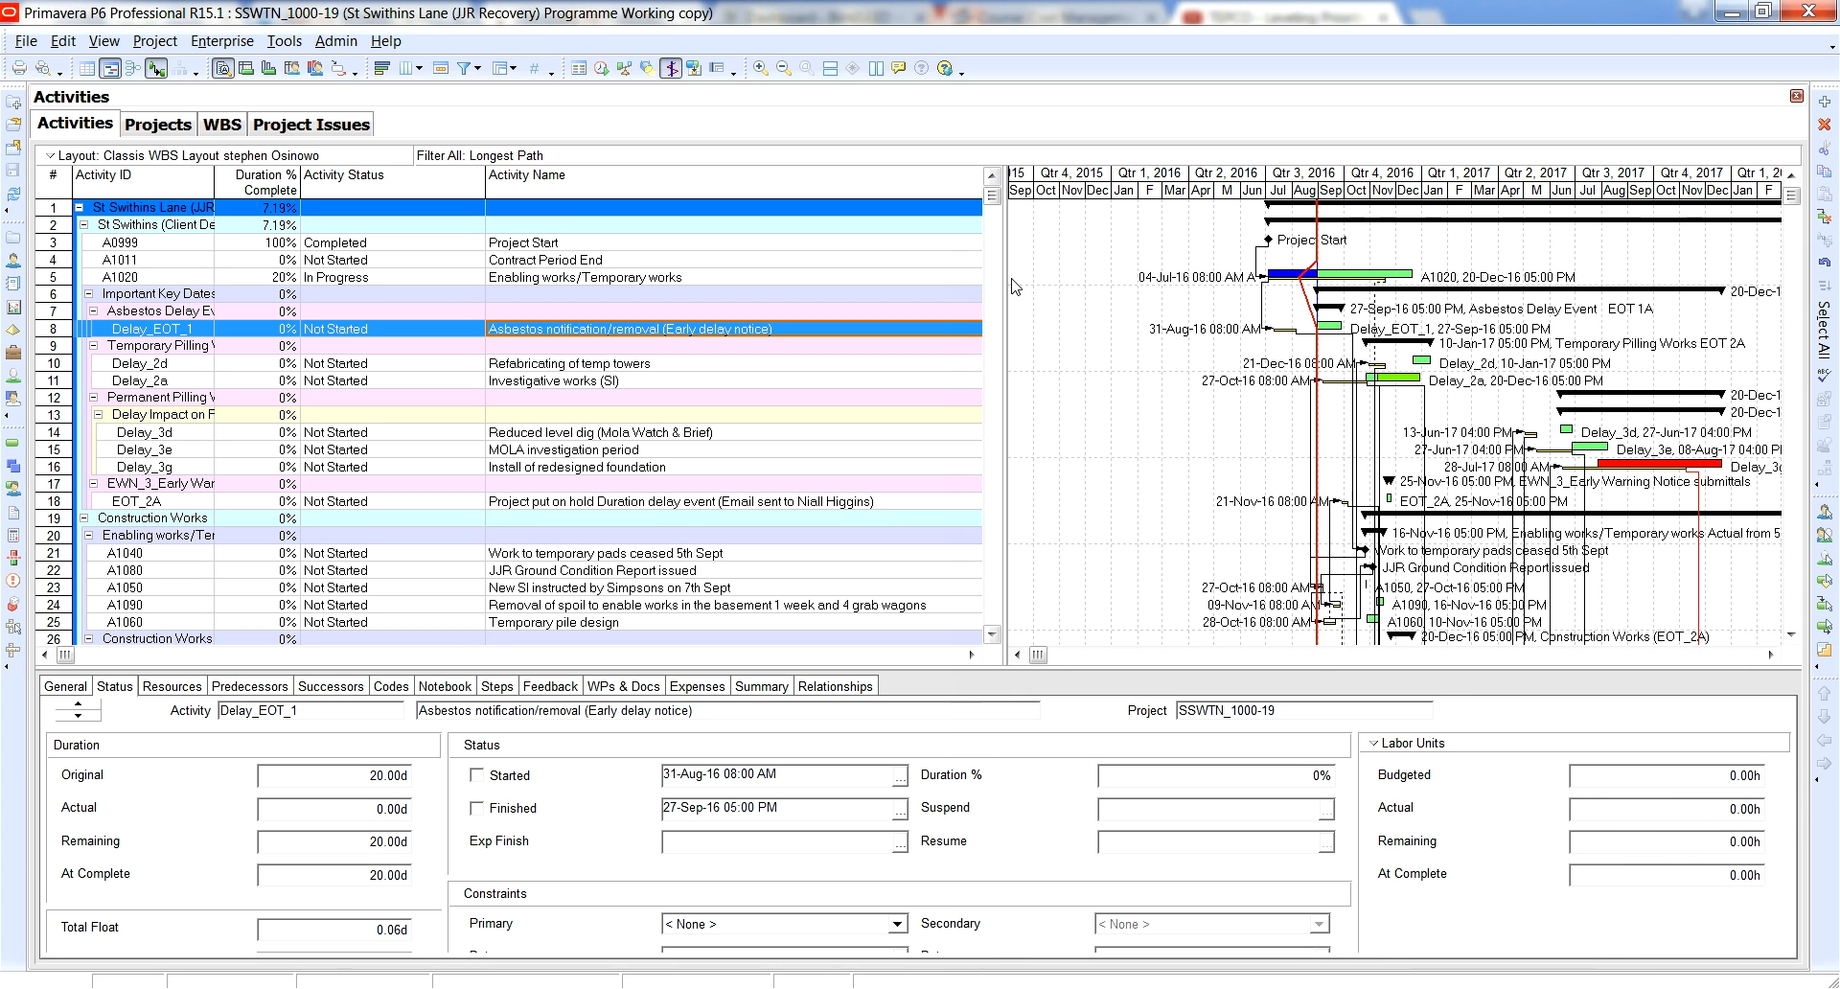
click(1006, 284)
Mark the Asbestos notification/removal activity (Delay_EOT_1) as started.
drag(1432, 290, 1198, 322)
click(277, 360)
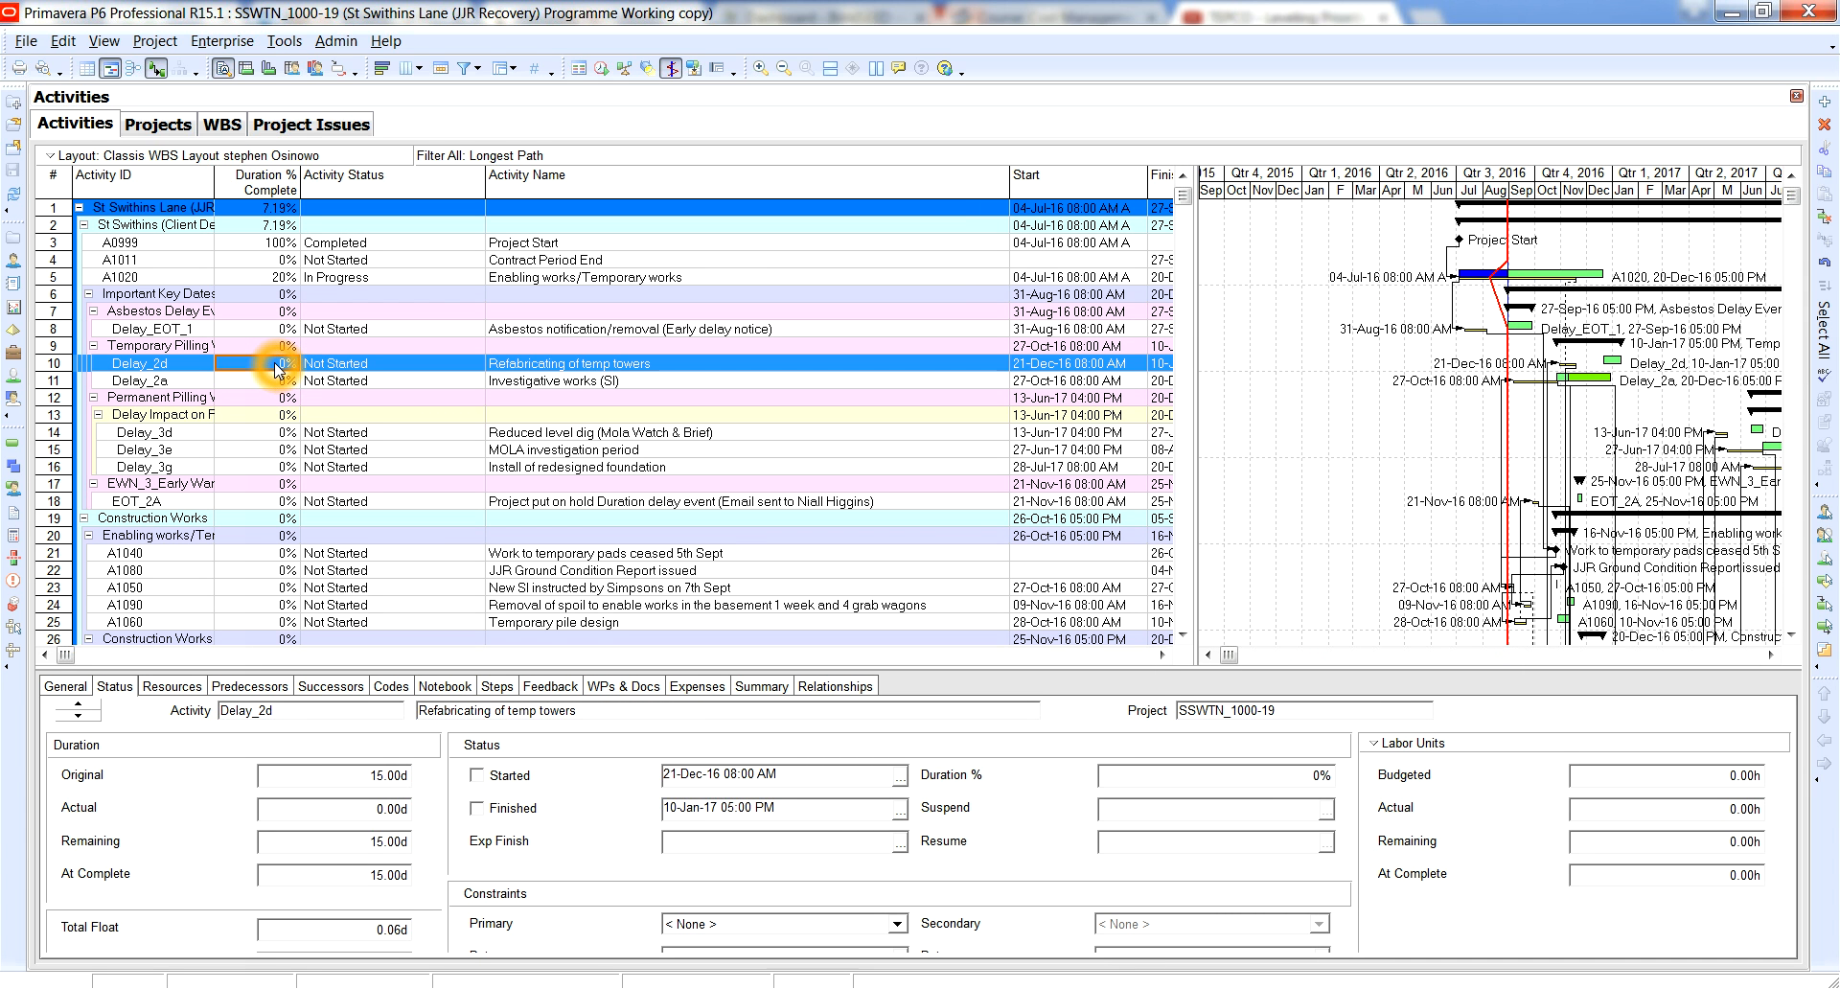
click(275, 333)
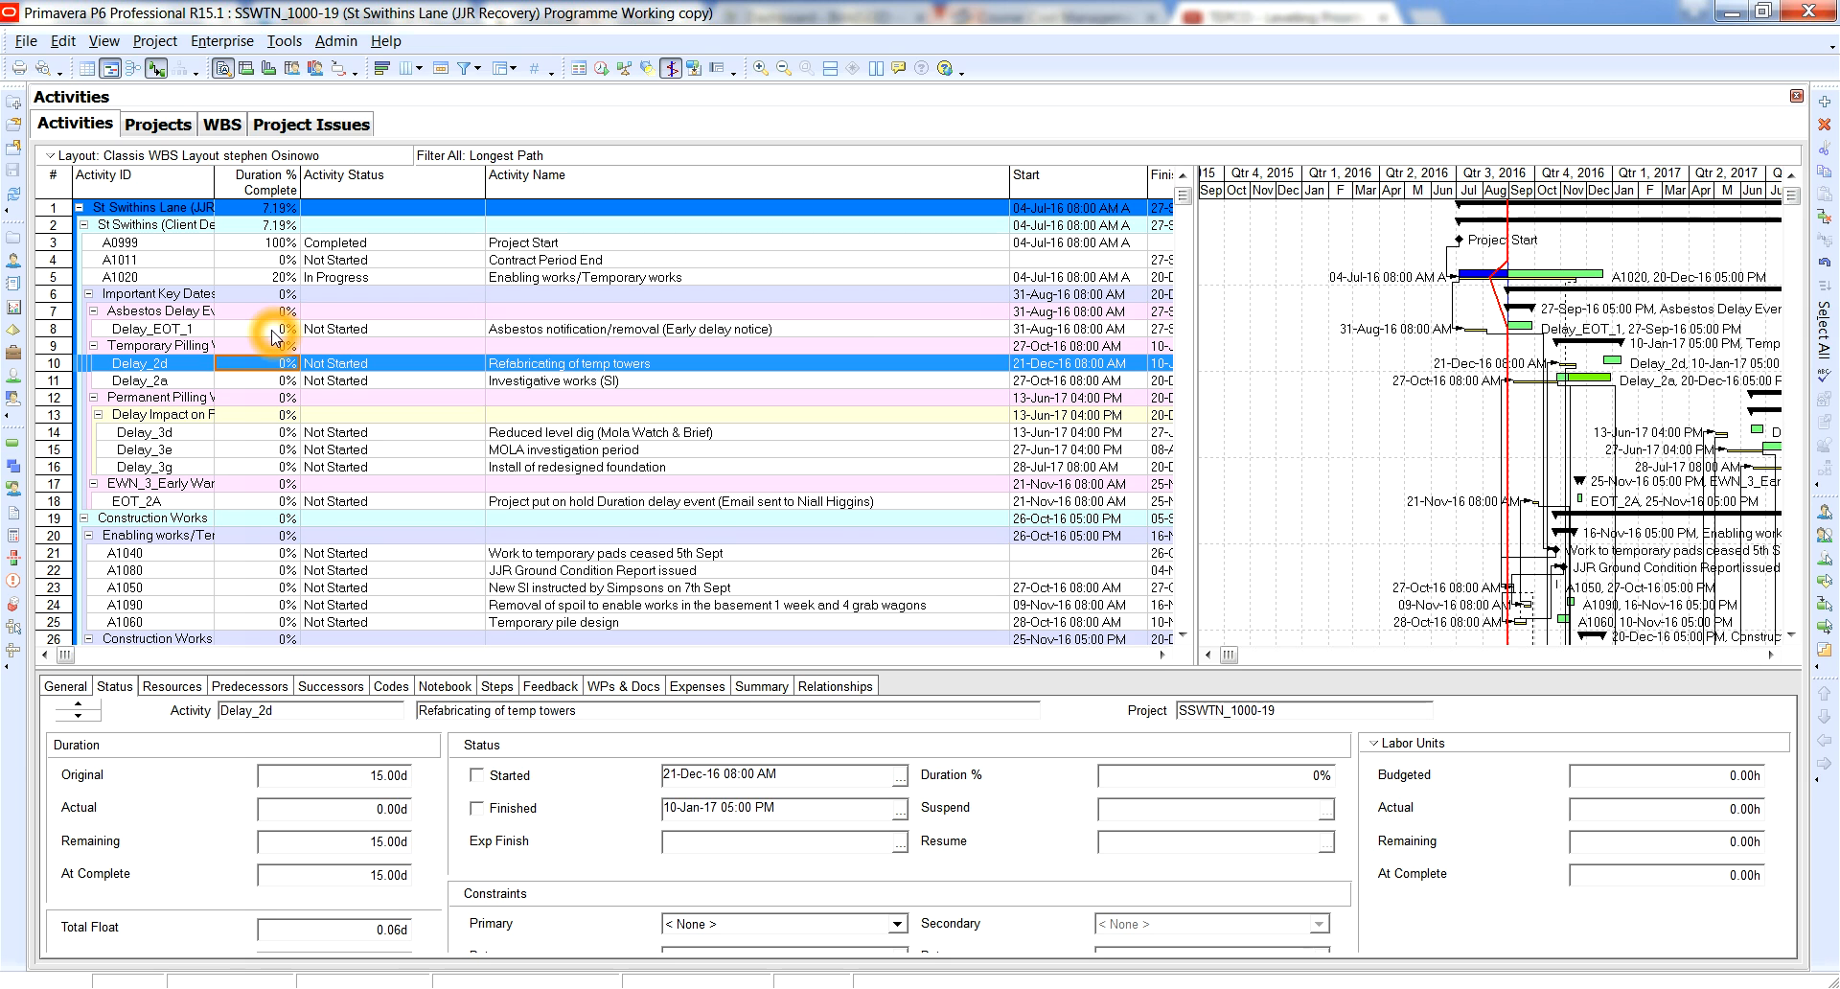
click(268, 332)
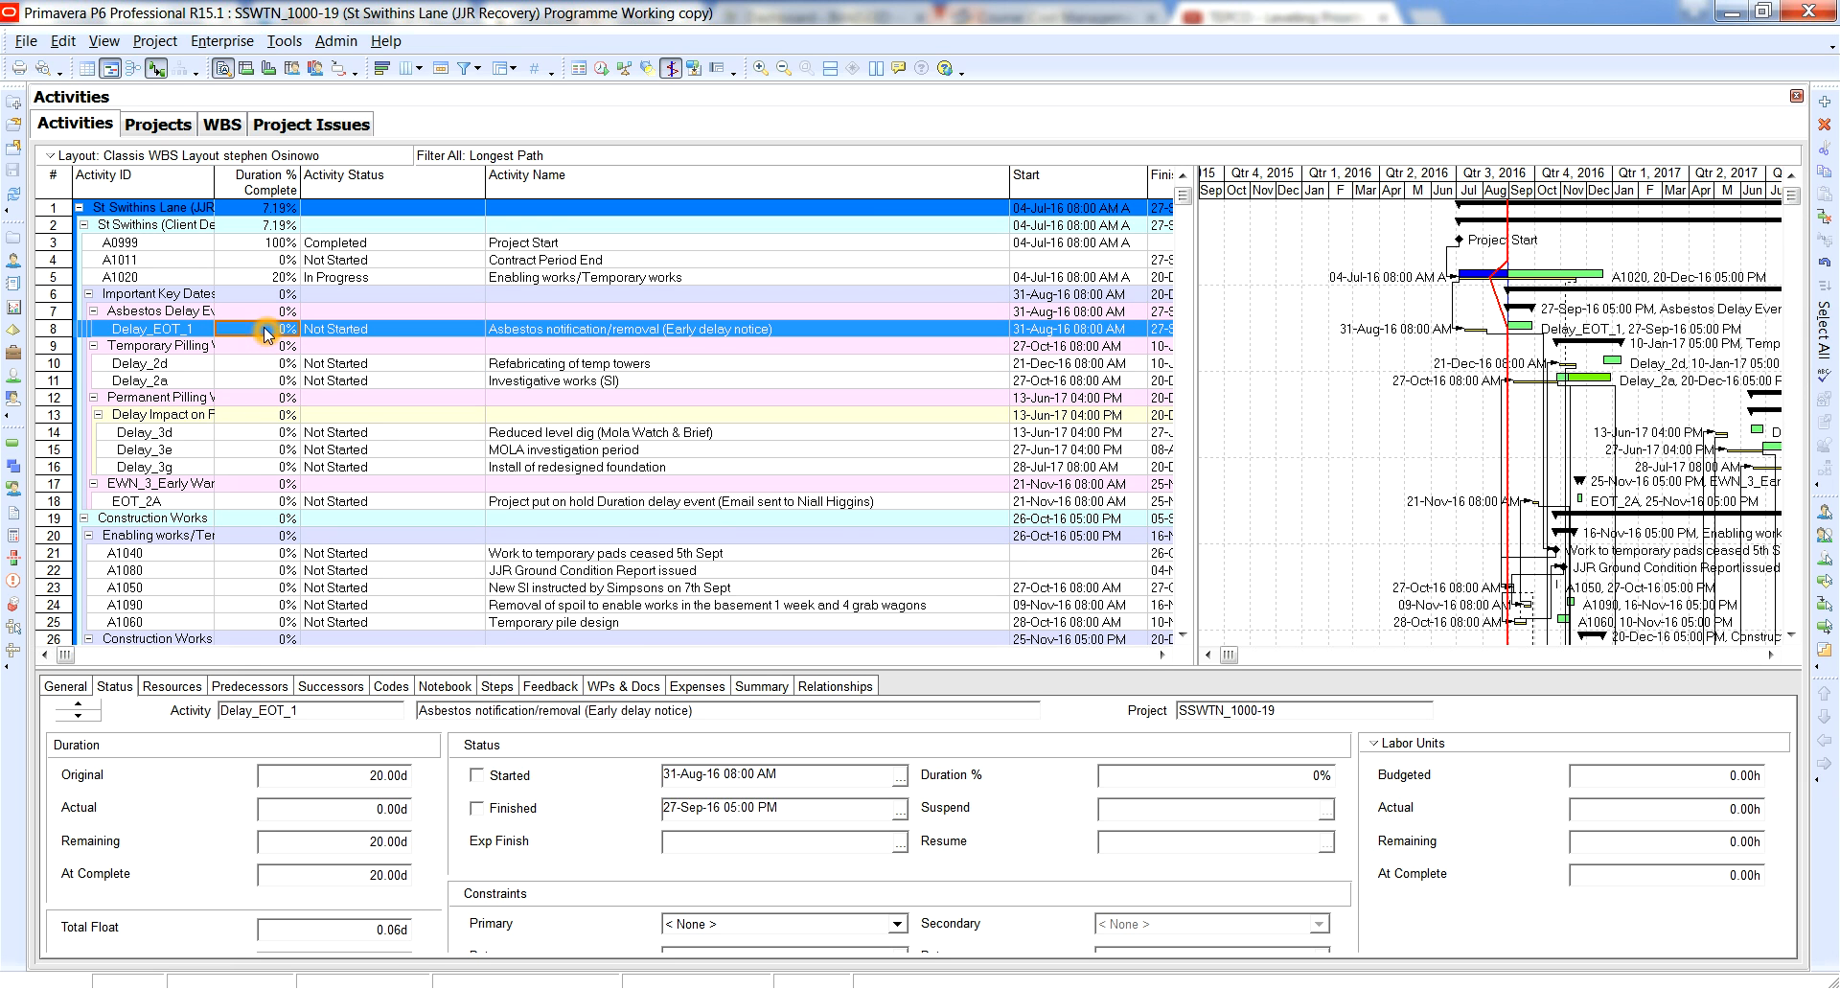
click(479, 777)
click(478, 777)
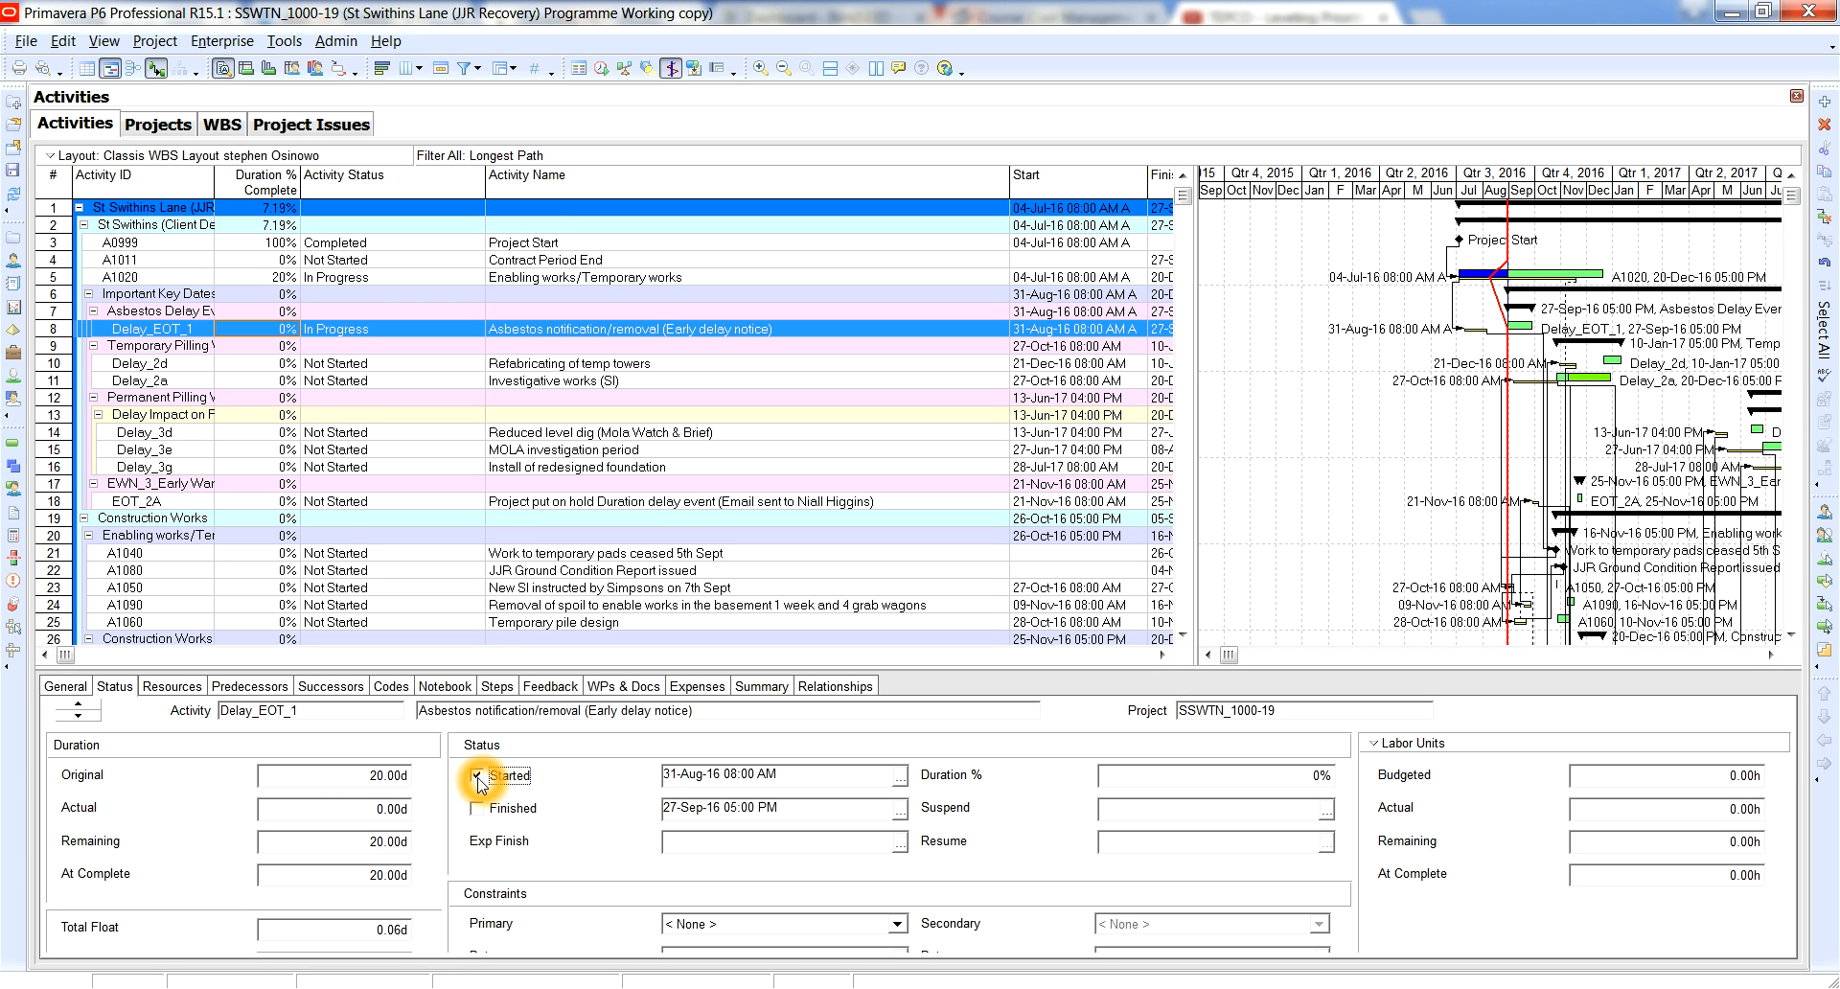
Try to enter a Duration % Complete for Delay_EOT_1 and reschedule the project with the 31-Aug-16 data date.
click(269, 324)
click(267, 323)
click(217, 327)
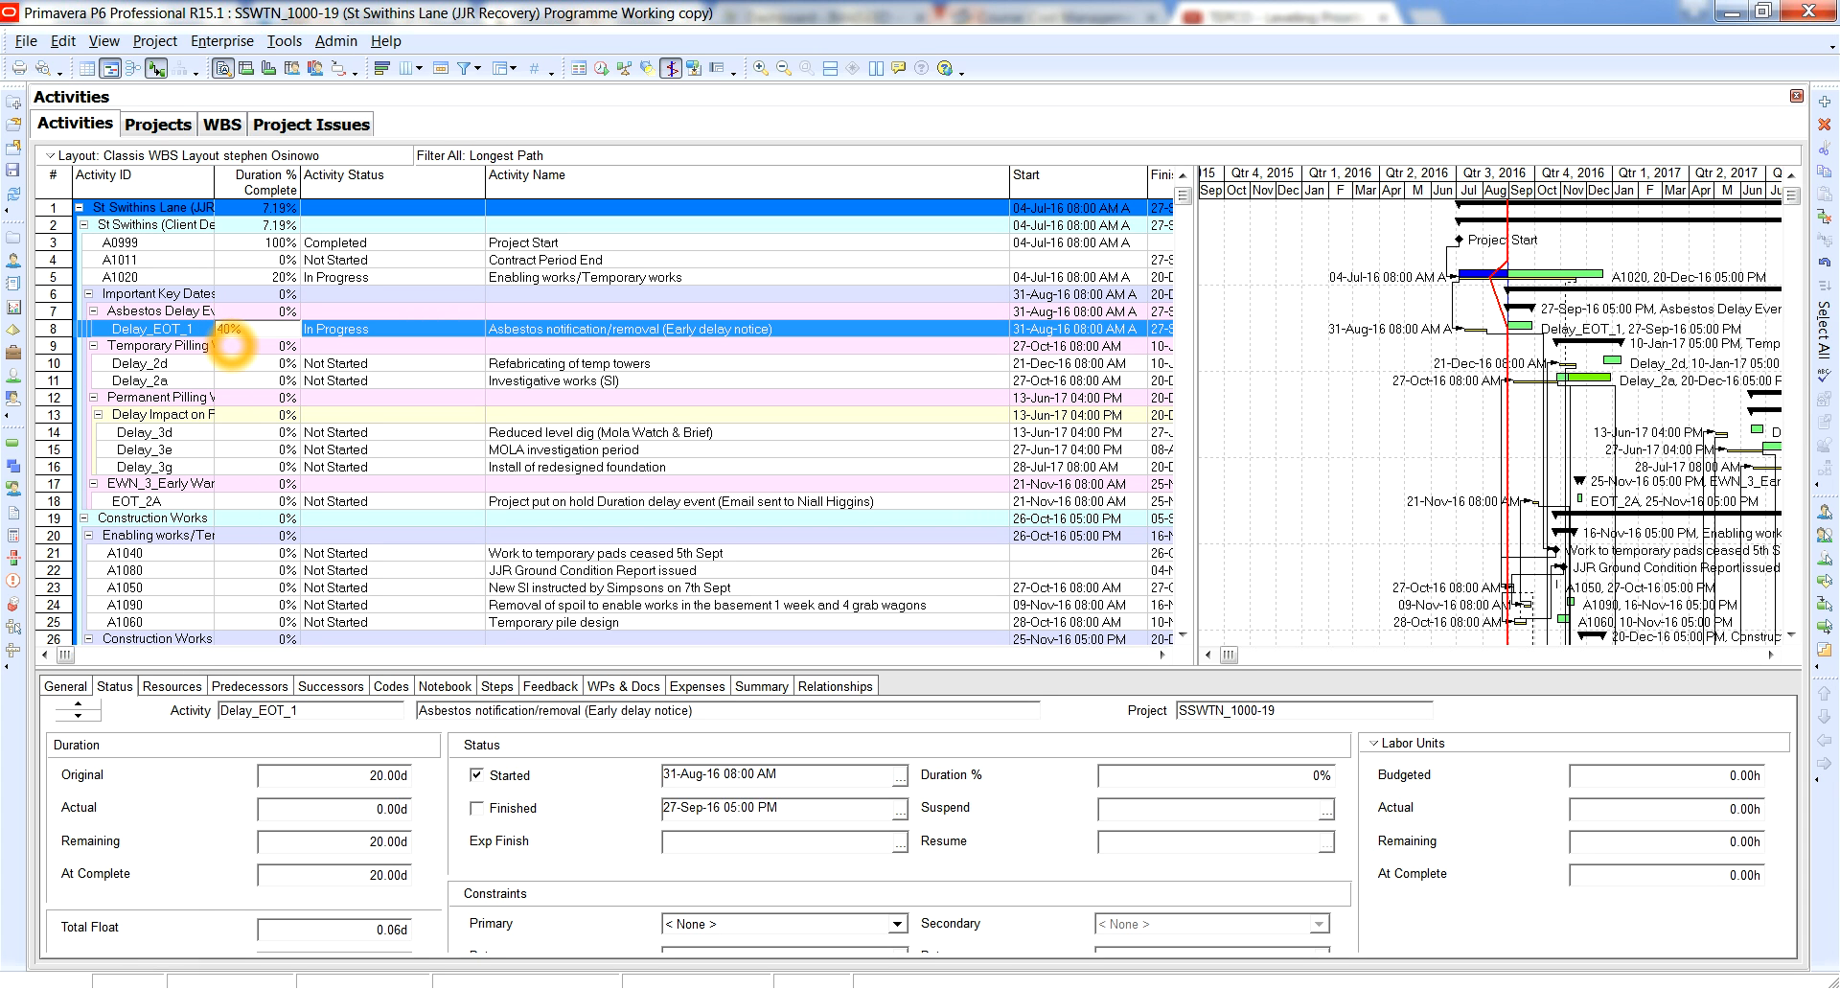
key(F9)
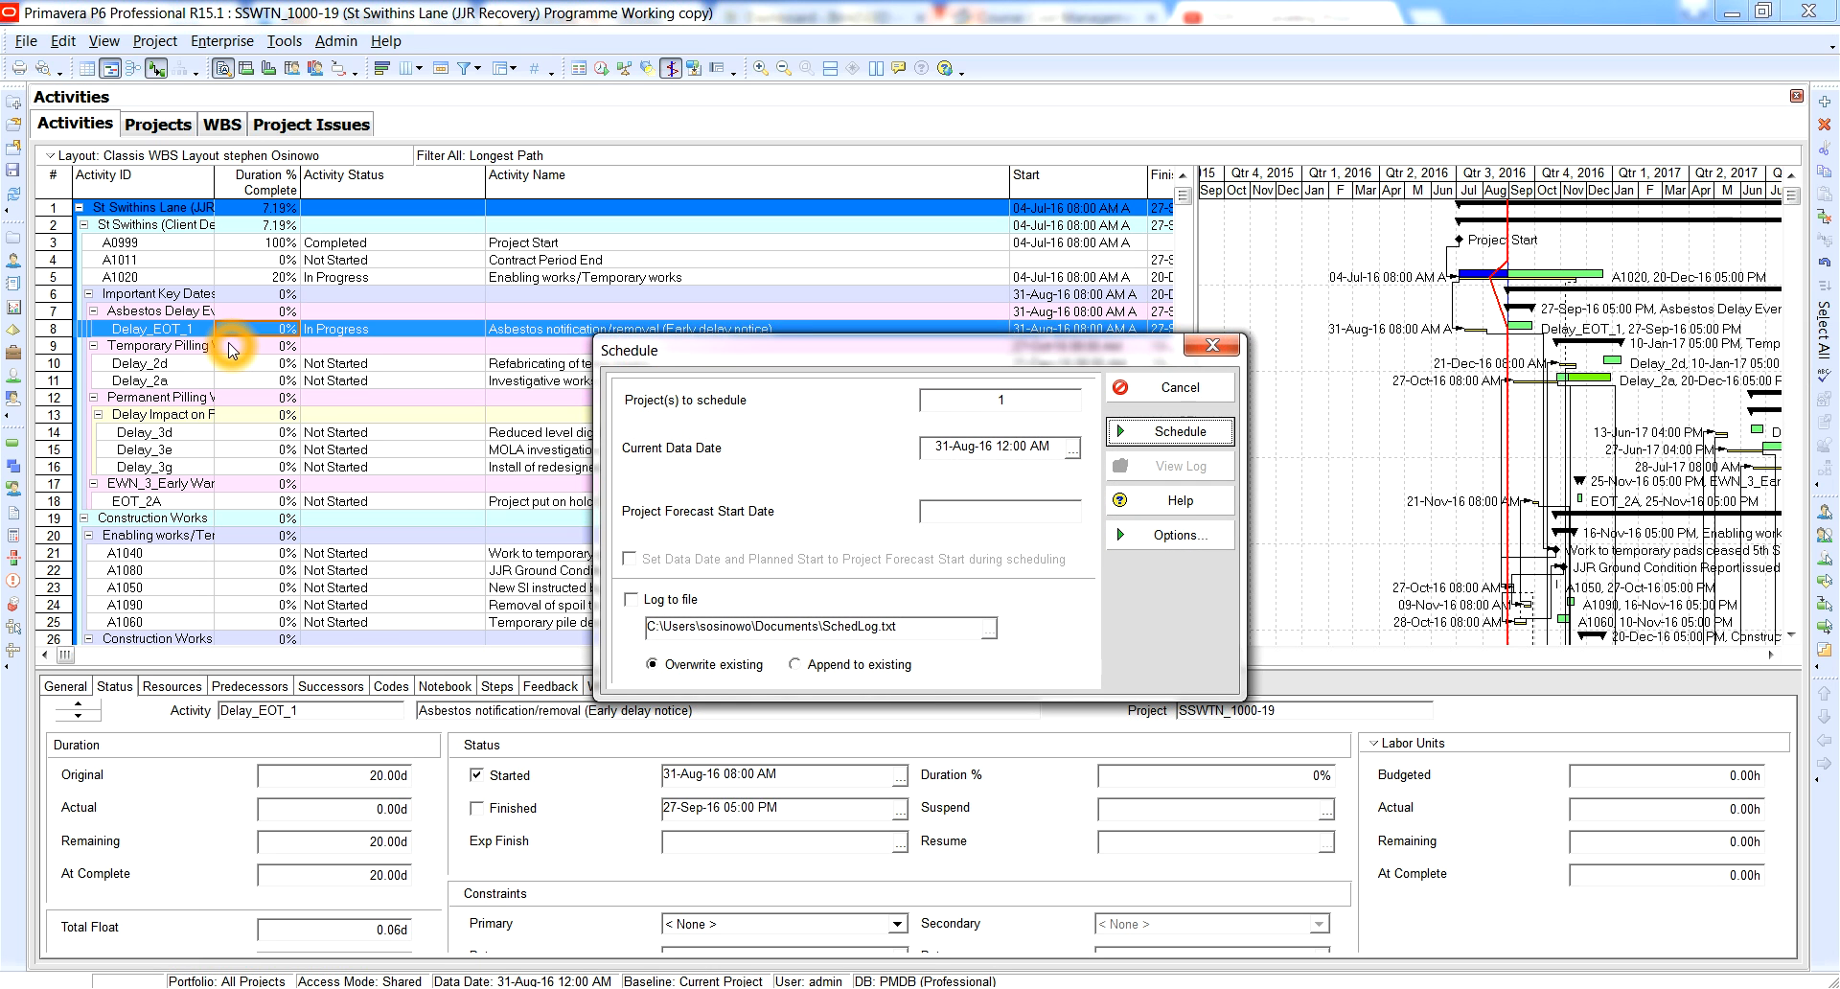
key(Return)
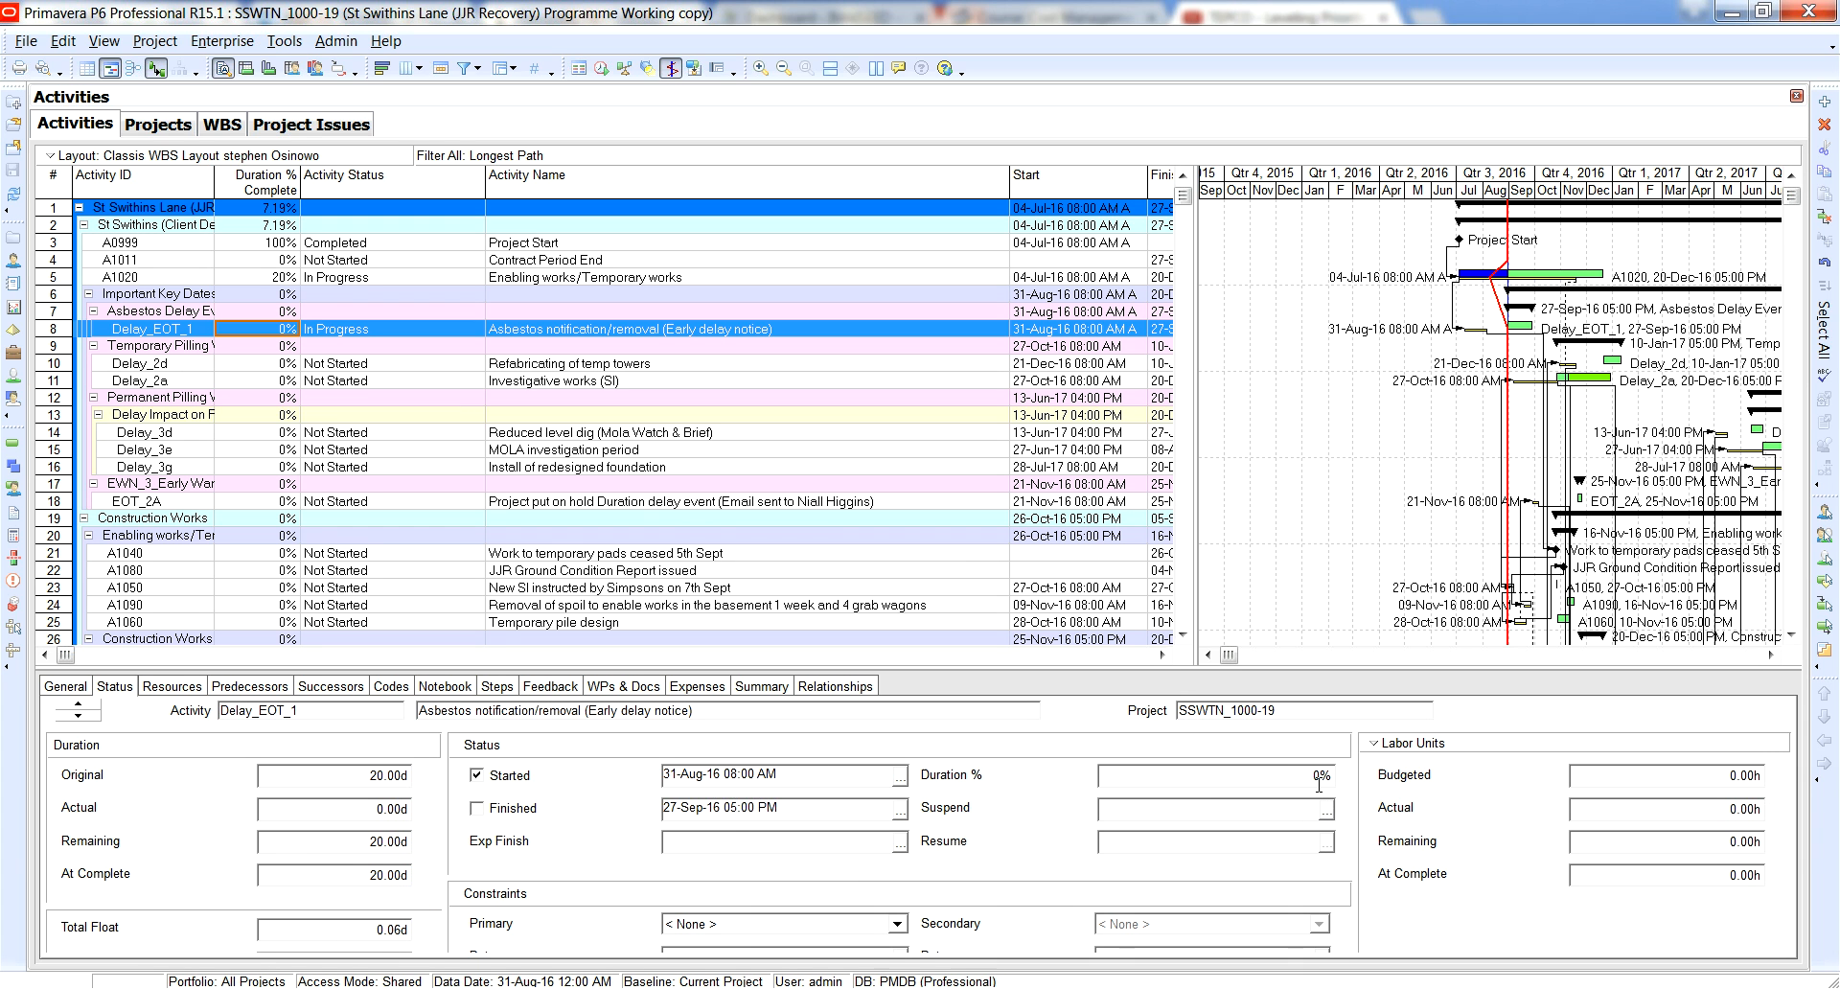
Set the Duration % Complete of Delay_EOT_1 to 20%.
click(274, 328)
drag(274, 327, 219, 328)
click(222, 328)
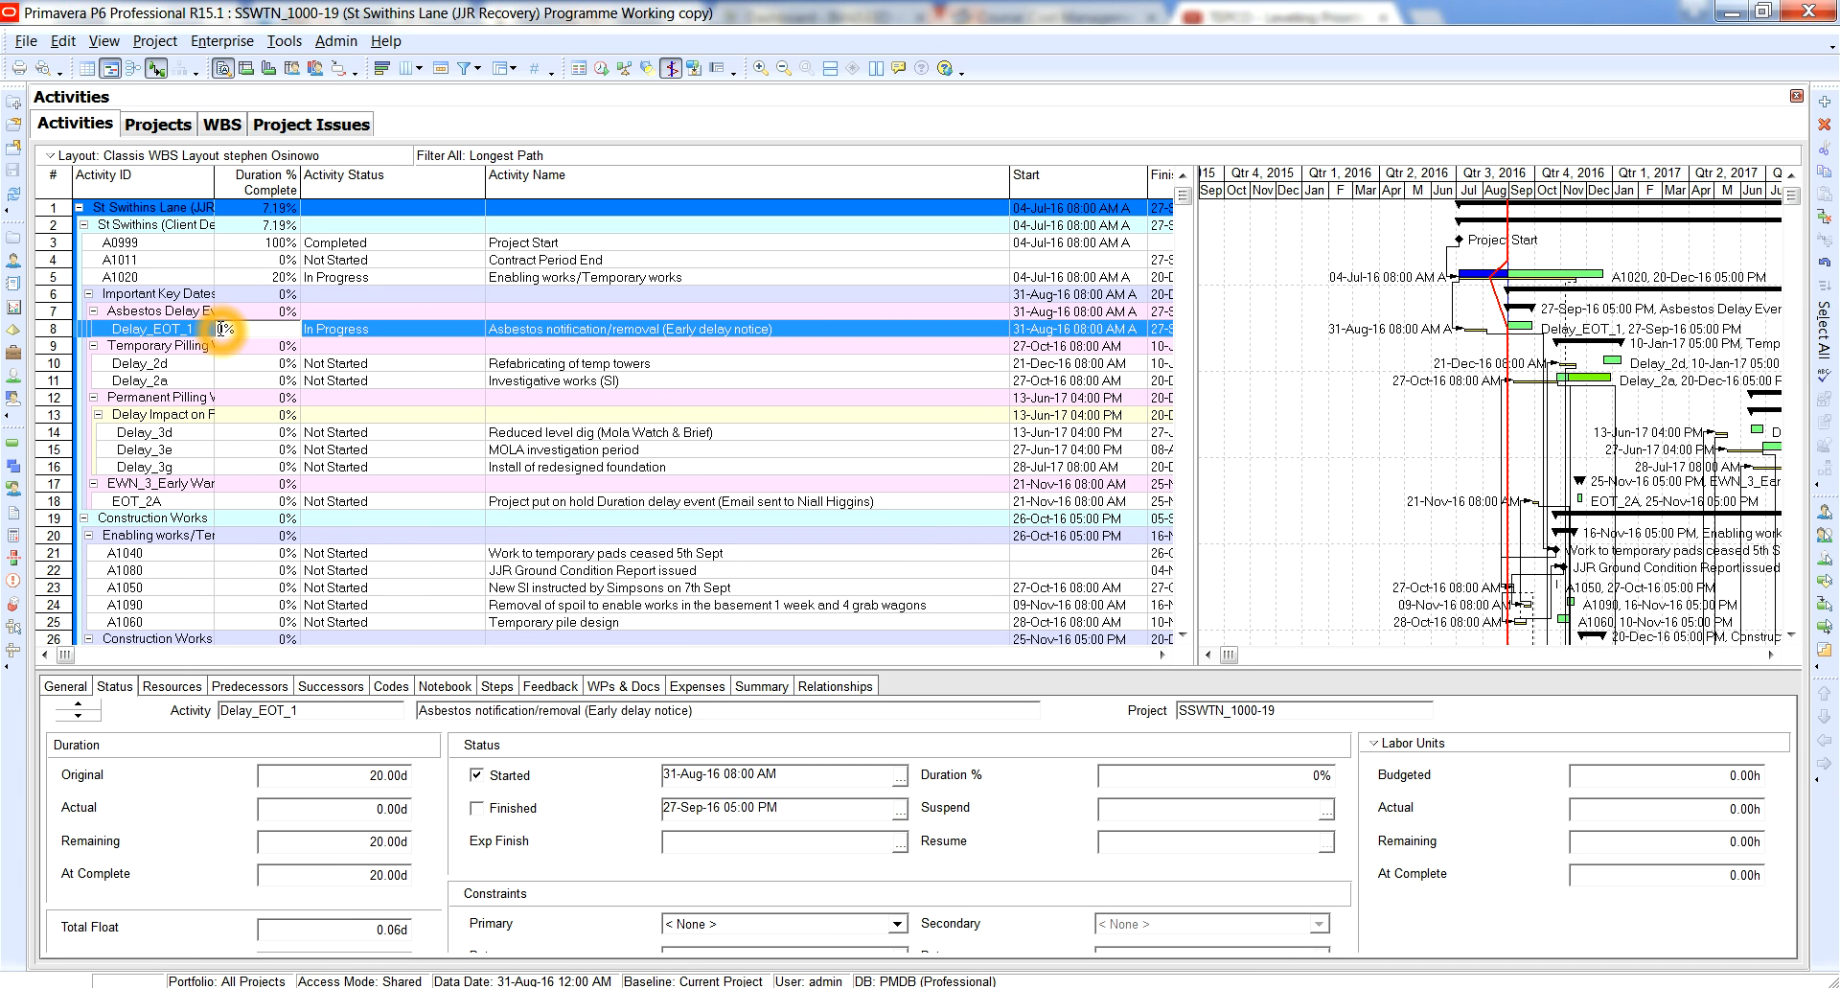
text(2)
key(Return)
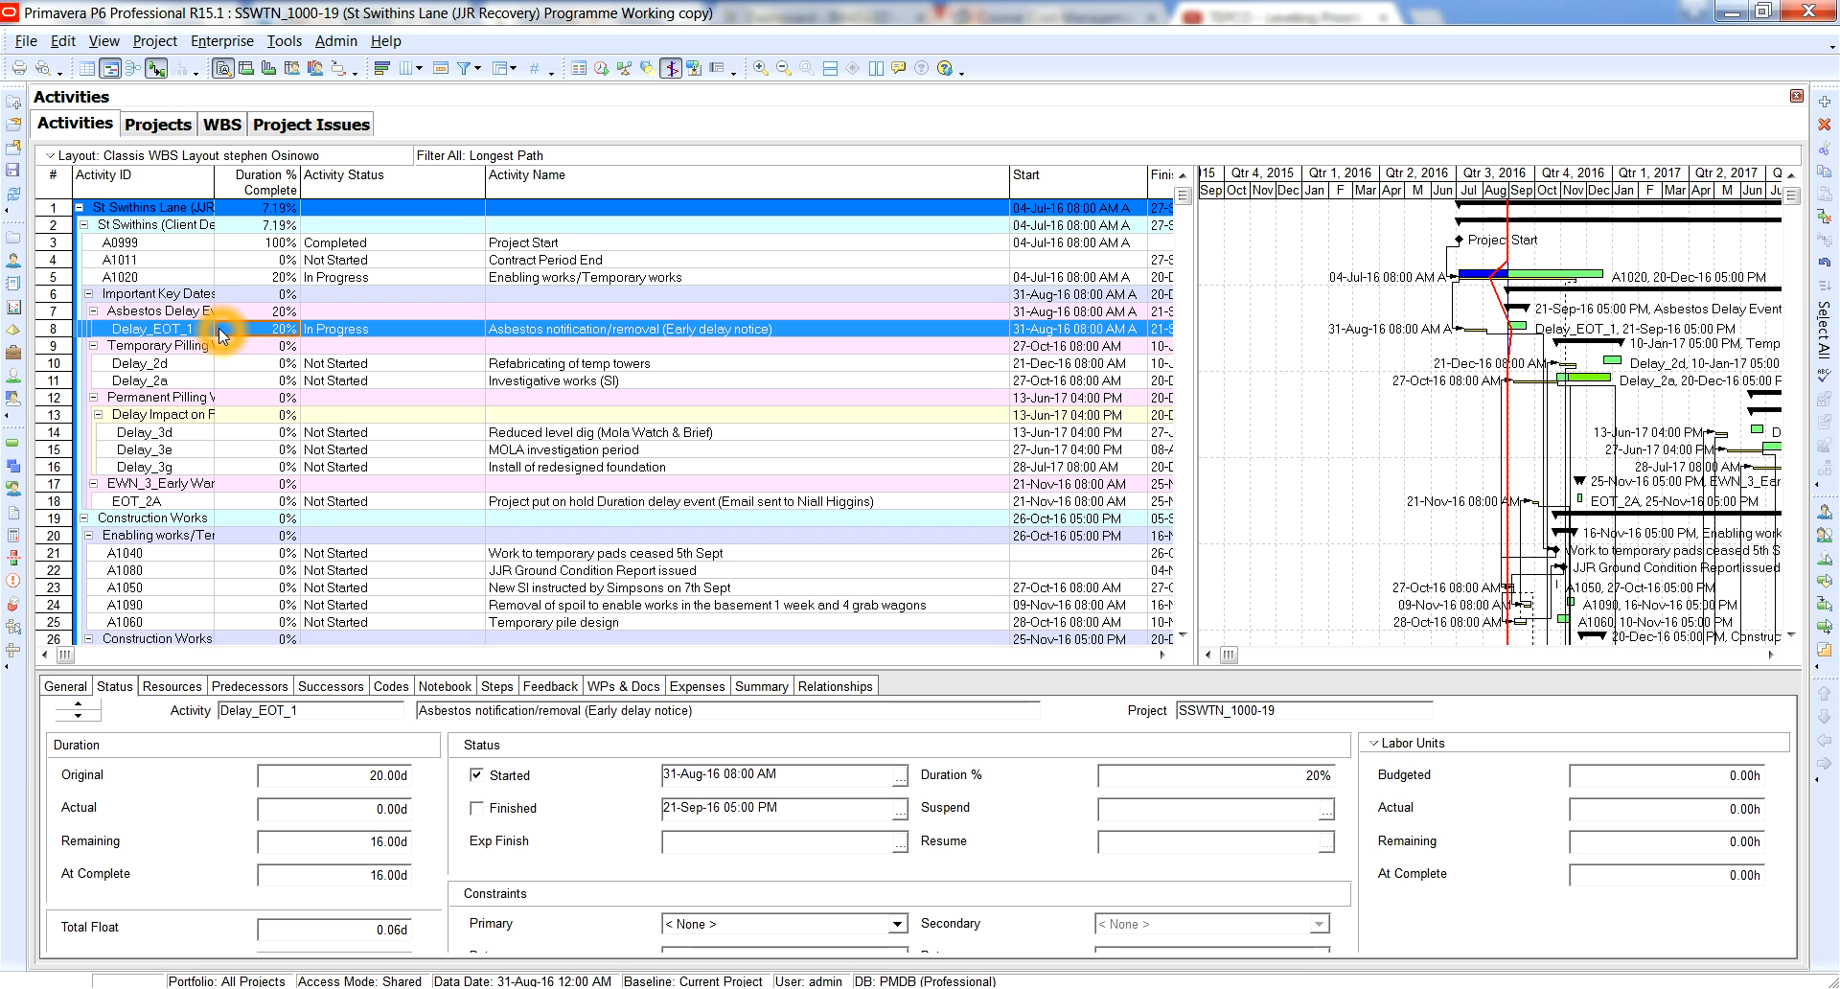
Check the Duration % and Remaining duration of Delay_EOT_1, and reschedule the project with the data date 31-Aug-16 12:00 AM.
click(279, 349)
click(1323, 771)
click(386, 848)
click(406, 847)
click(407, 844)
key(F9)
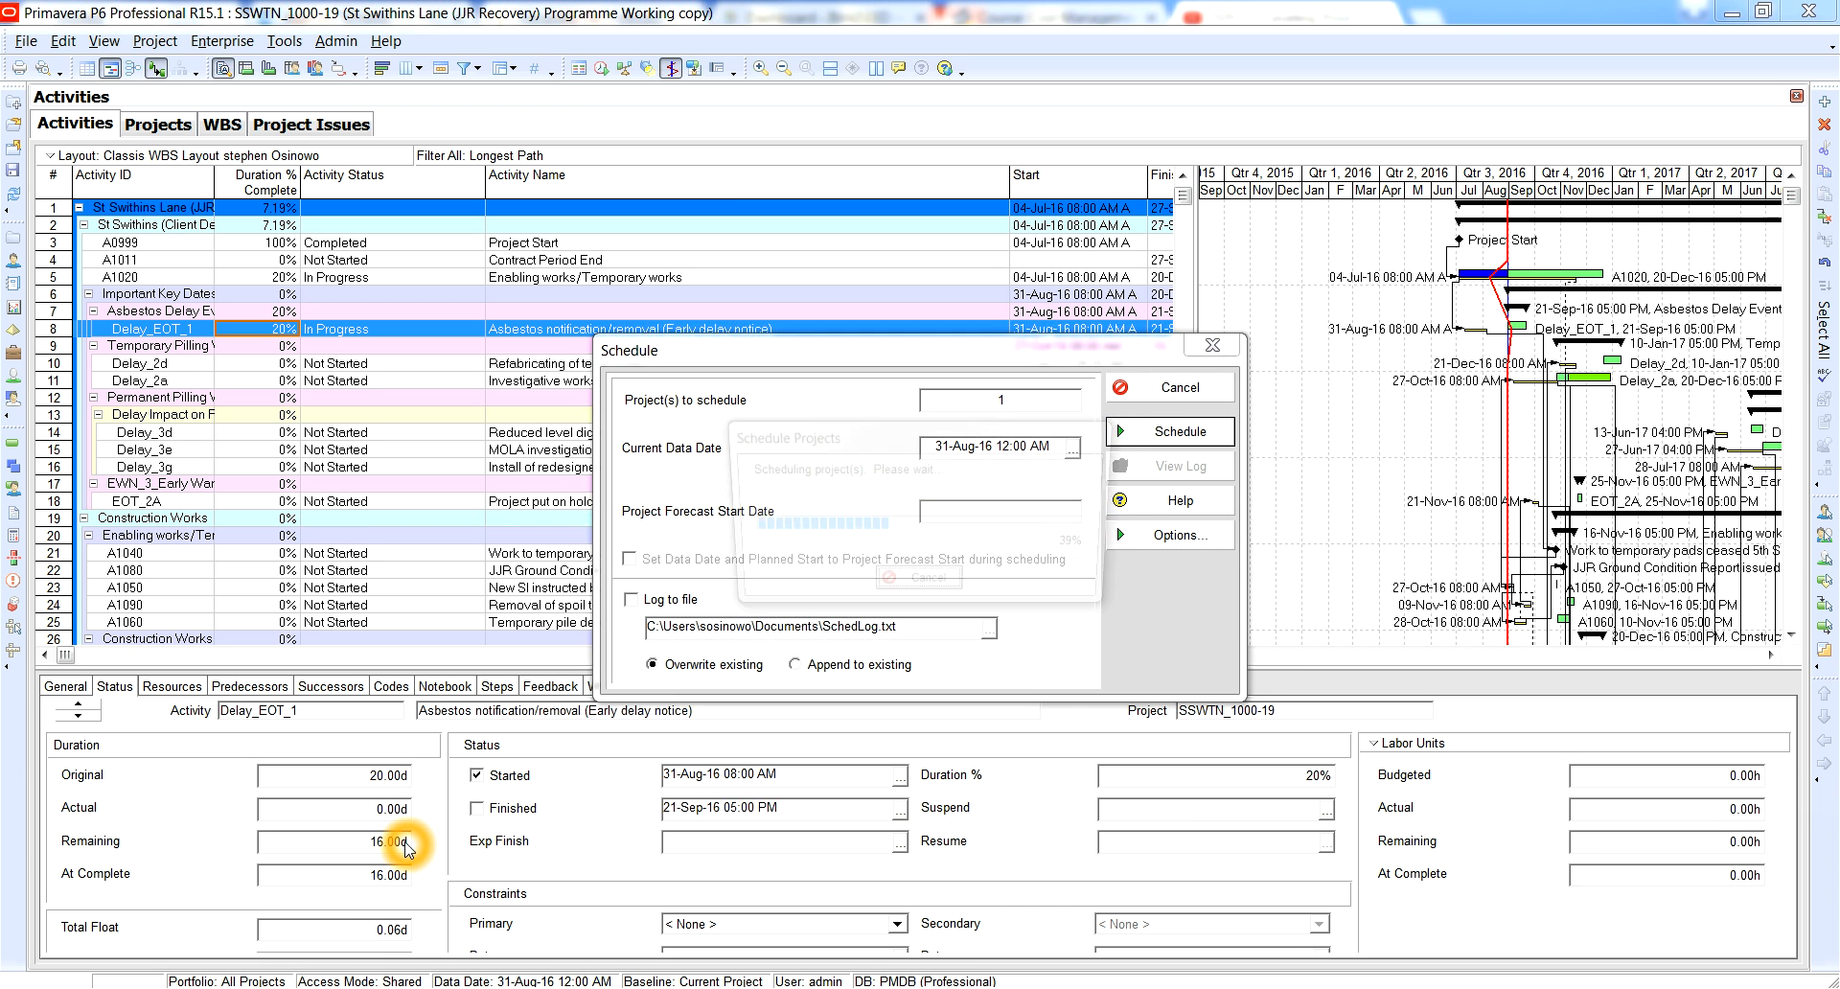
key(Return)
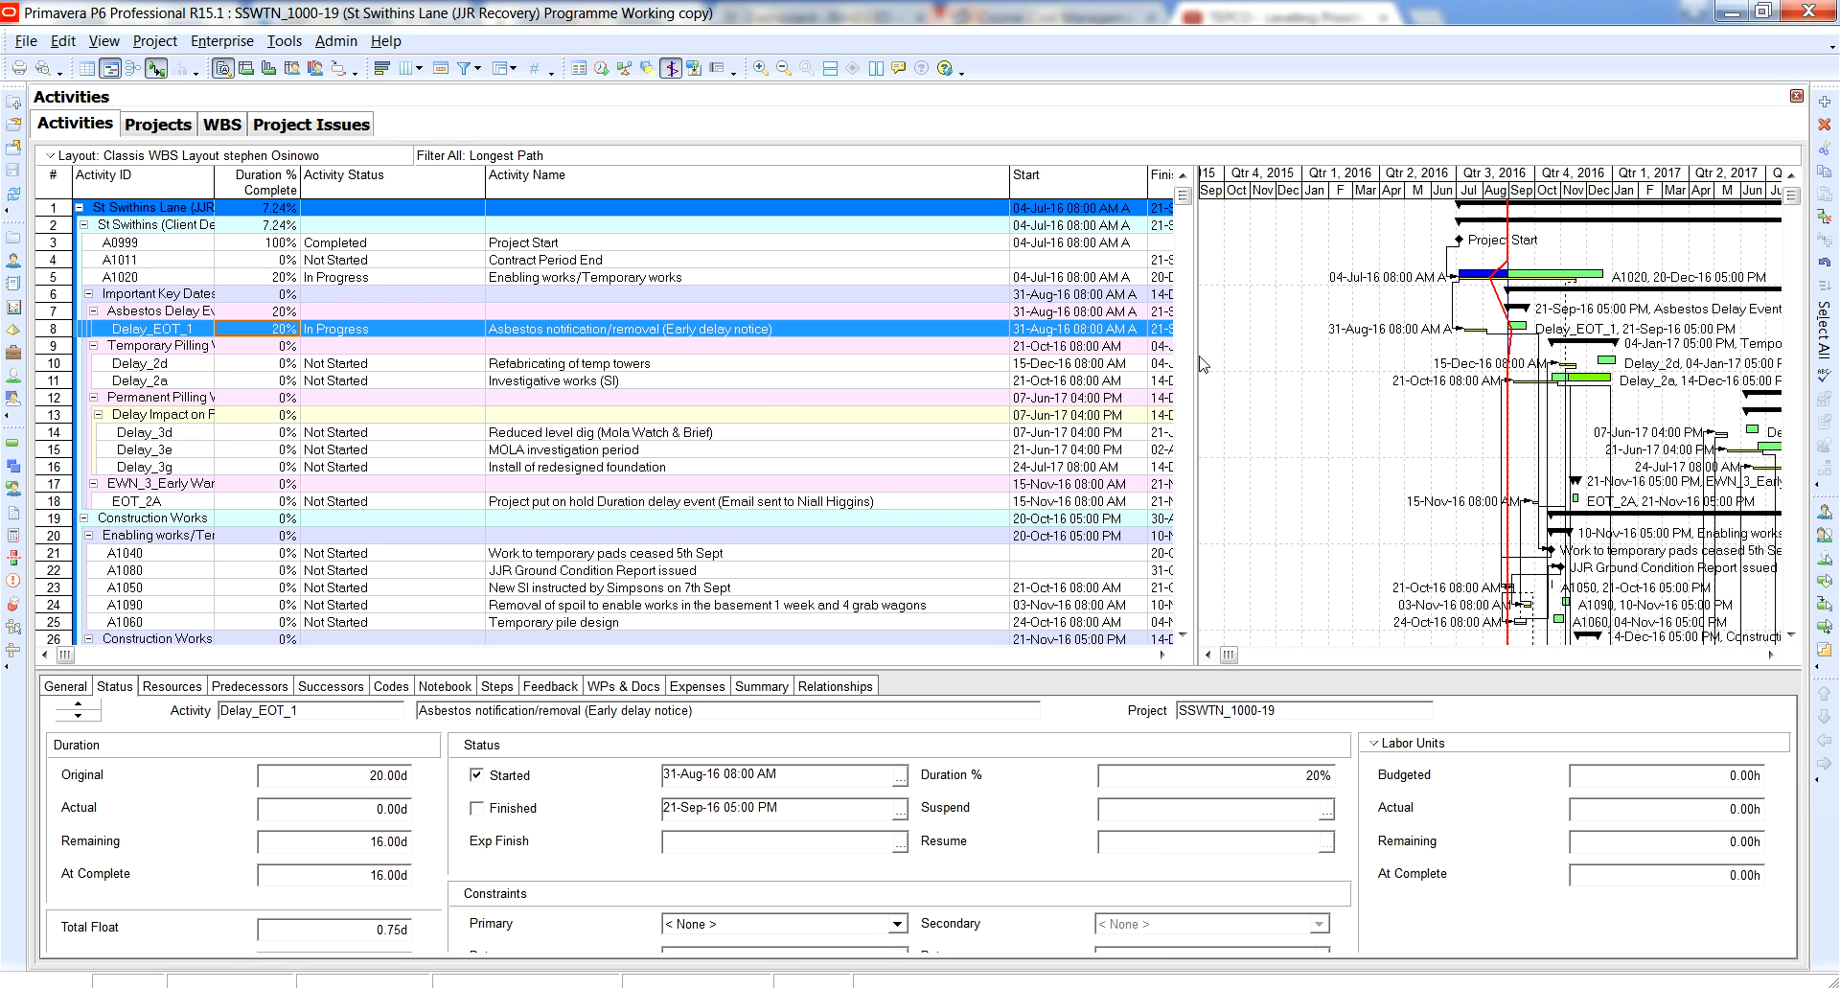
Examine the rescheduled Delay_EOT_1 bar against the progress line and check the activity's start date.
click(1510, 323)
click(1507, 299)
click(1525, 329)
click(1514, 345)
click(1054, 331)
click(1047, 333)
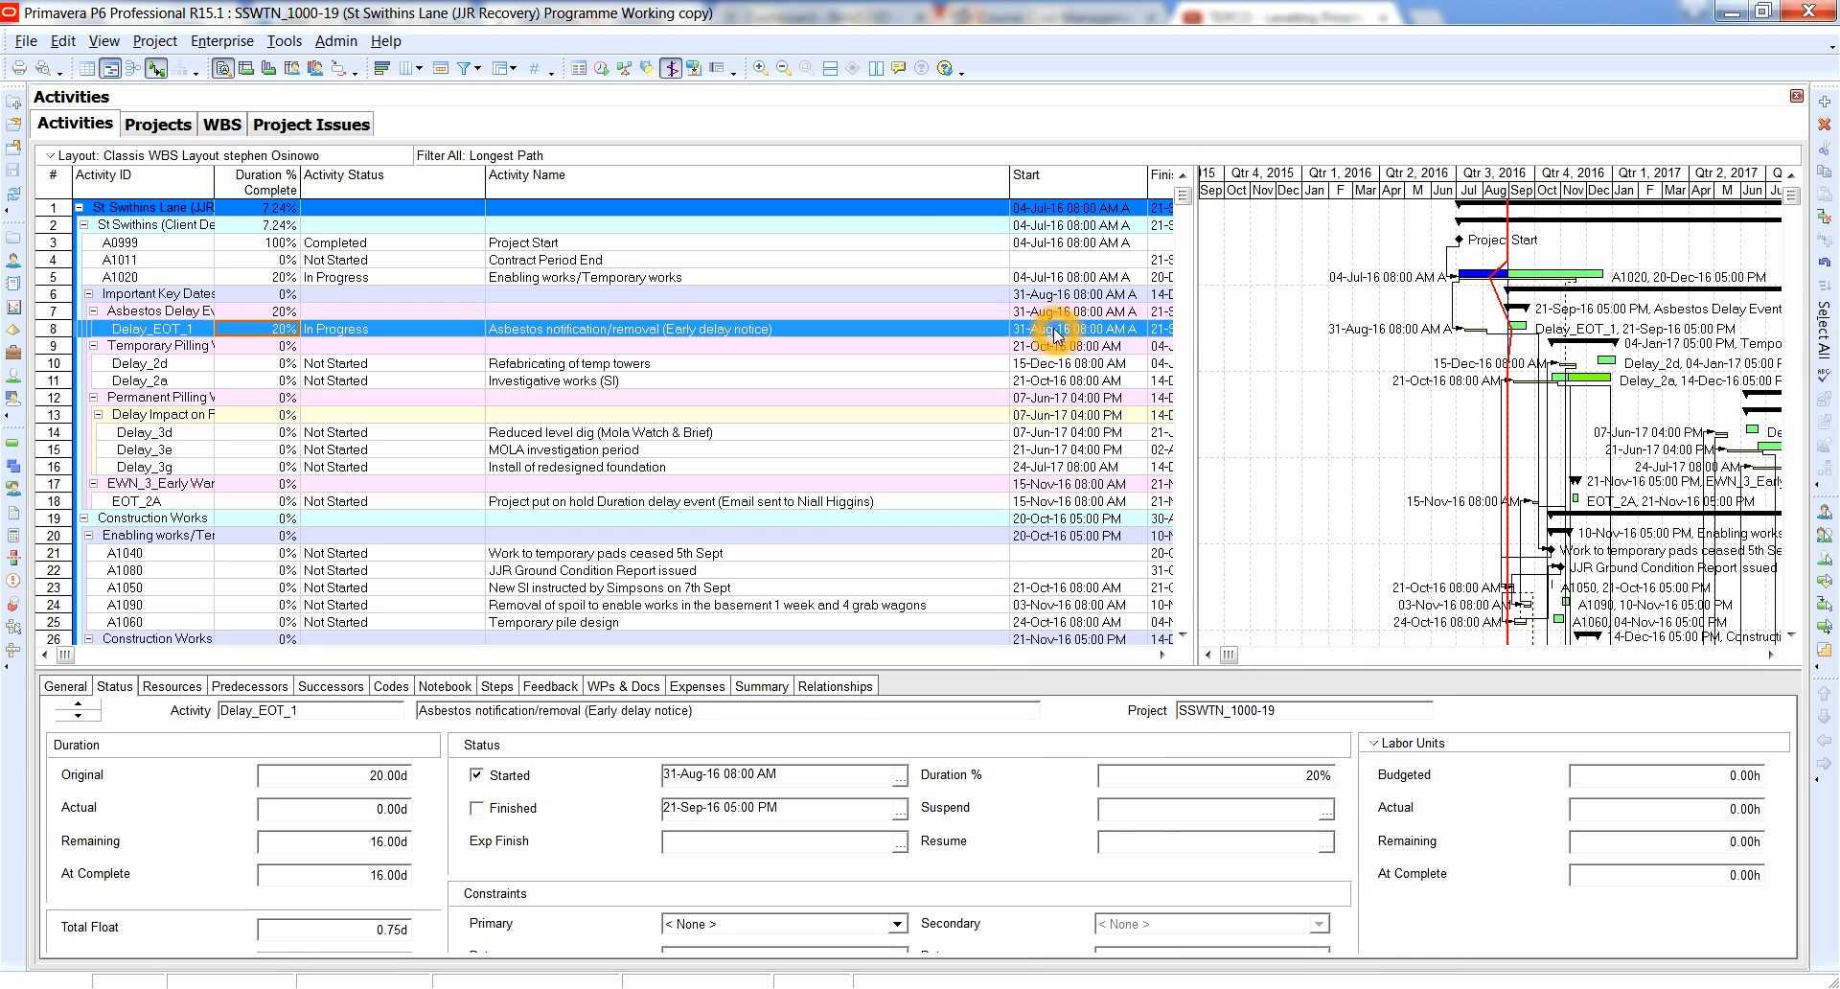
Check the current data date in the scheduling settings and close them without rescheduling.
key(F9)
click(1016, 450)
click(1025, 450)
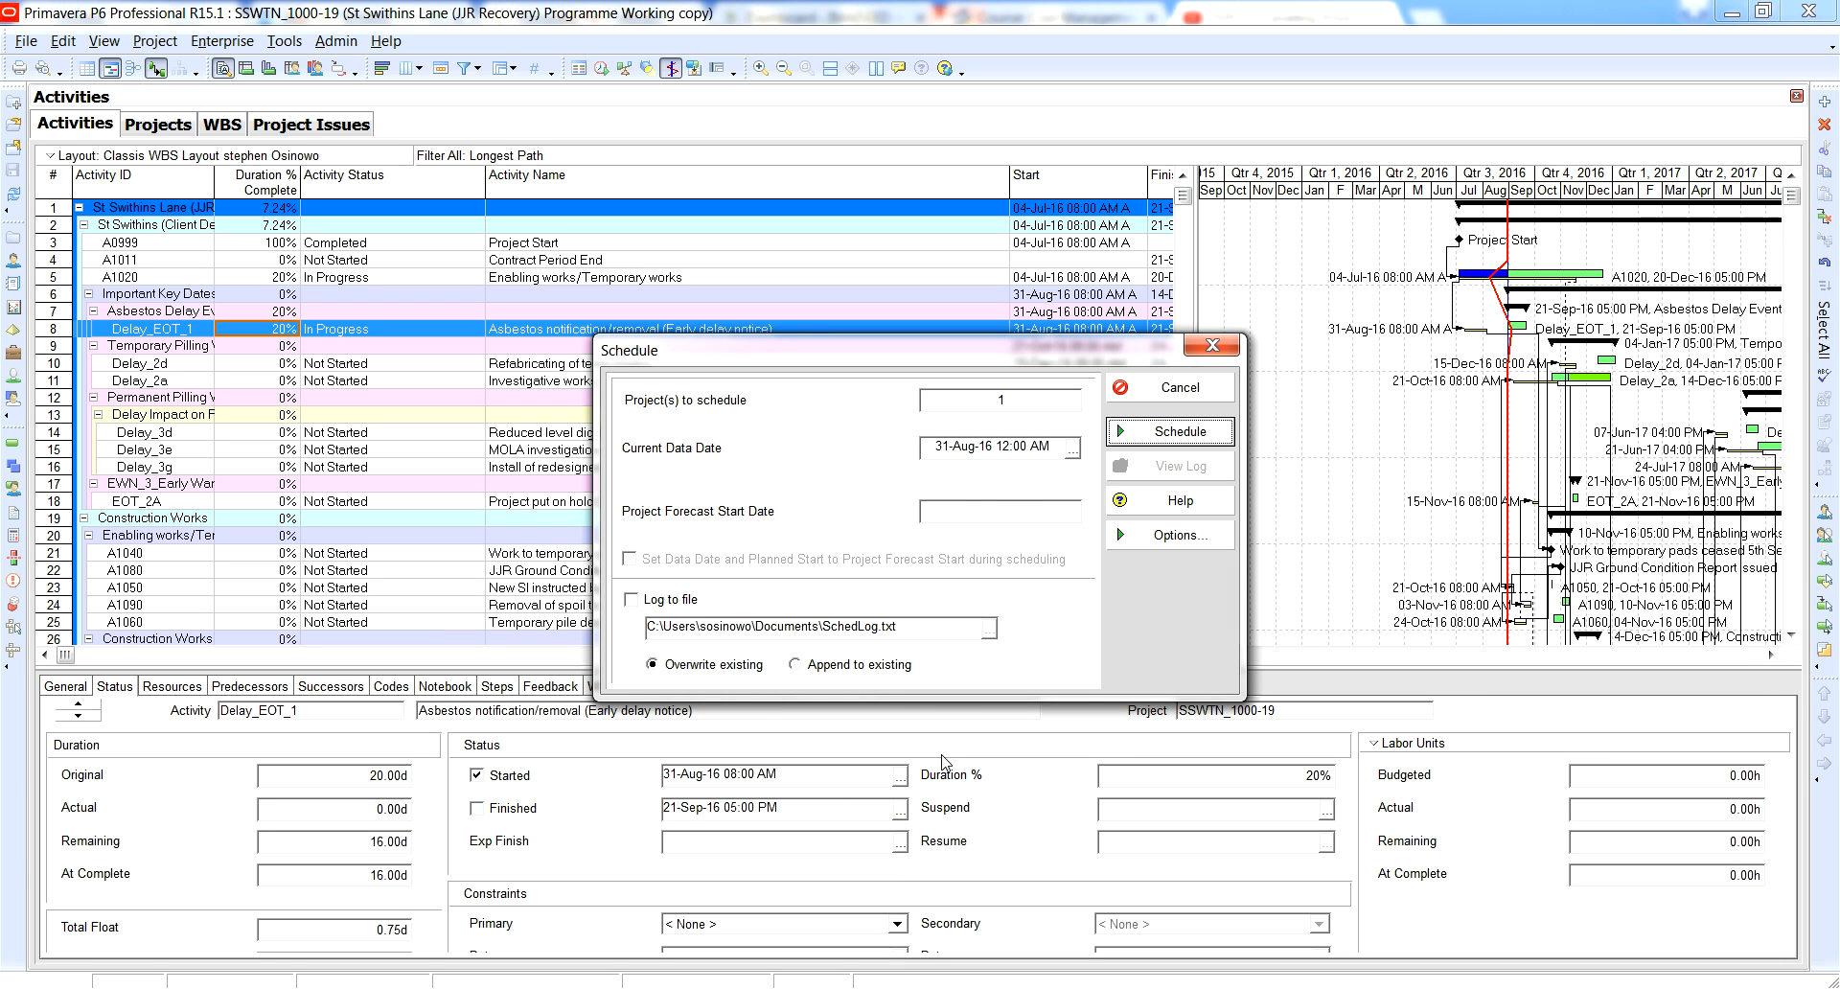
click(992, 445)
click(1182, 390)
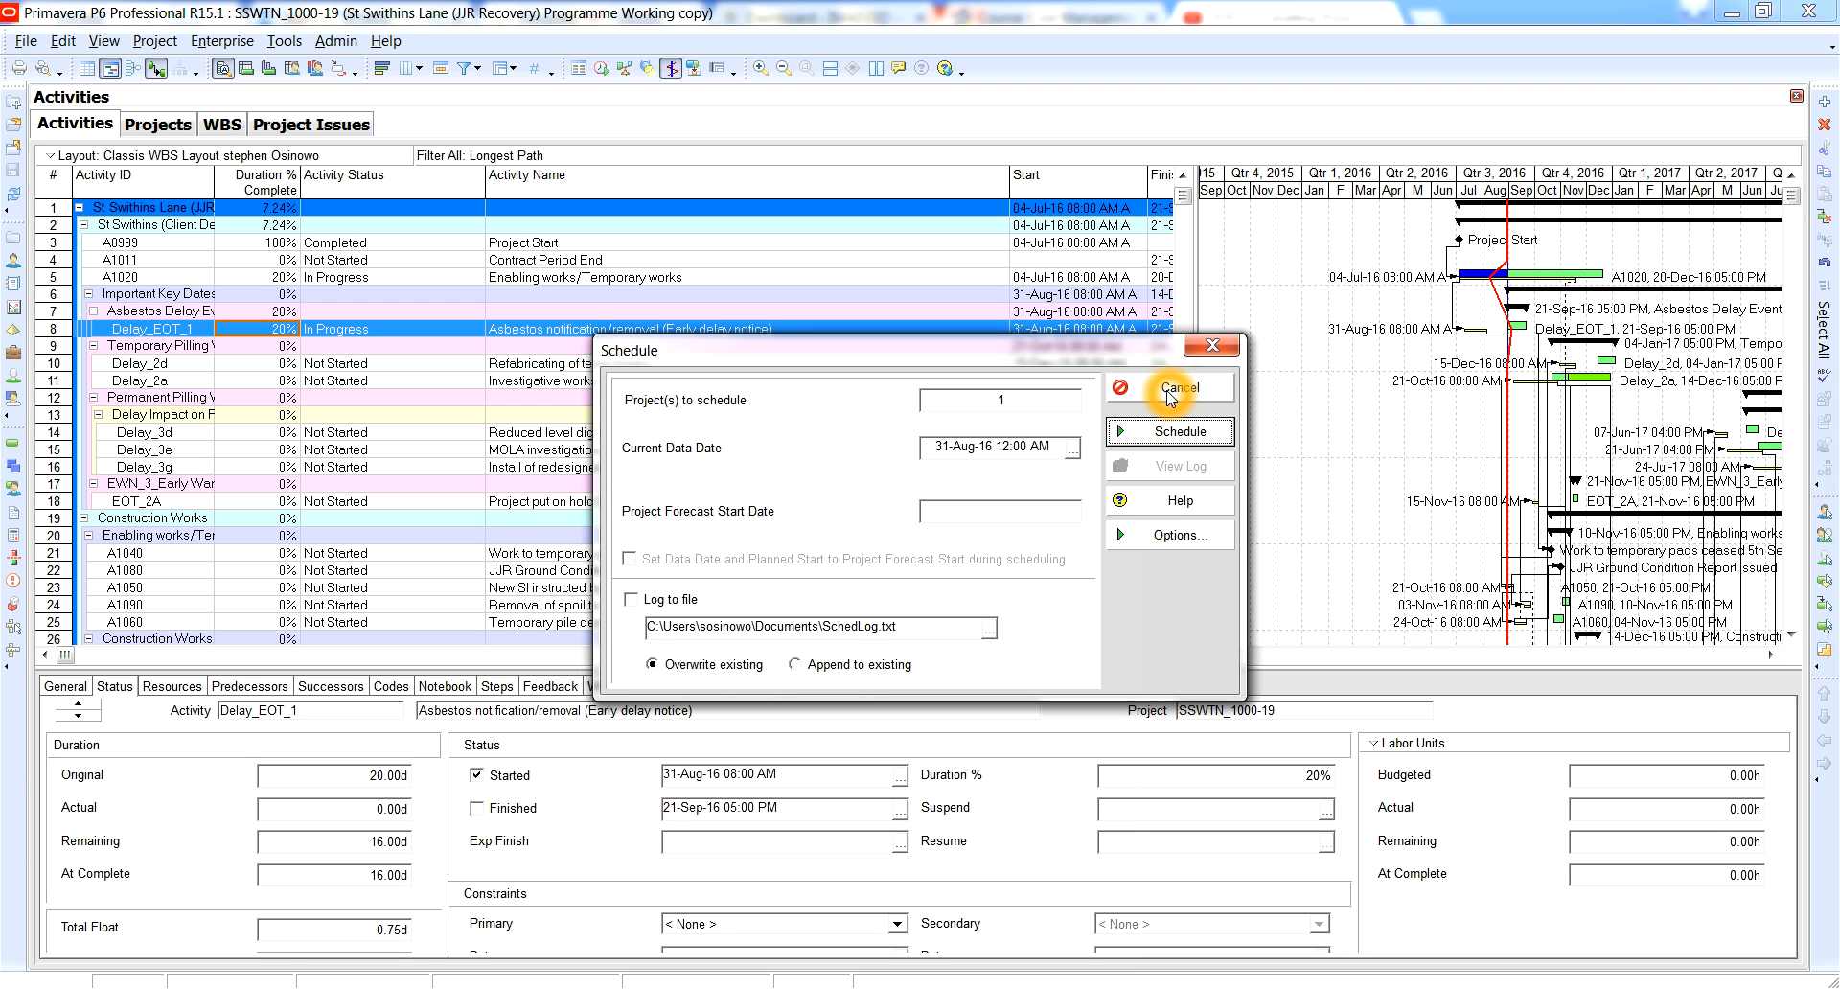
click(1171, 393)
Reveal the Finish column beside the Gantt chart, check the finish date of Delay_EOT_1, and restore the wider chart view.
drag(1194, 377, 1338, 362)
click(1206, 327)
click(1167, 328)
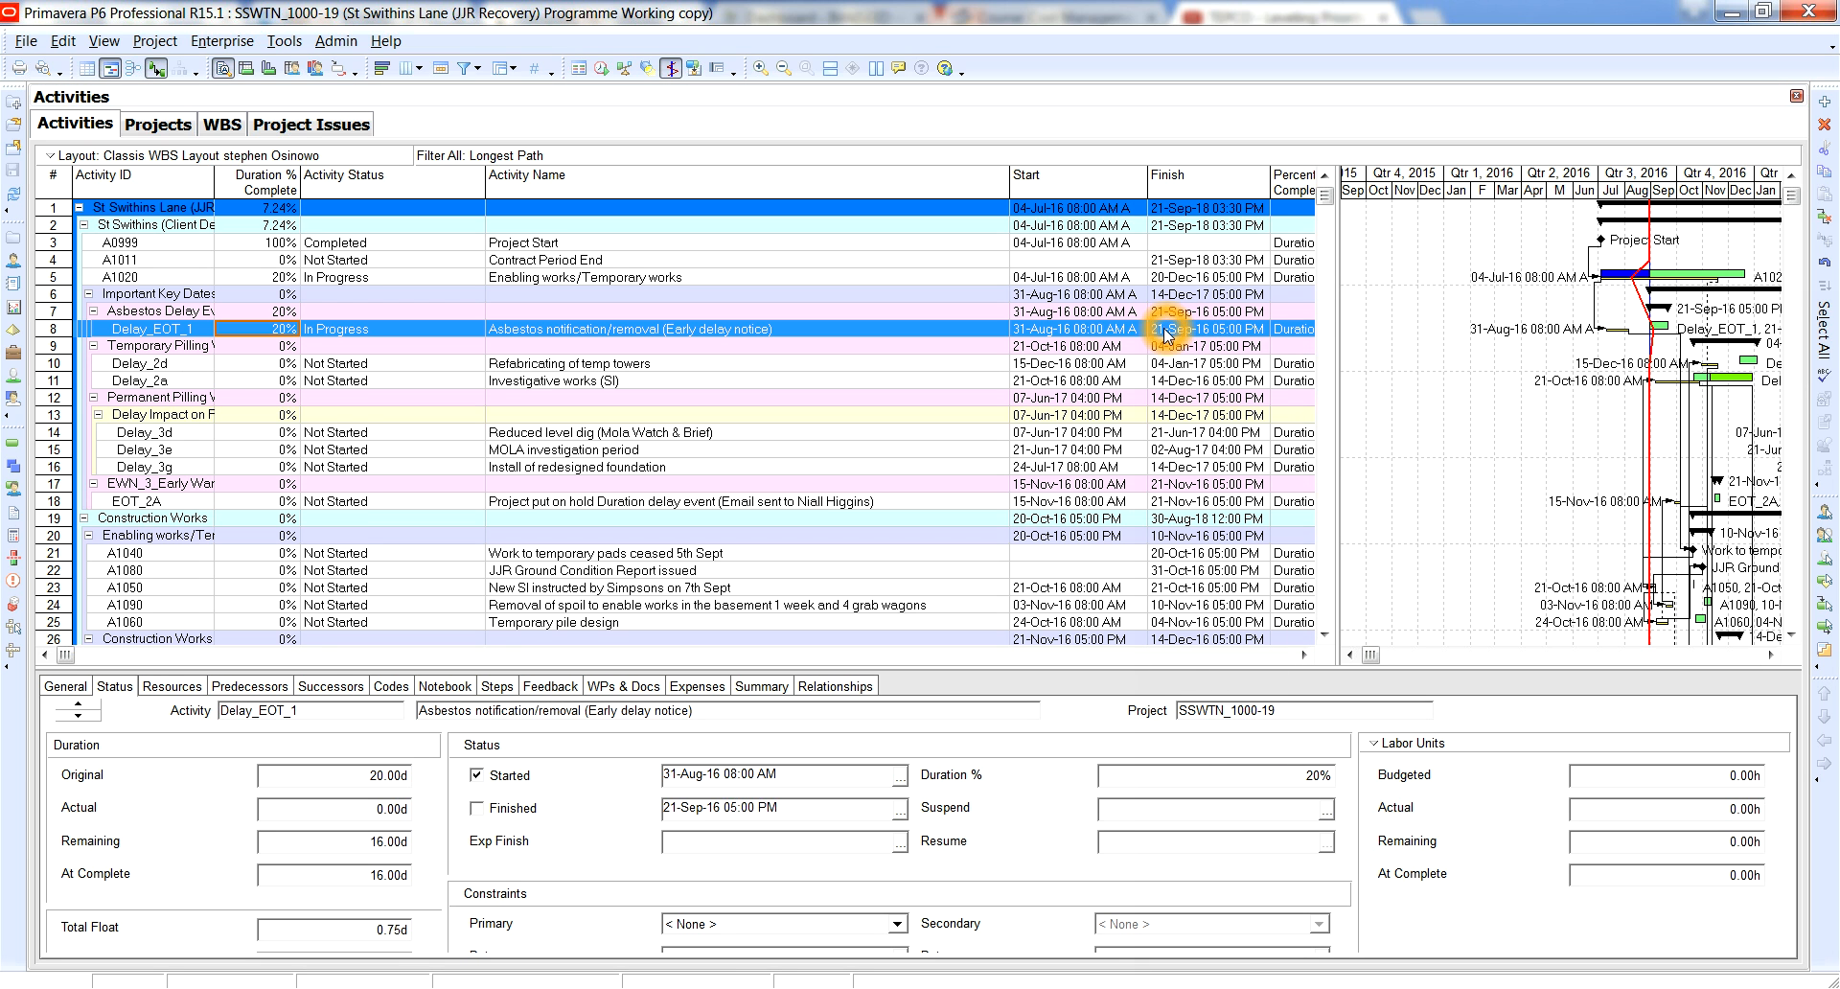
click(1227, 327)
click(1224, 337)
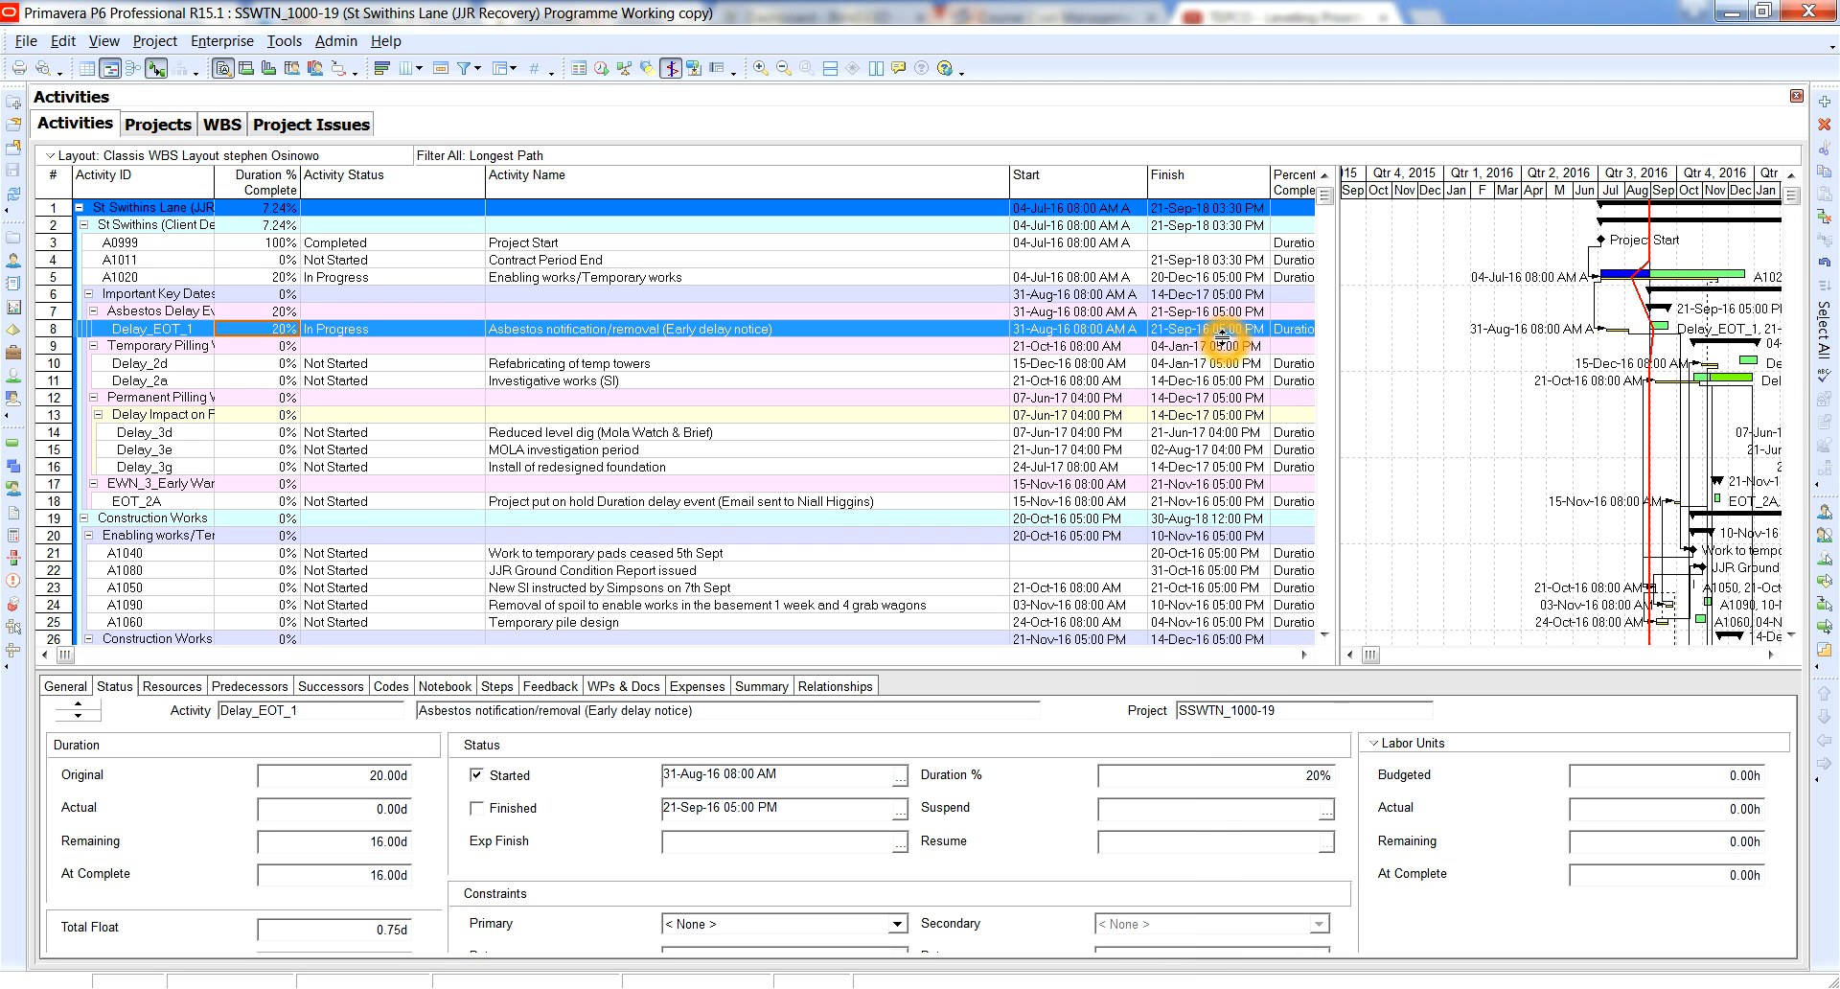
drag(1338, 343, 1002, 366)
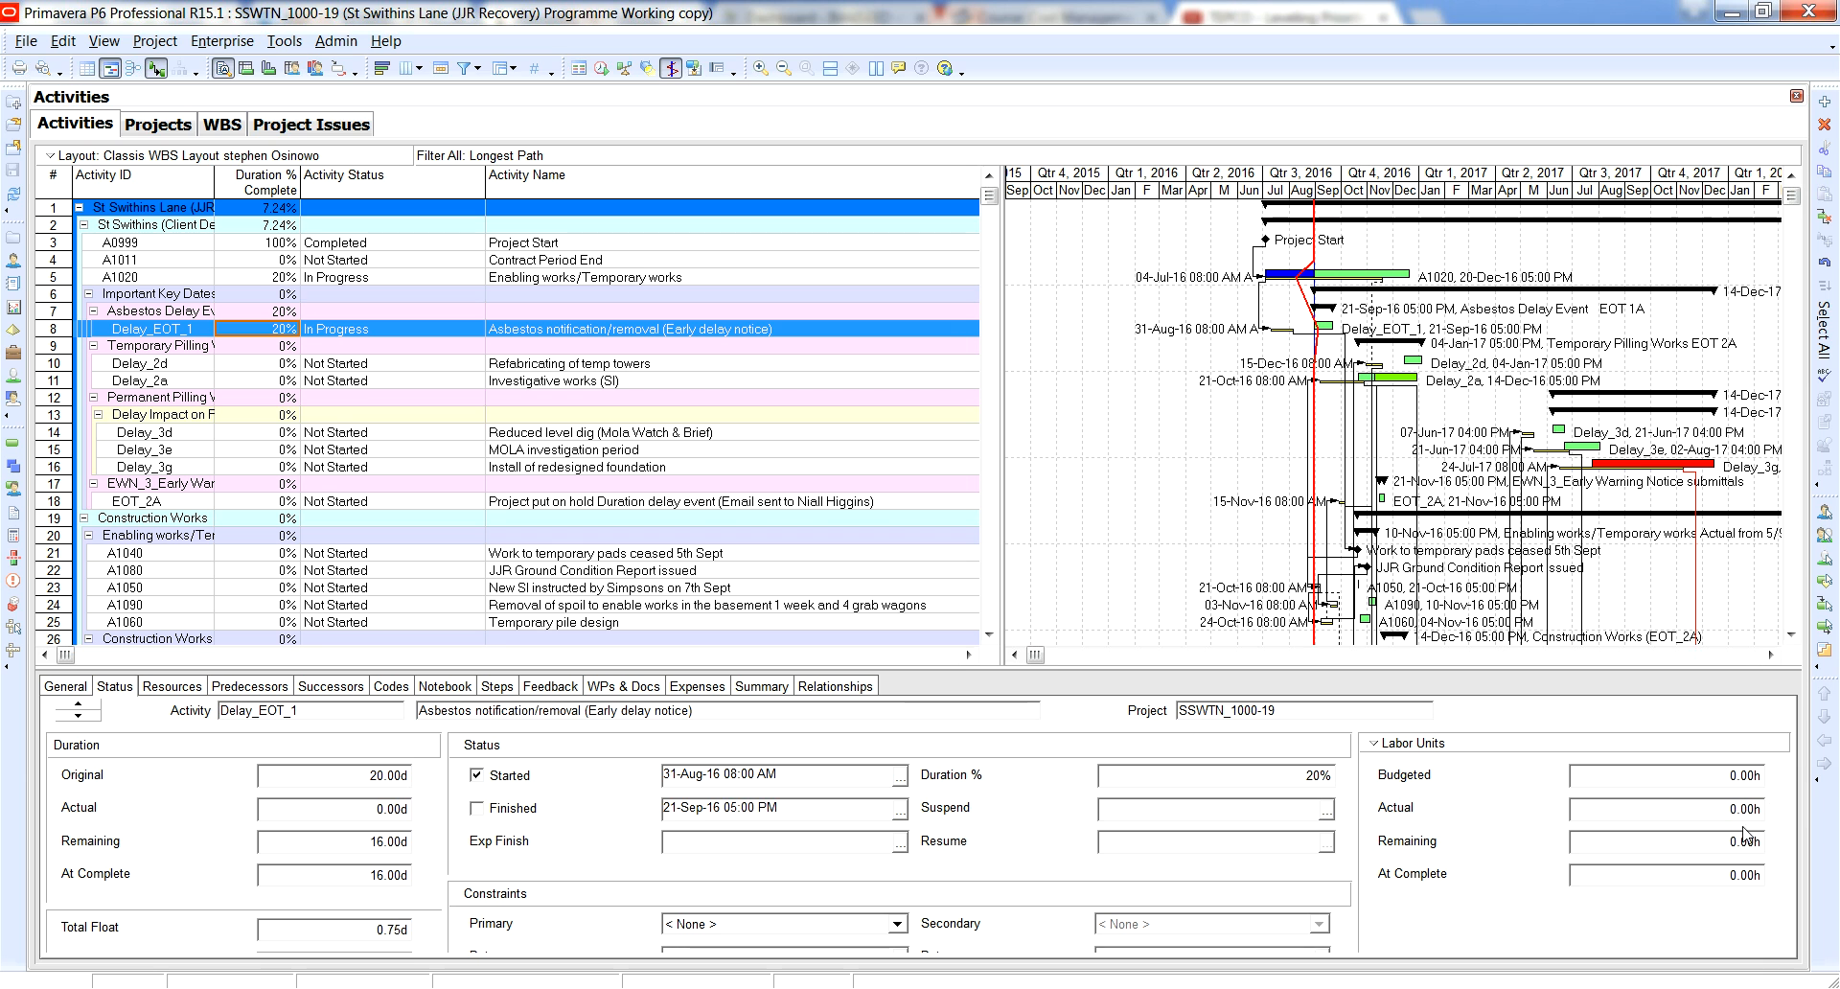
Examine the actual labor units of Delay_EOT_1 and the other unit and cost categories available for its status.
click(1721, 807)
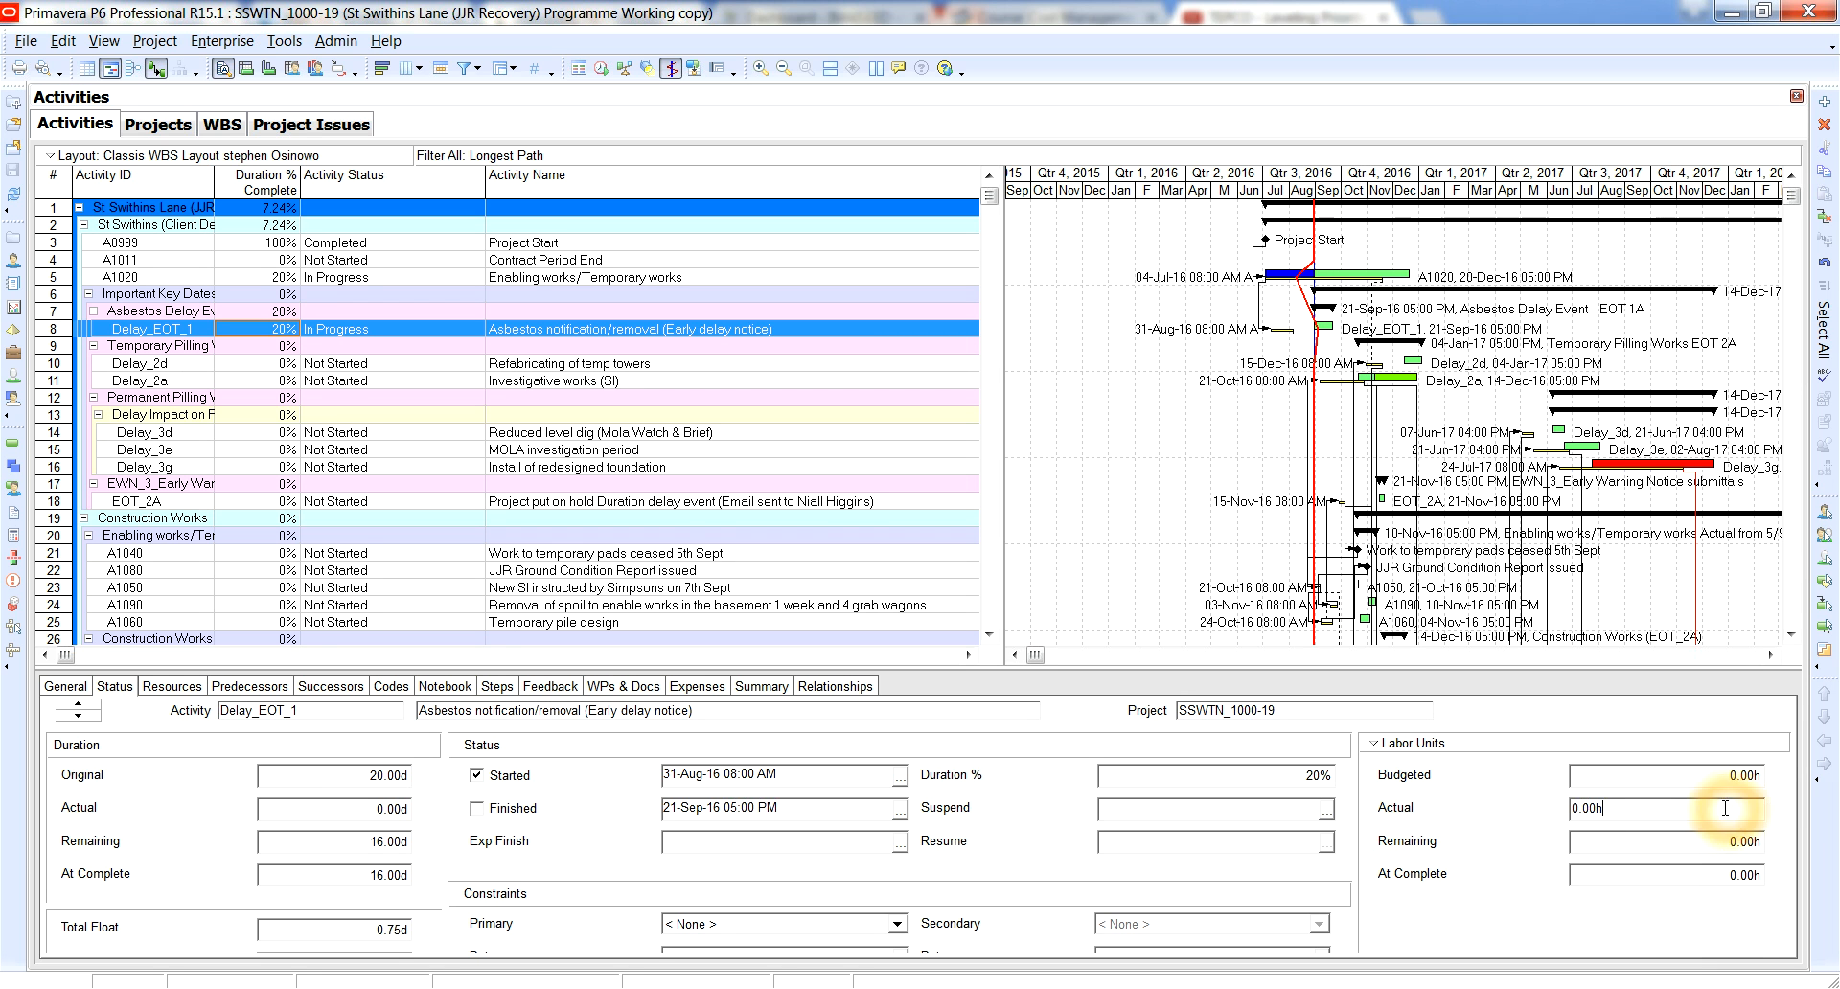
click(1573, 809)
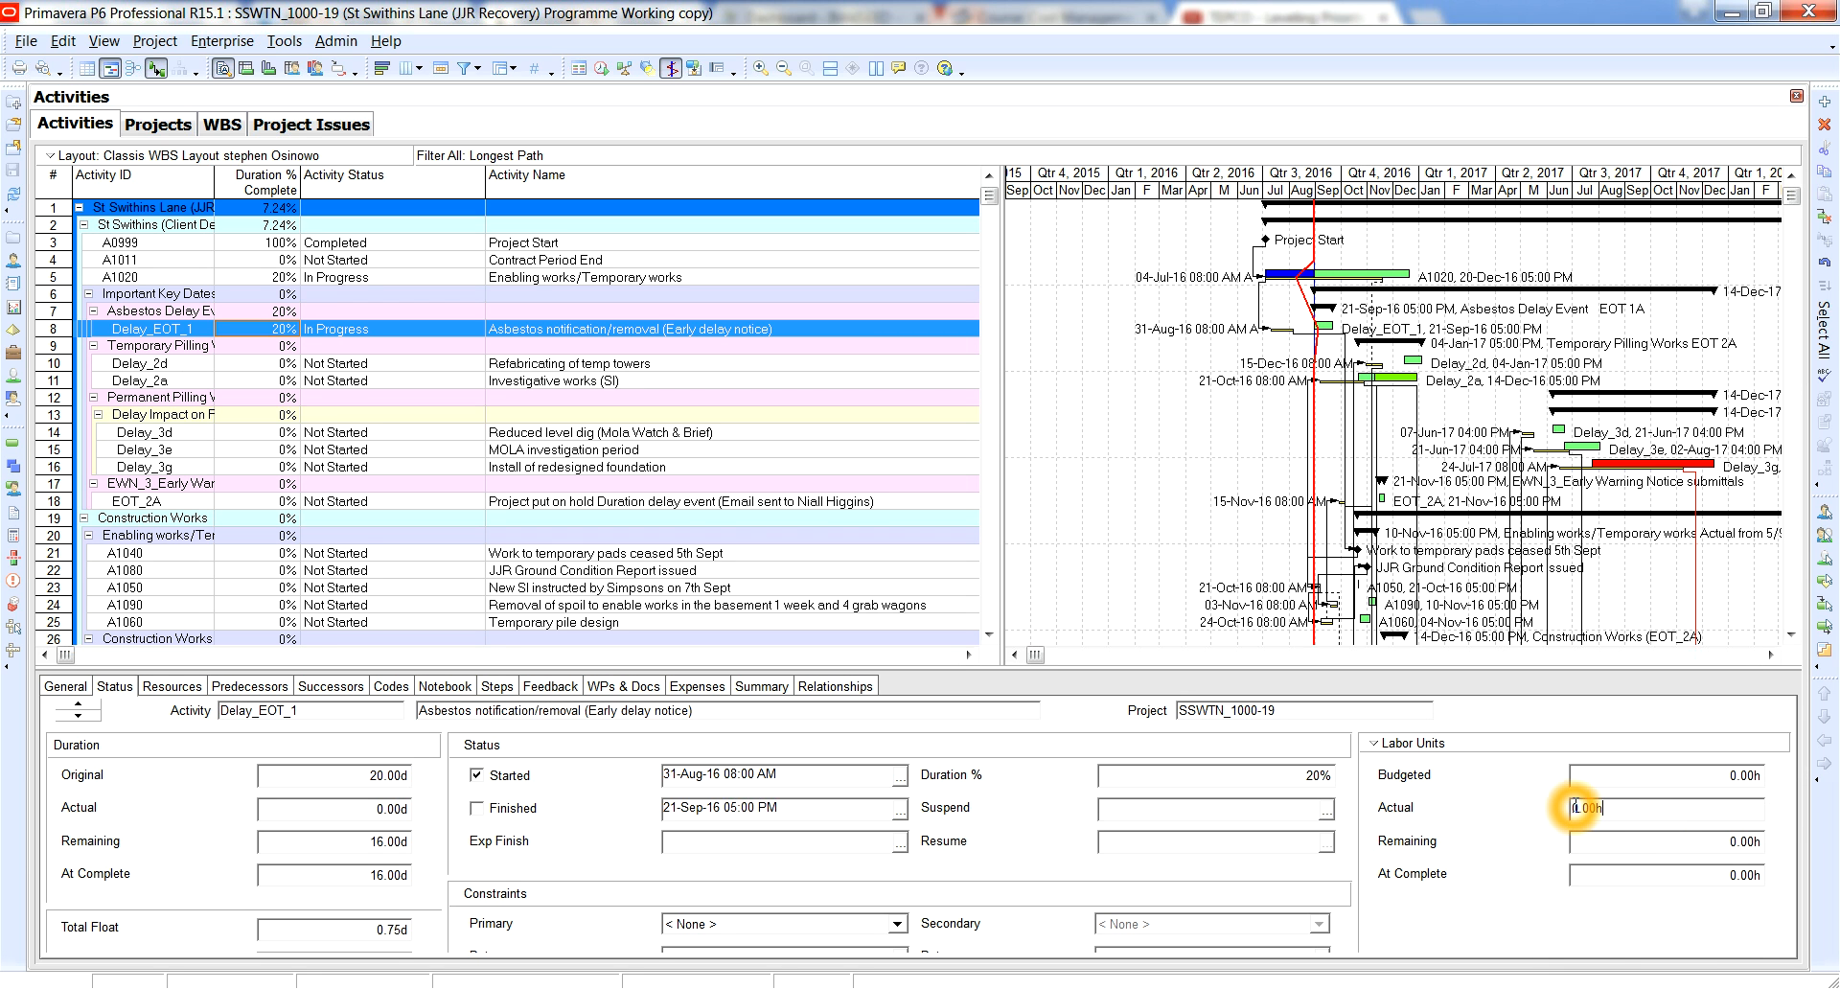
click(1759, 807)
click(1462, 746)
click(1464, 743)
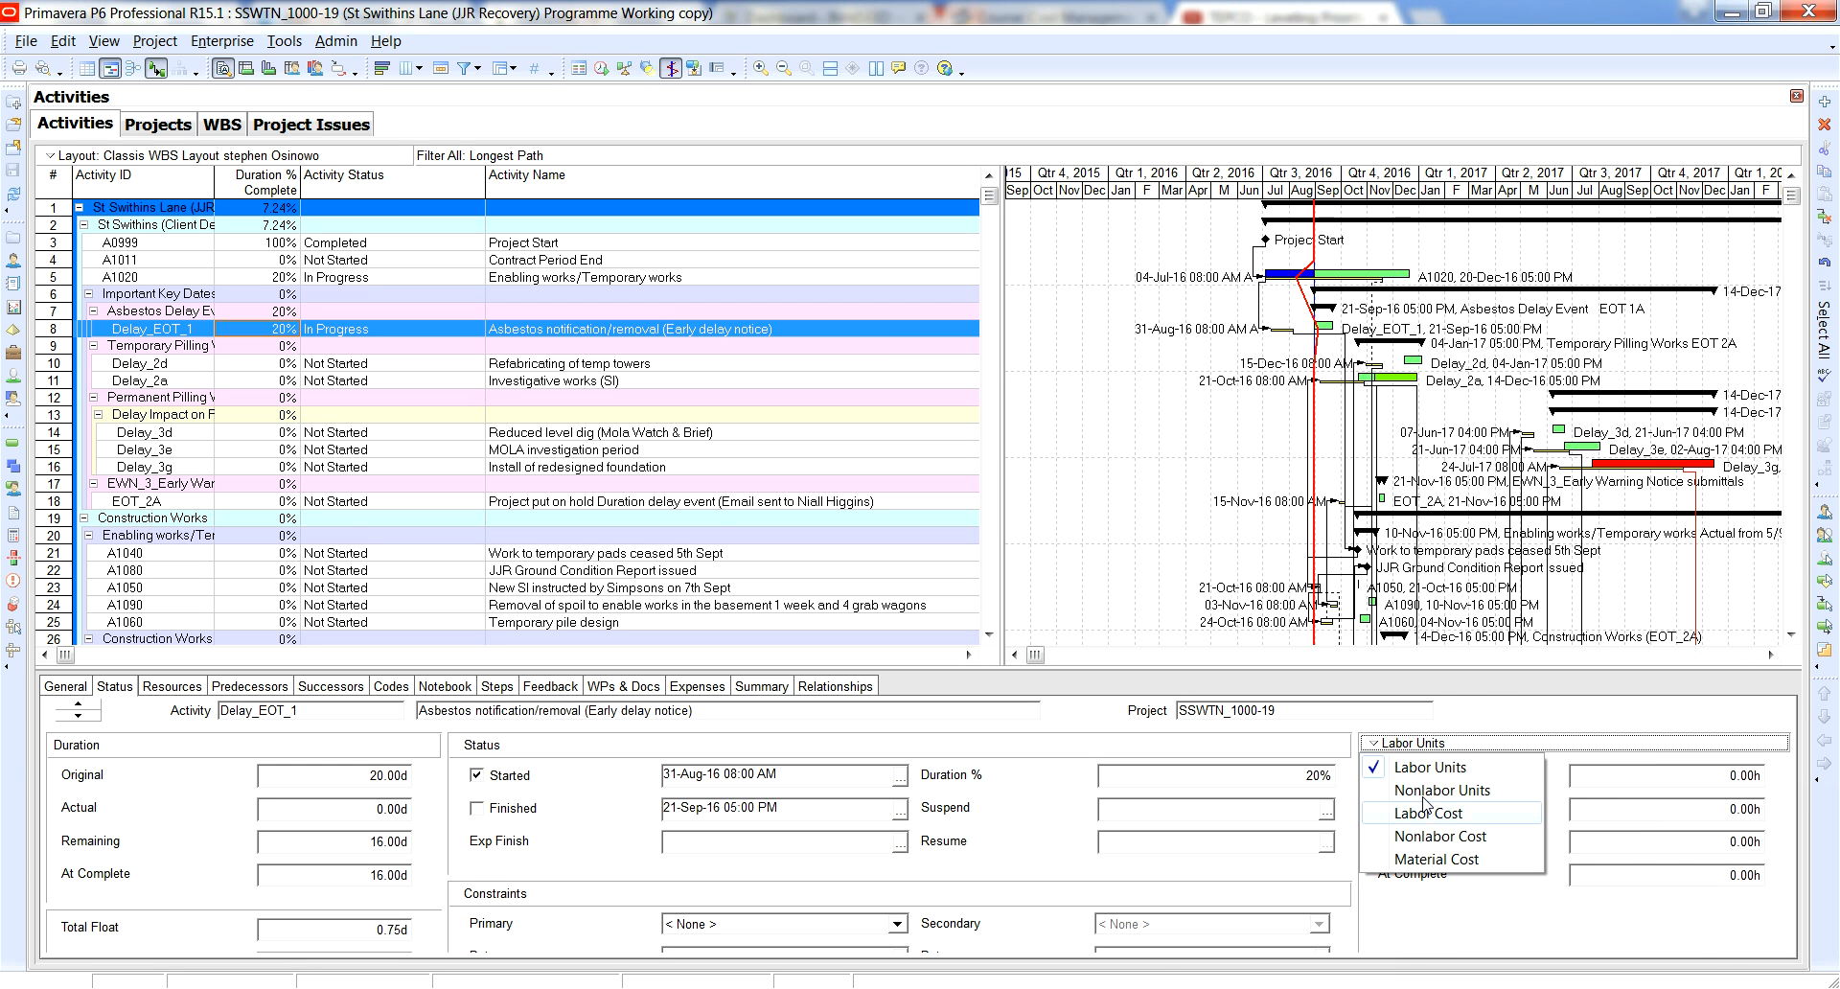
click(1432, 817)
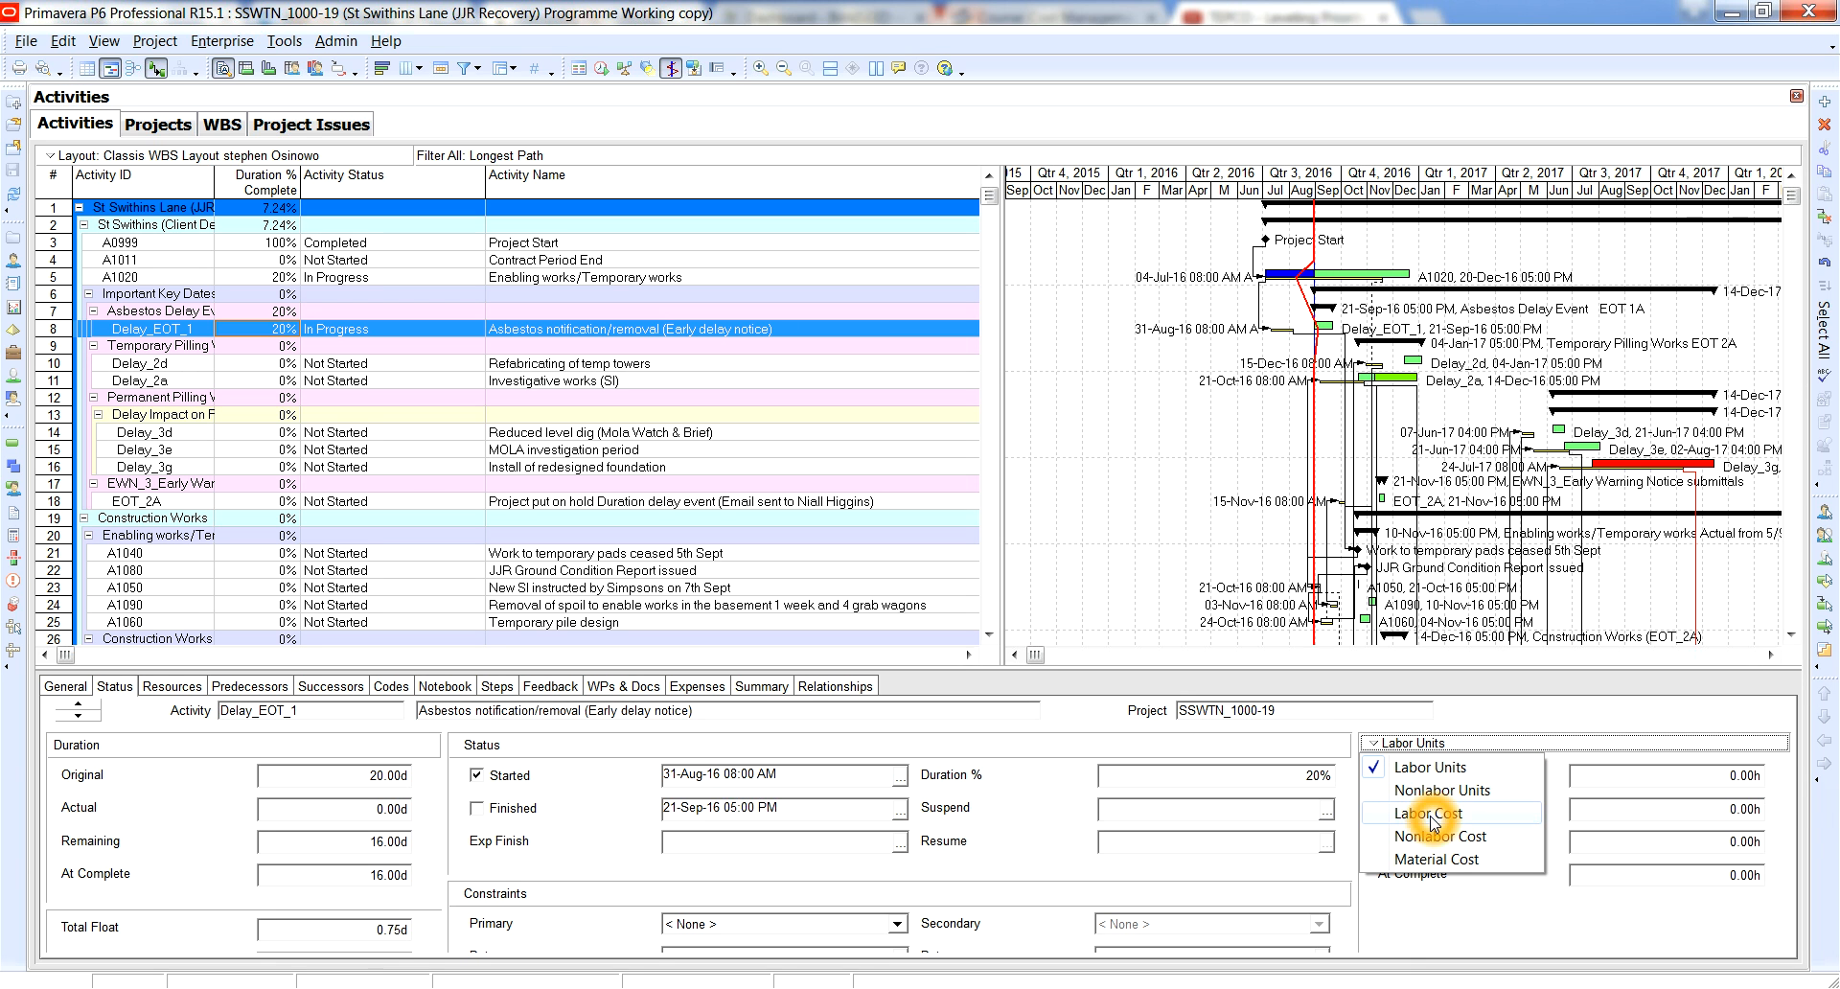
click(1443, 865)
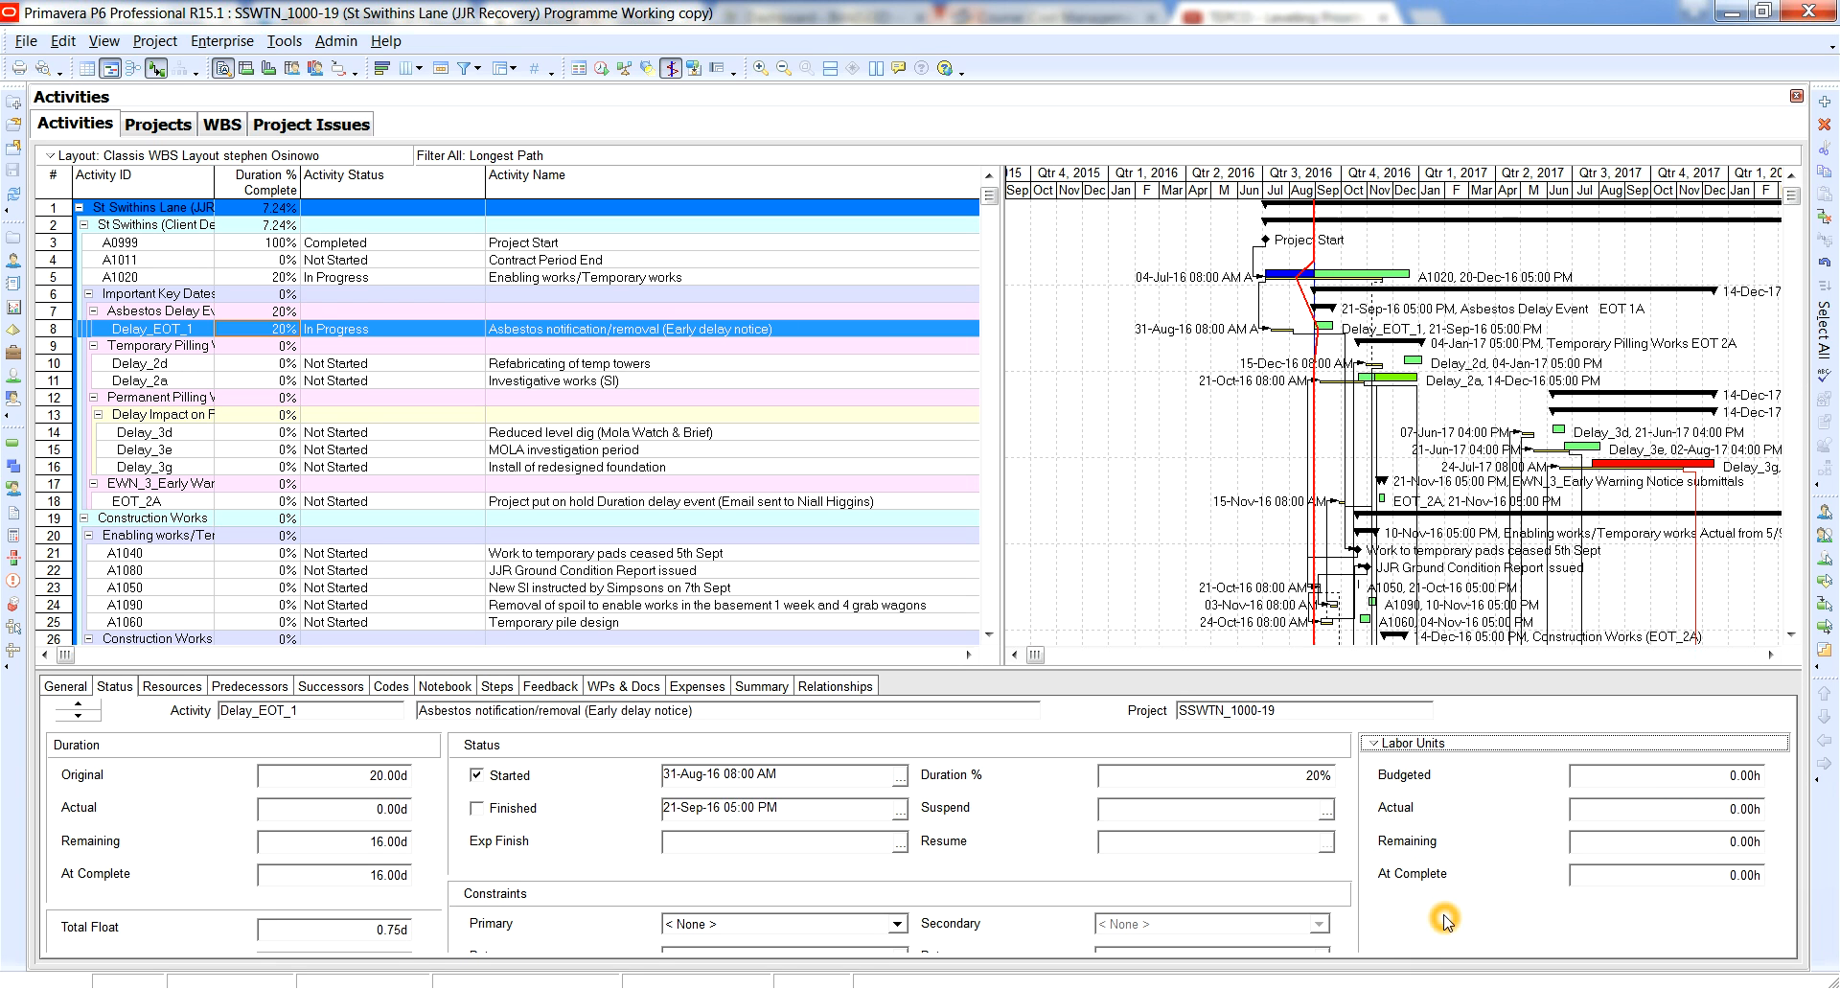
click(1737, 748)
click(1484, 886)
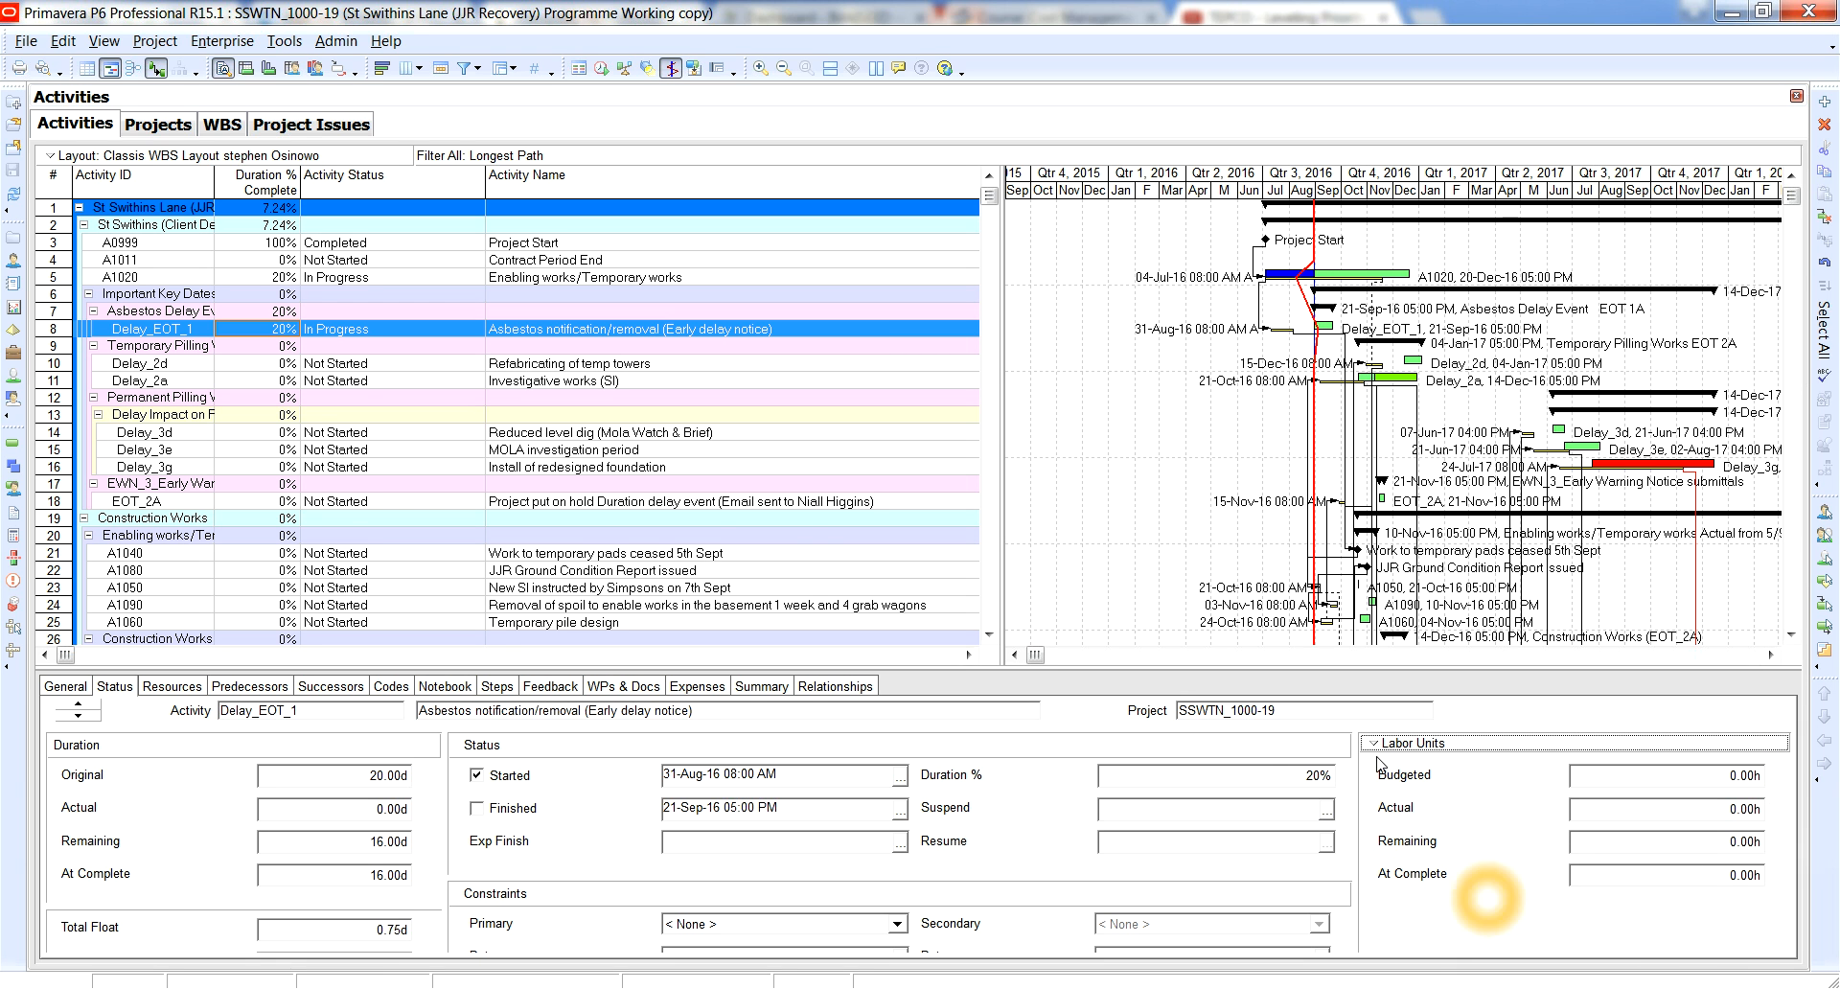
click(618, 748)
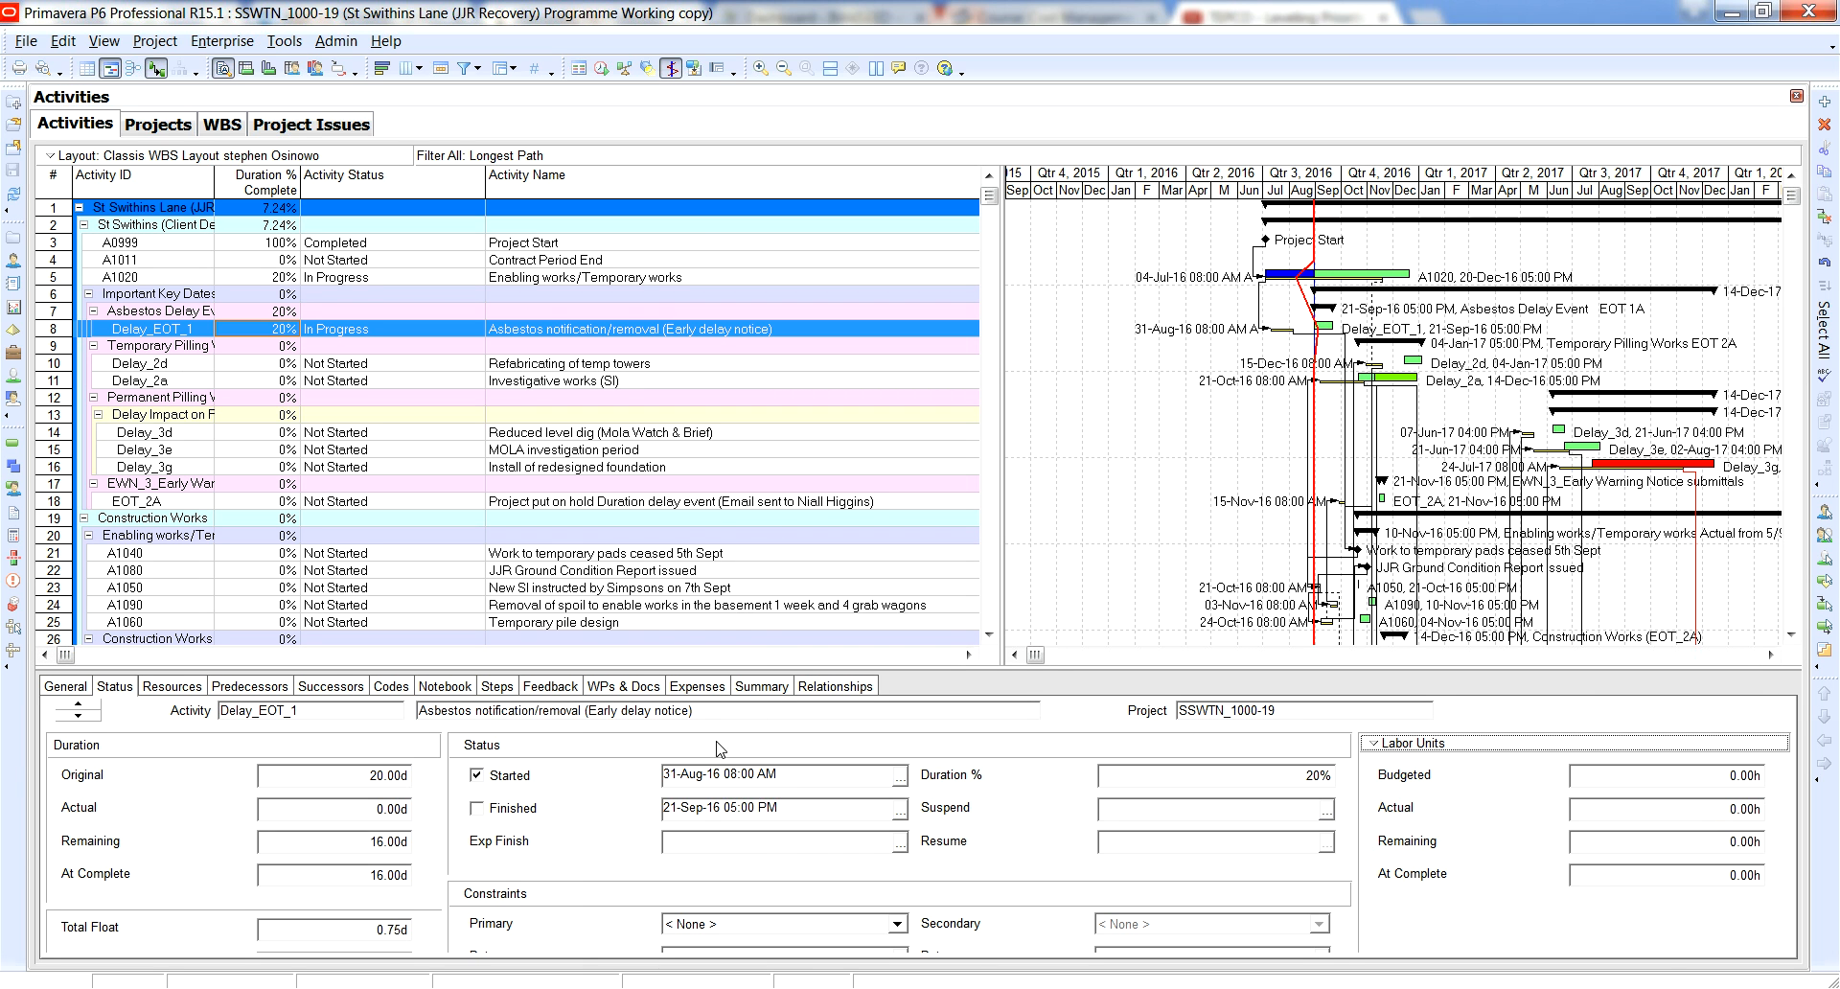
Open the activity table's column selection and show the available columns as one ungrouped list.
click(590, 283)
click(1273, 329)
right_click(875, 182)
click(948, 476)
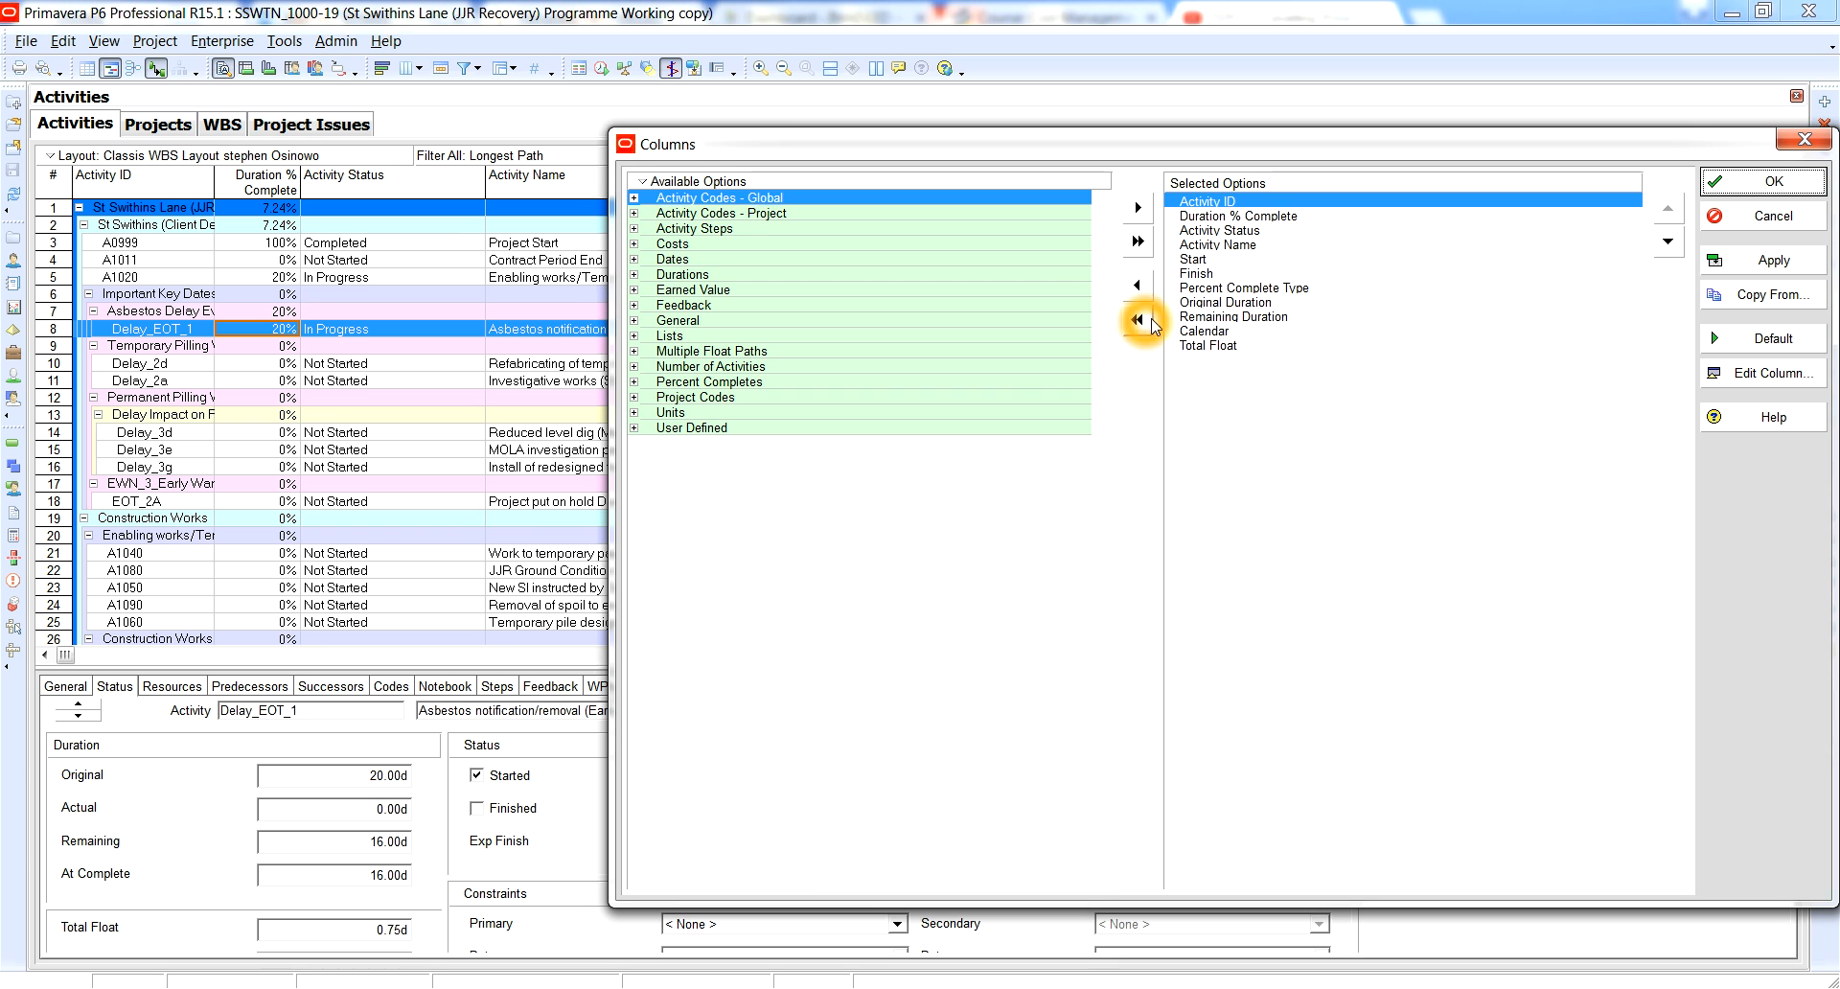
right_click(863, 181)
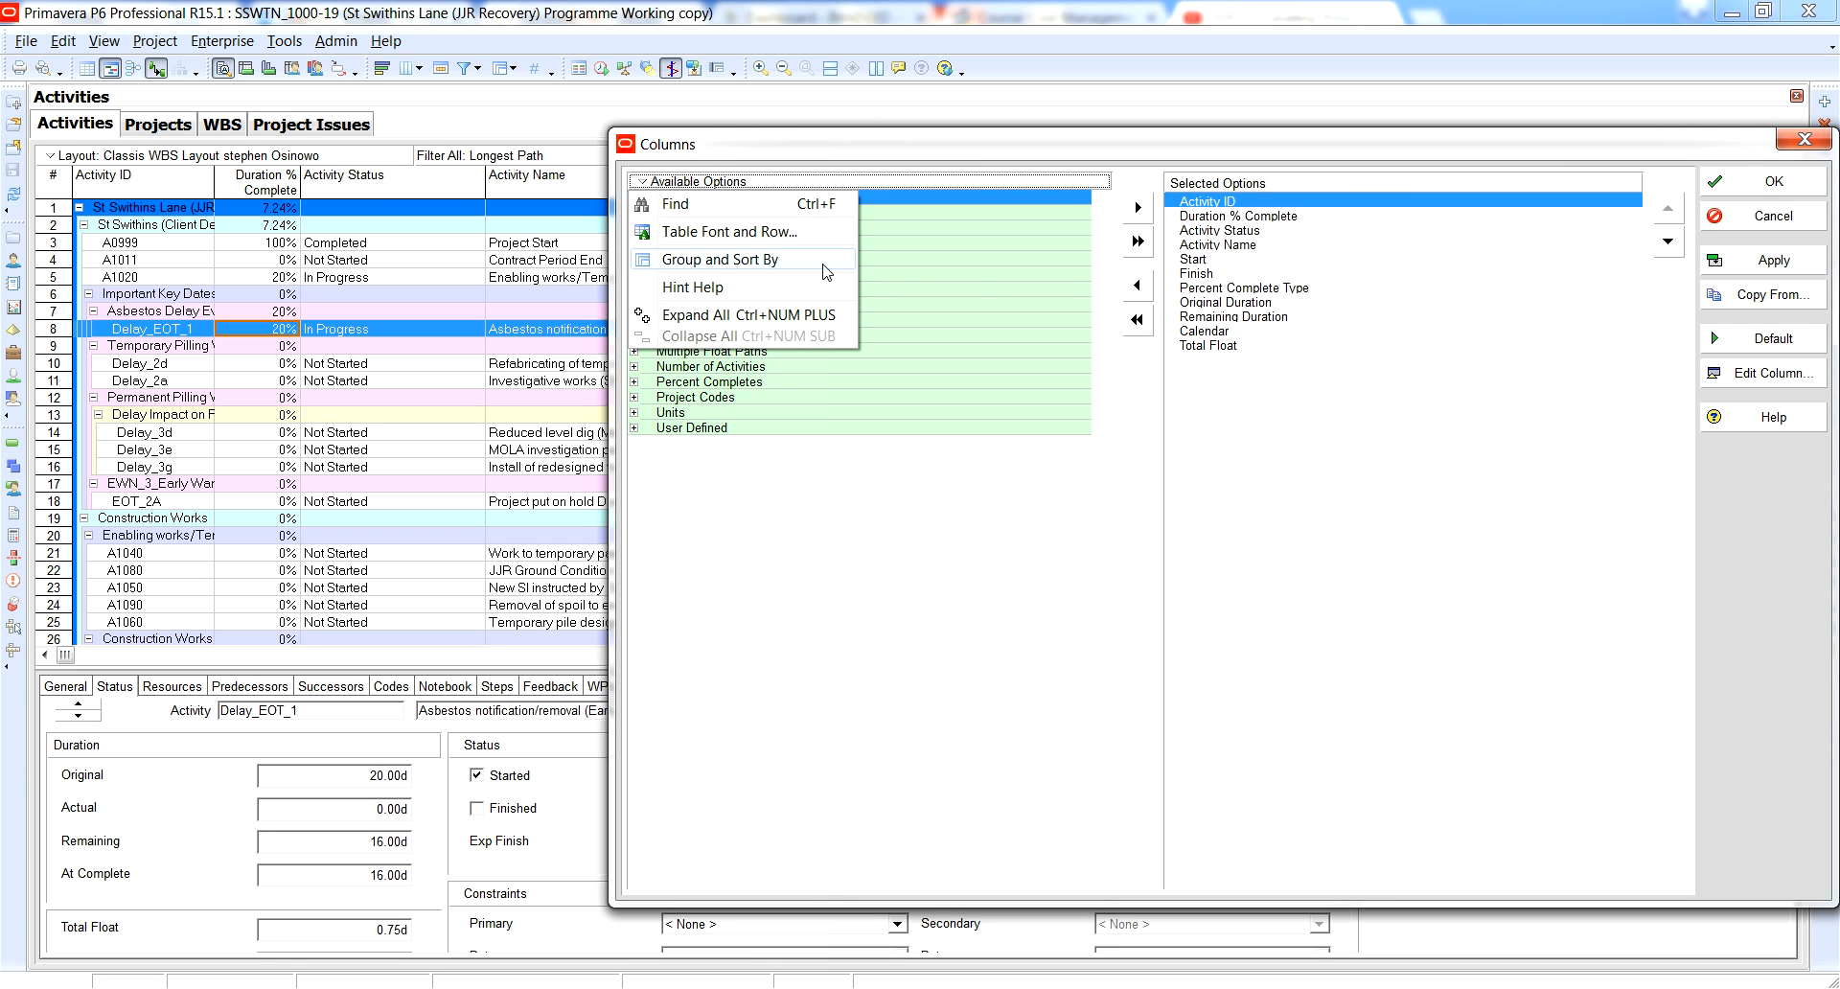
mouse_move(826, 272)
click(898, 278)
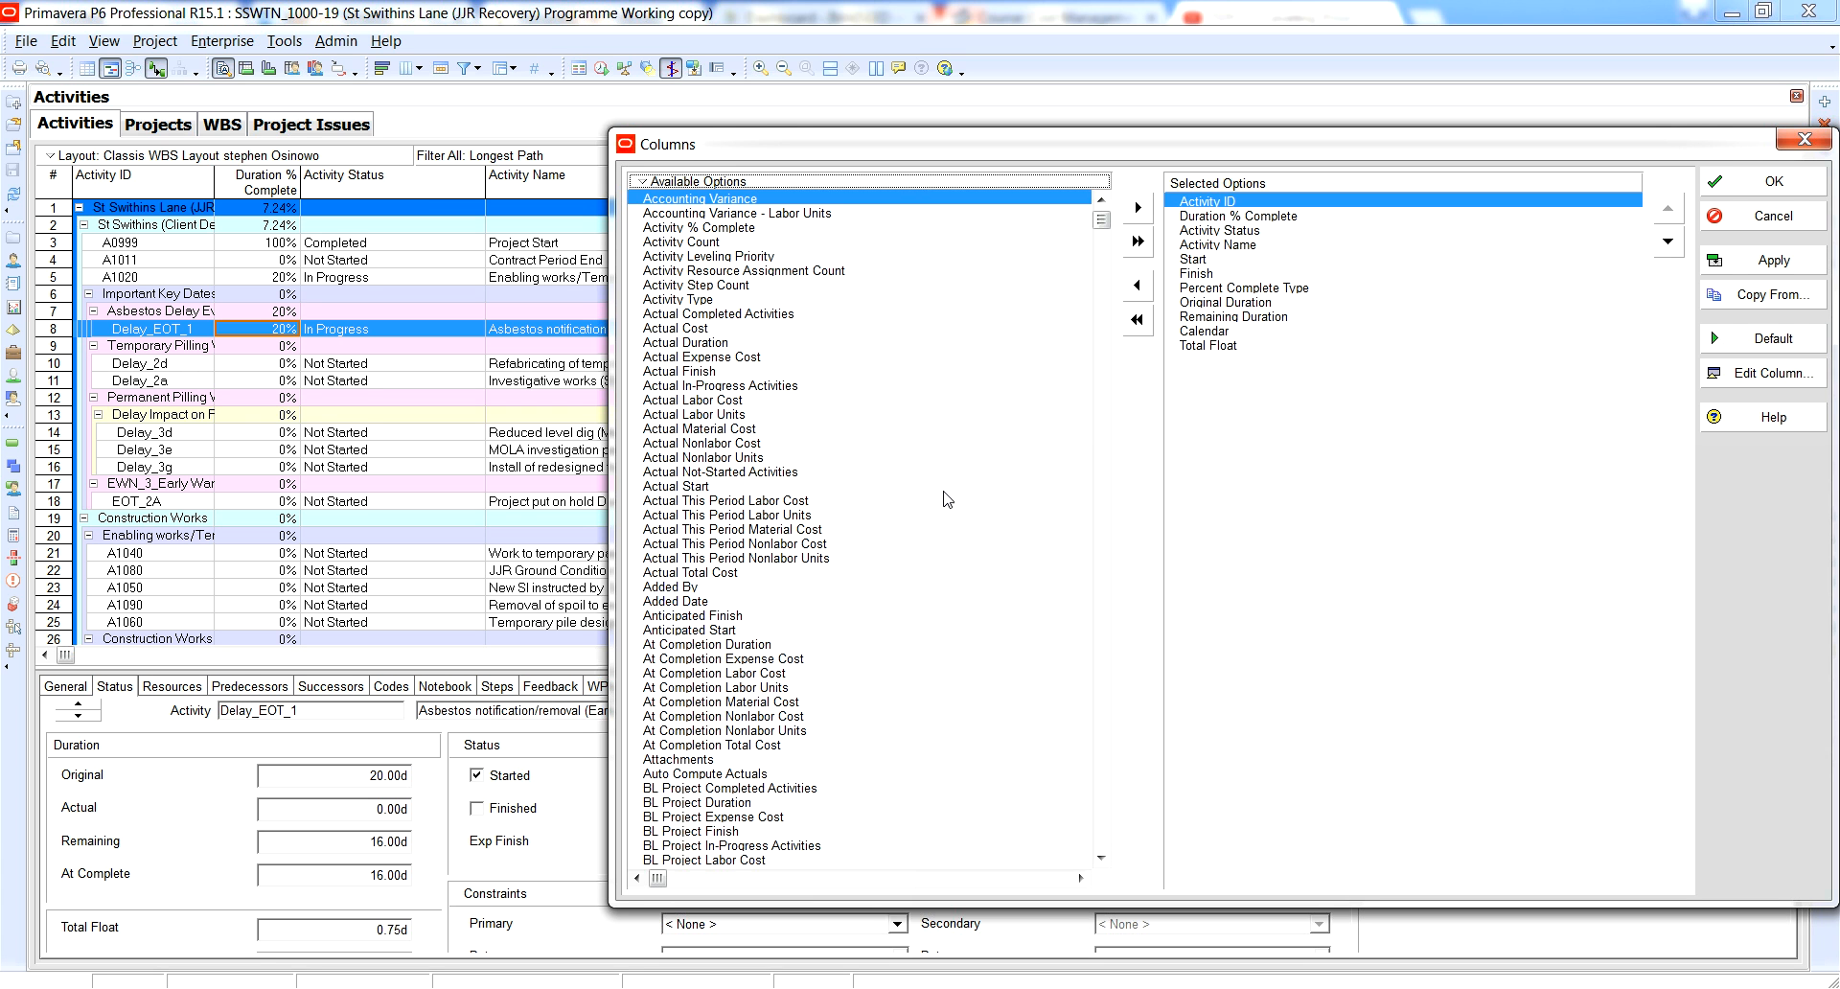
Find Schedule Variance among the available columns and add it to the selected columns.
click(788, 343)
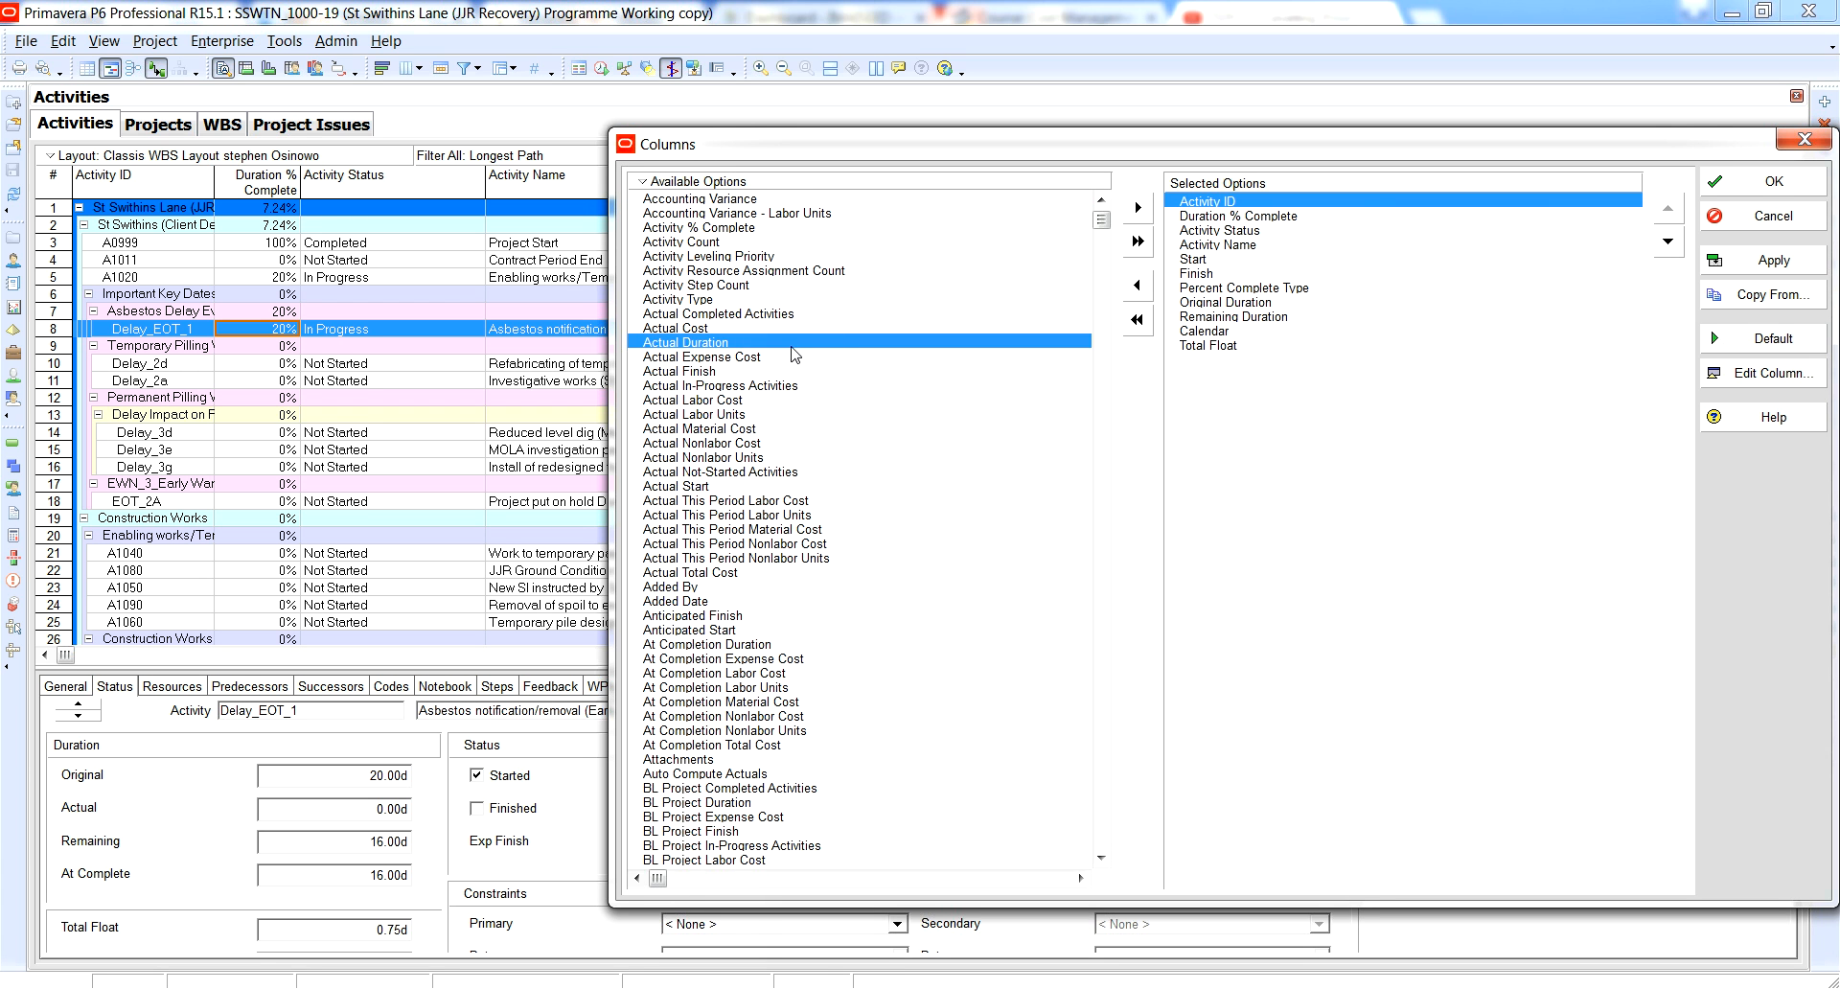
scroll(796, 354, down, 2)
scroll(799, 359, down, 7)
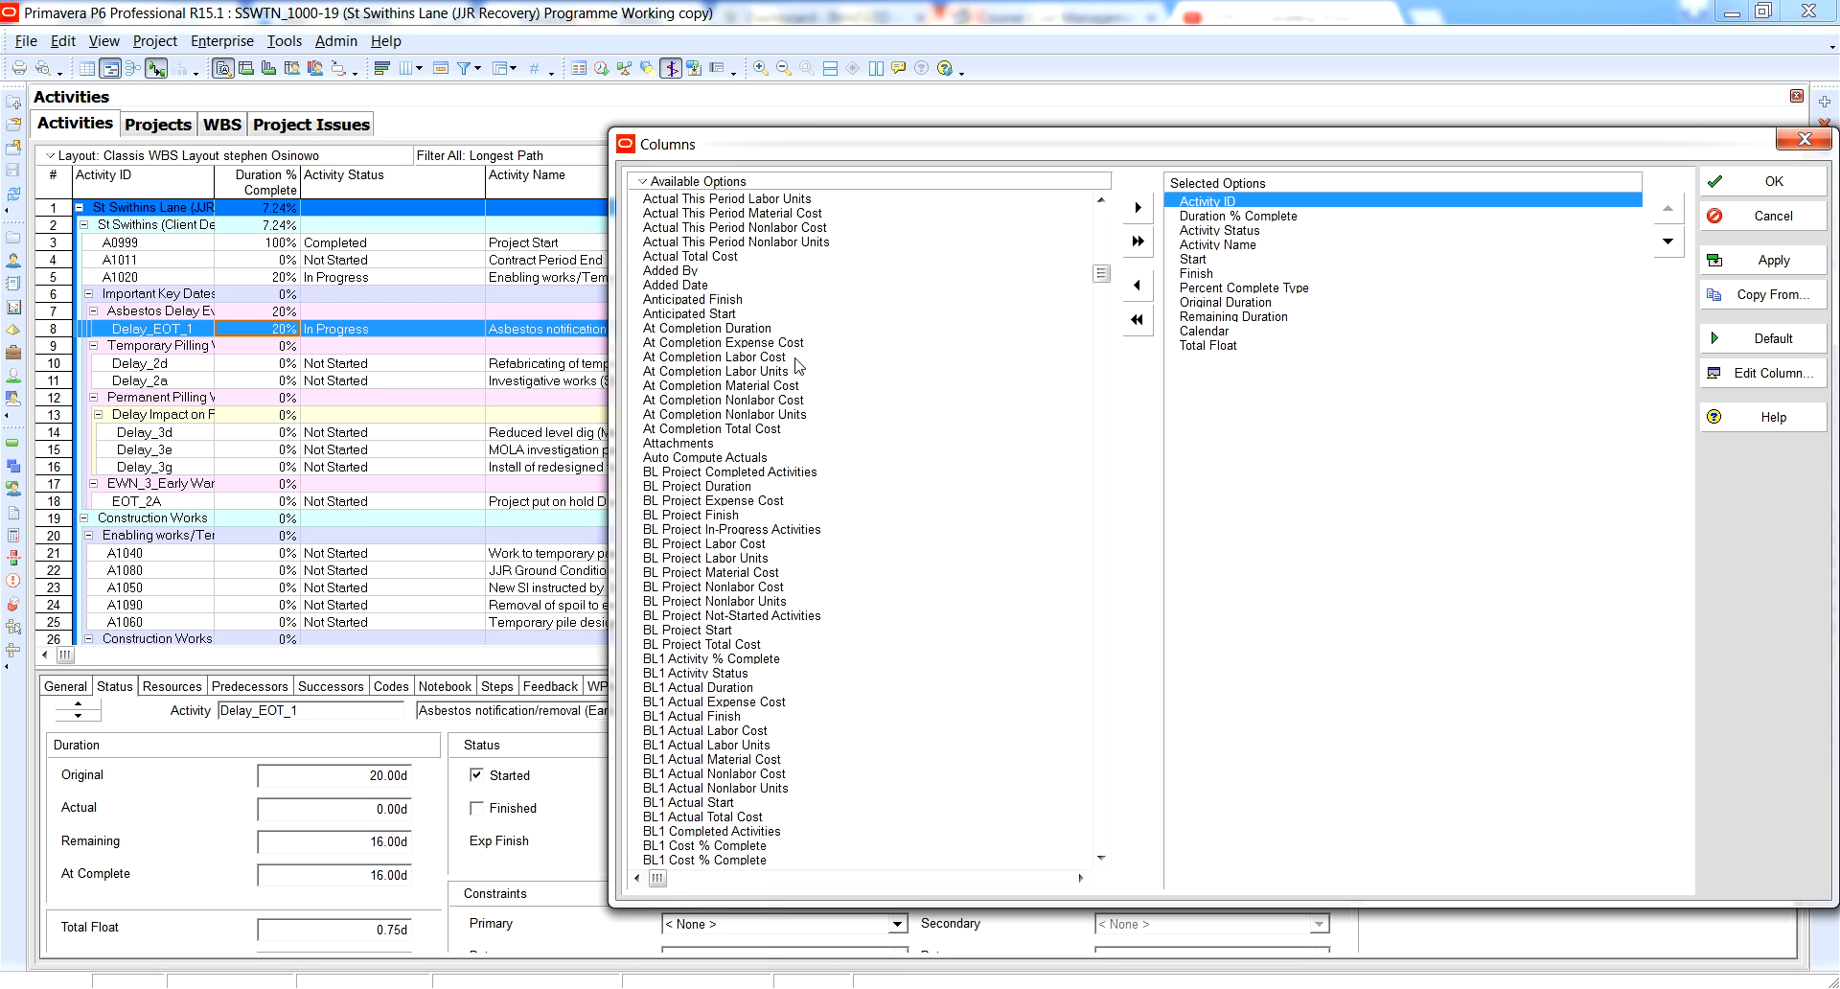
scroll(795, 359, down, 3)
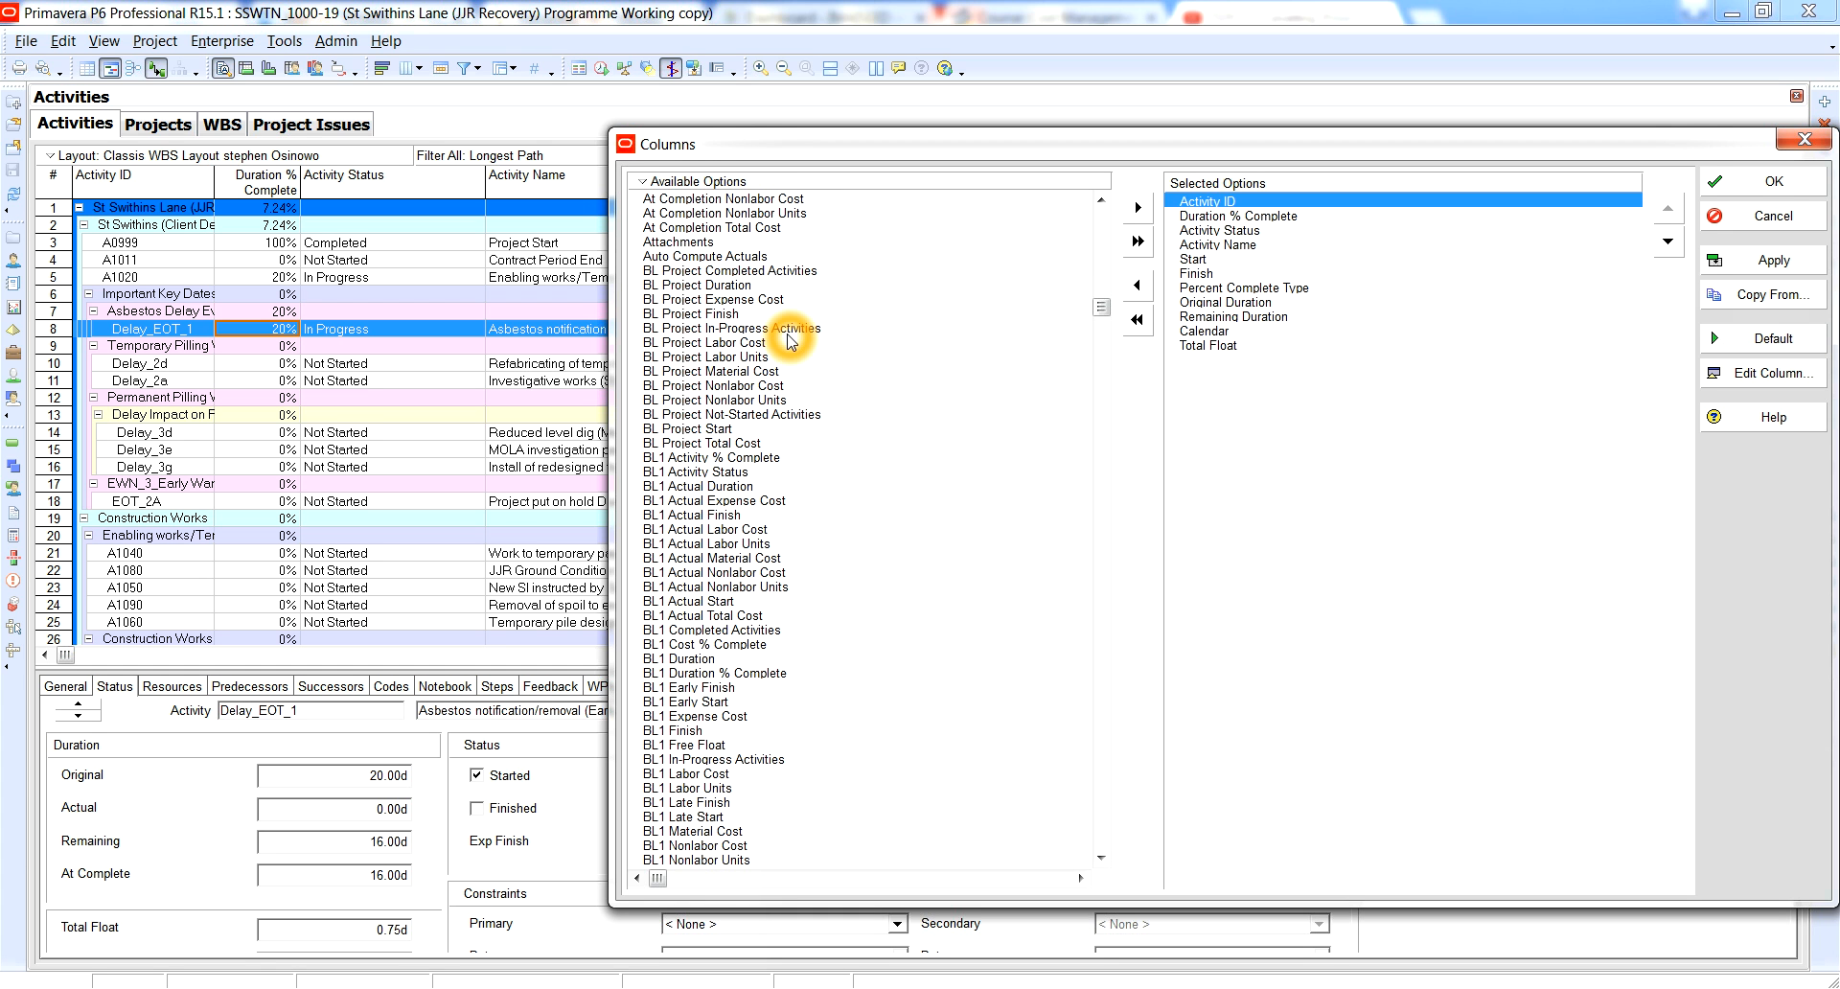
scroll(758, 352, down, 2)
scroll(745, 358, down, 4)
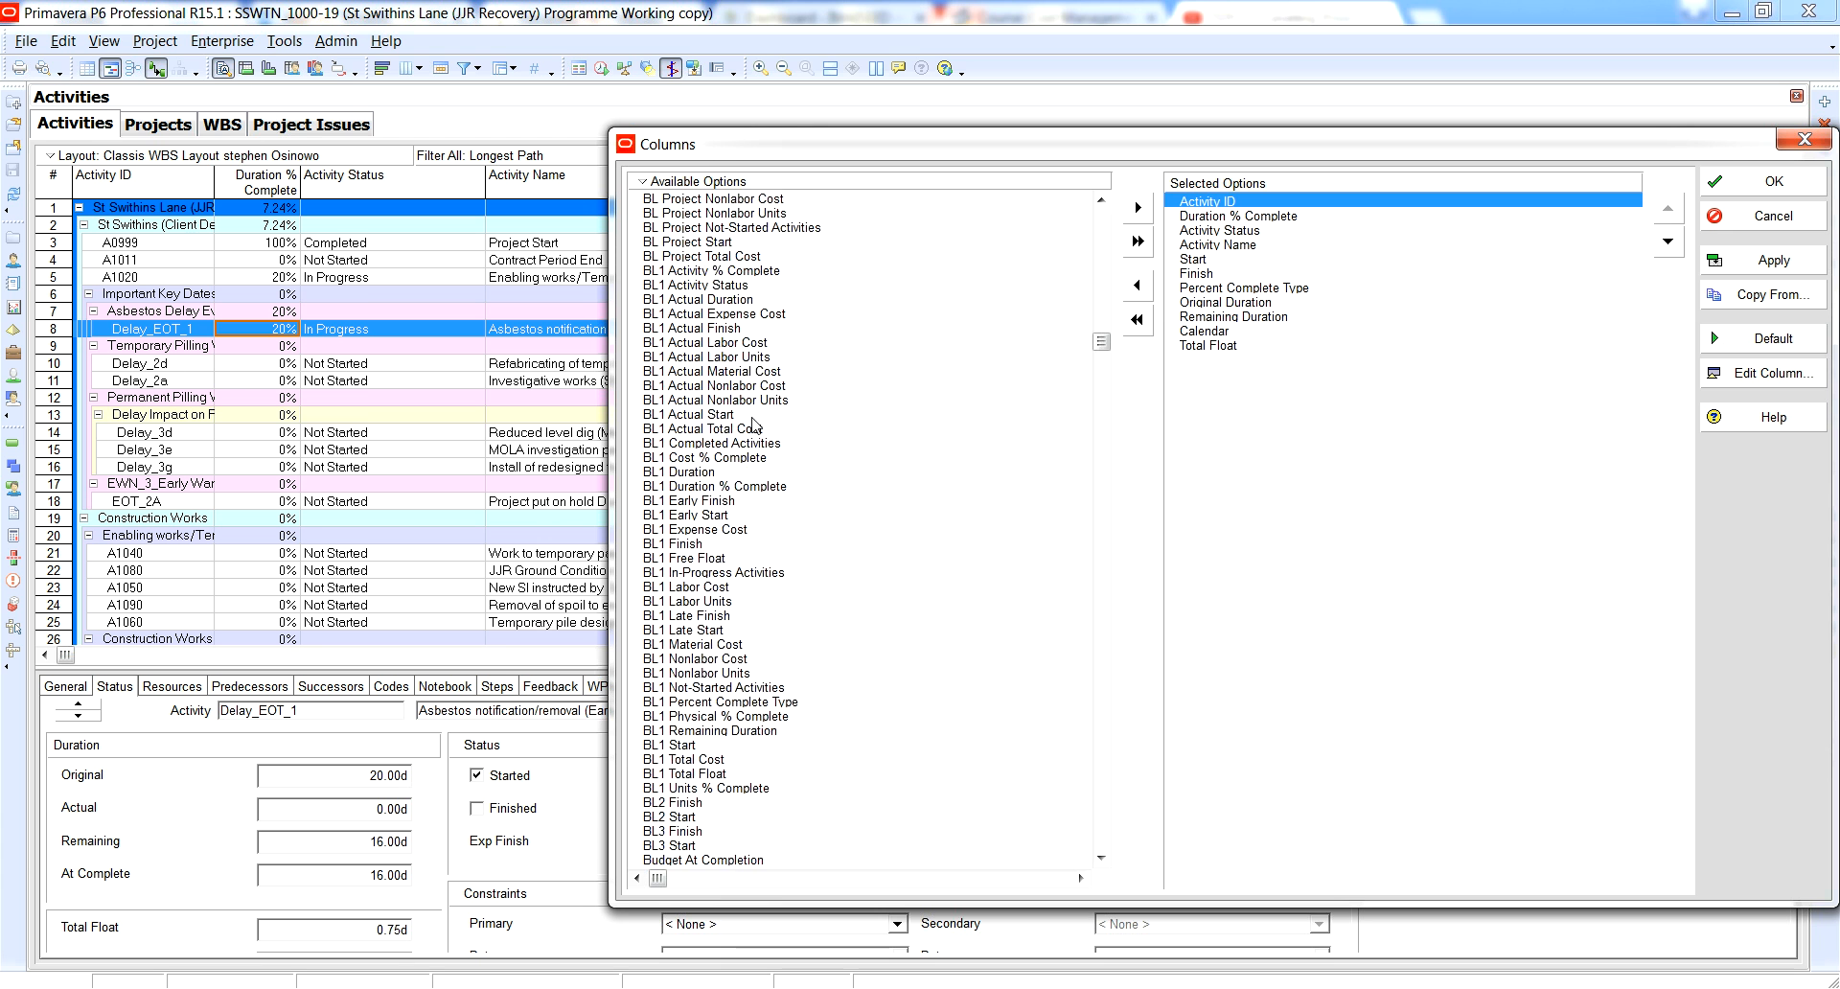
drag(1101, 353, 1098, 778)
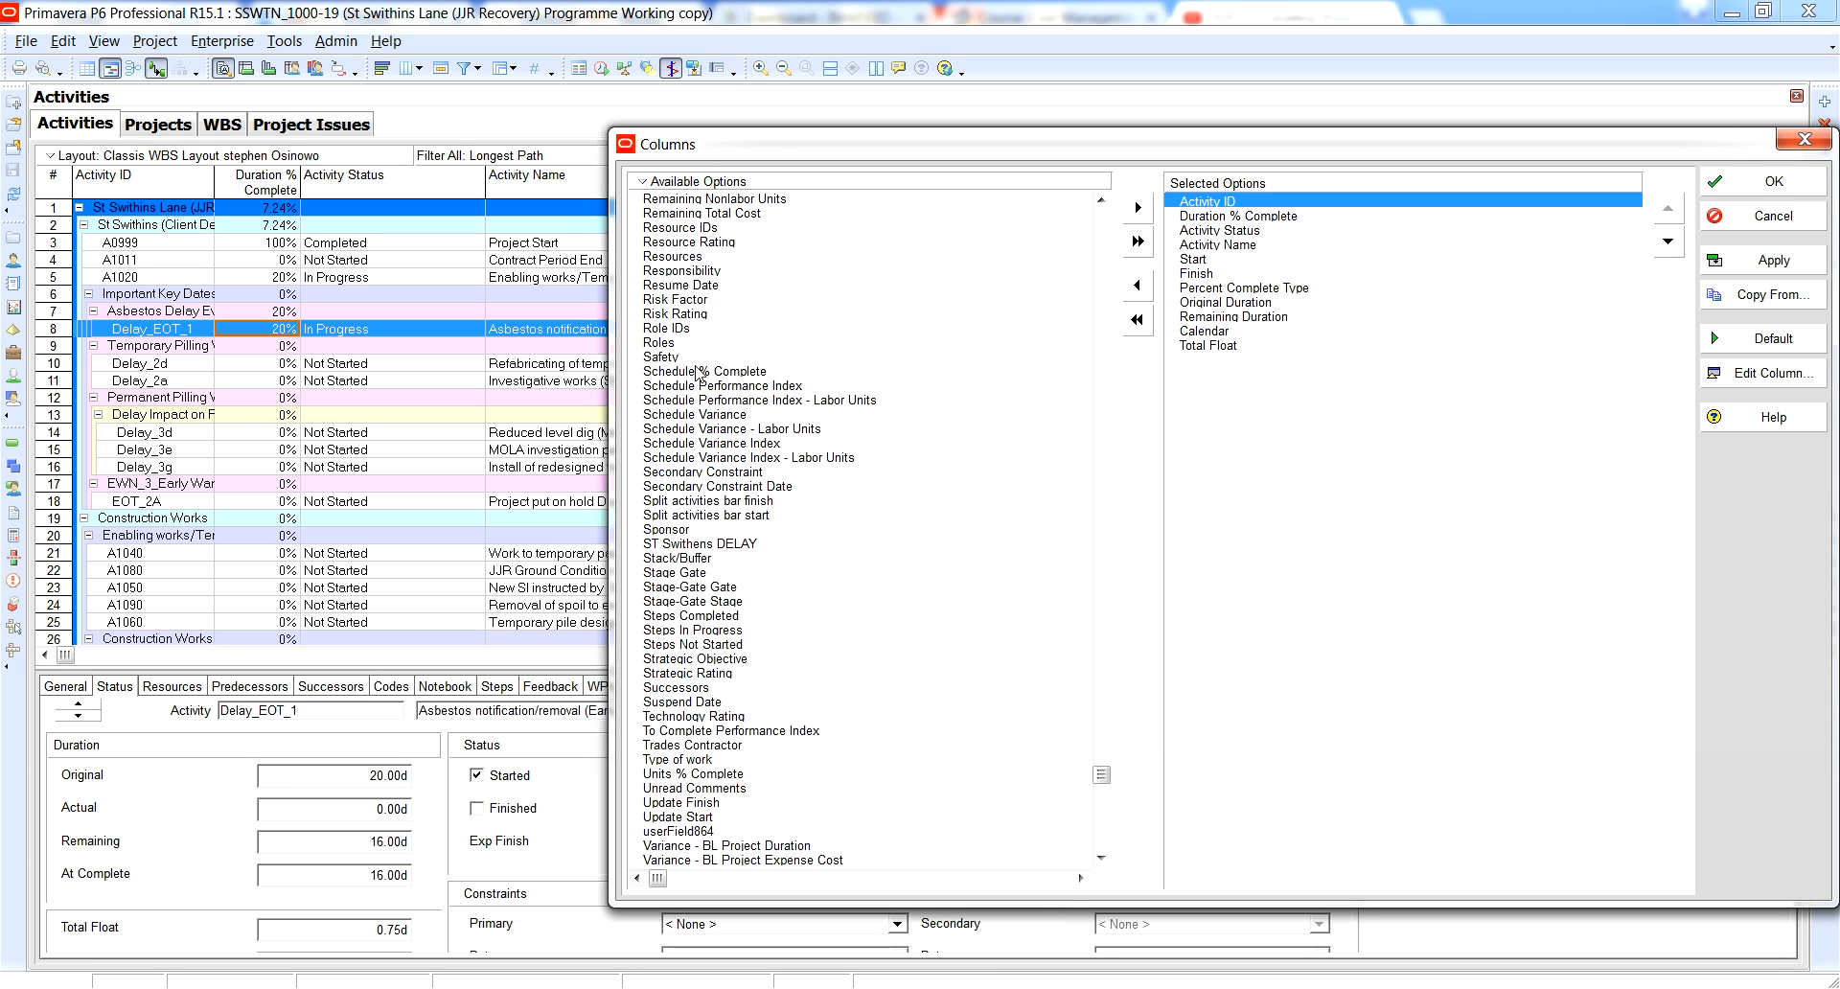
click(709, 414)
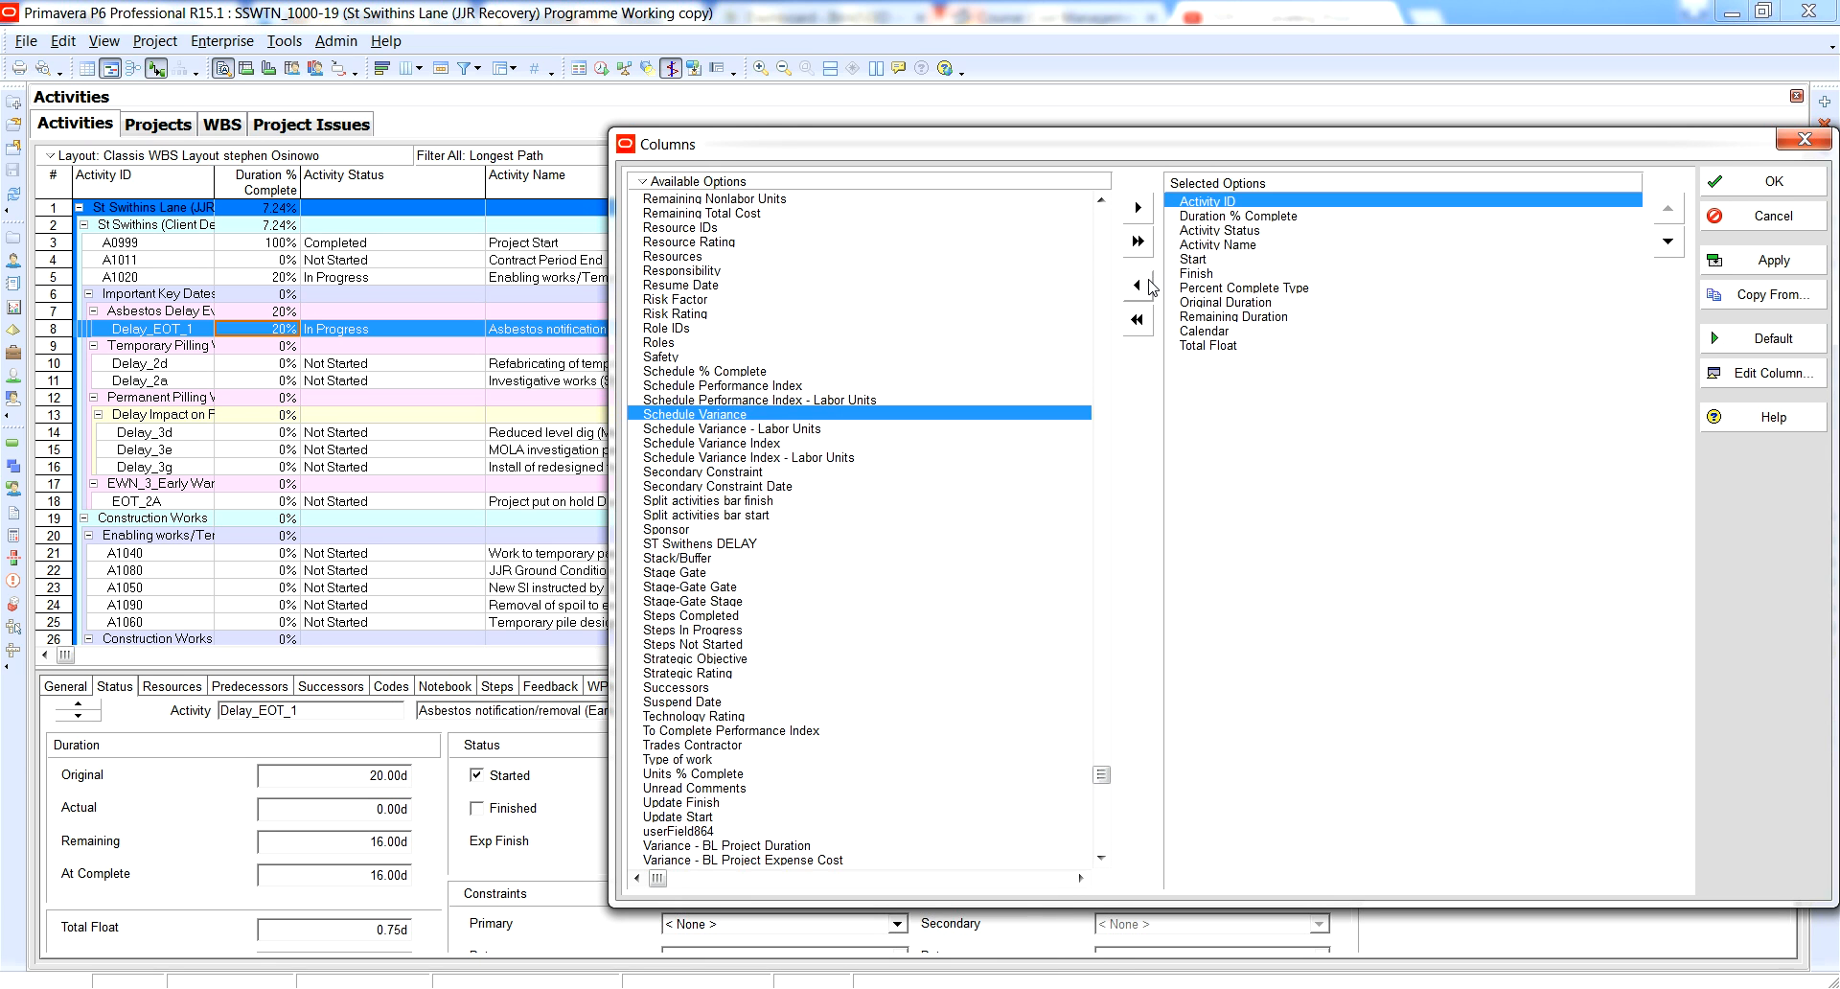
click(1141, 208)
Place Schedule Variance between Percent Complete Type and Original Duration, and apply the column selection to the activity table.
click(1669, 241)
click(1669, 241)
click(1669, 241)
click(1669, 241)
click(1669, 242)
click(1669, 242)
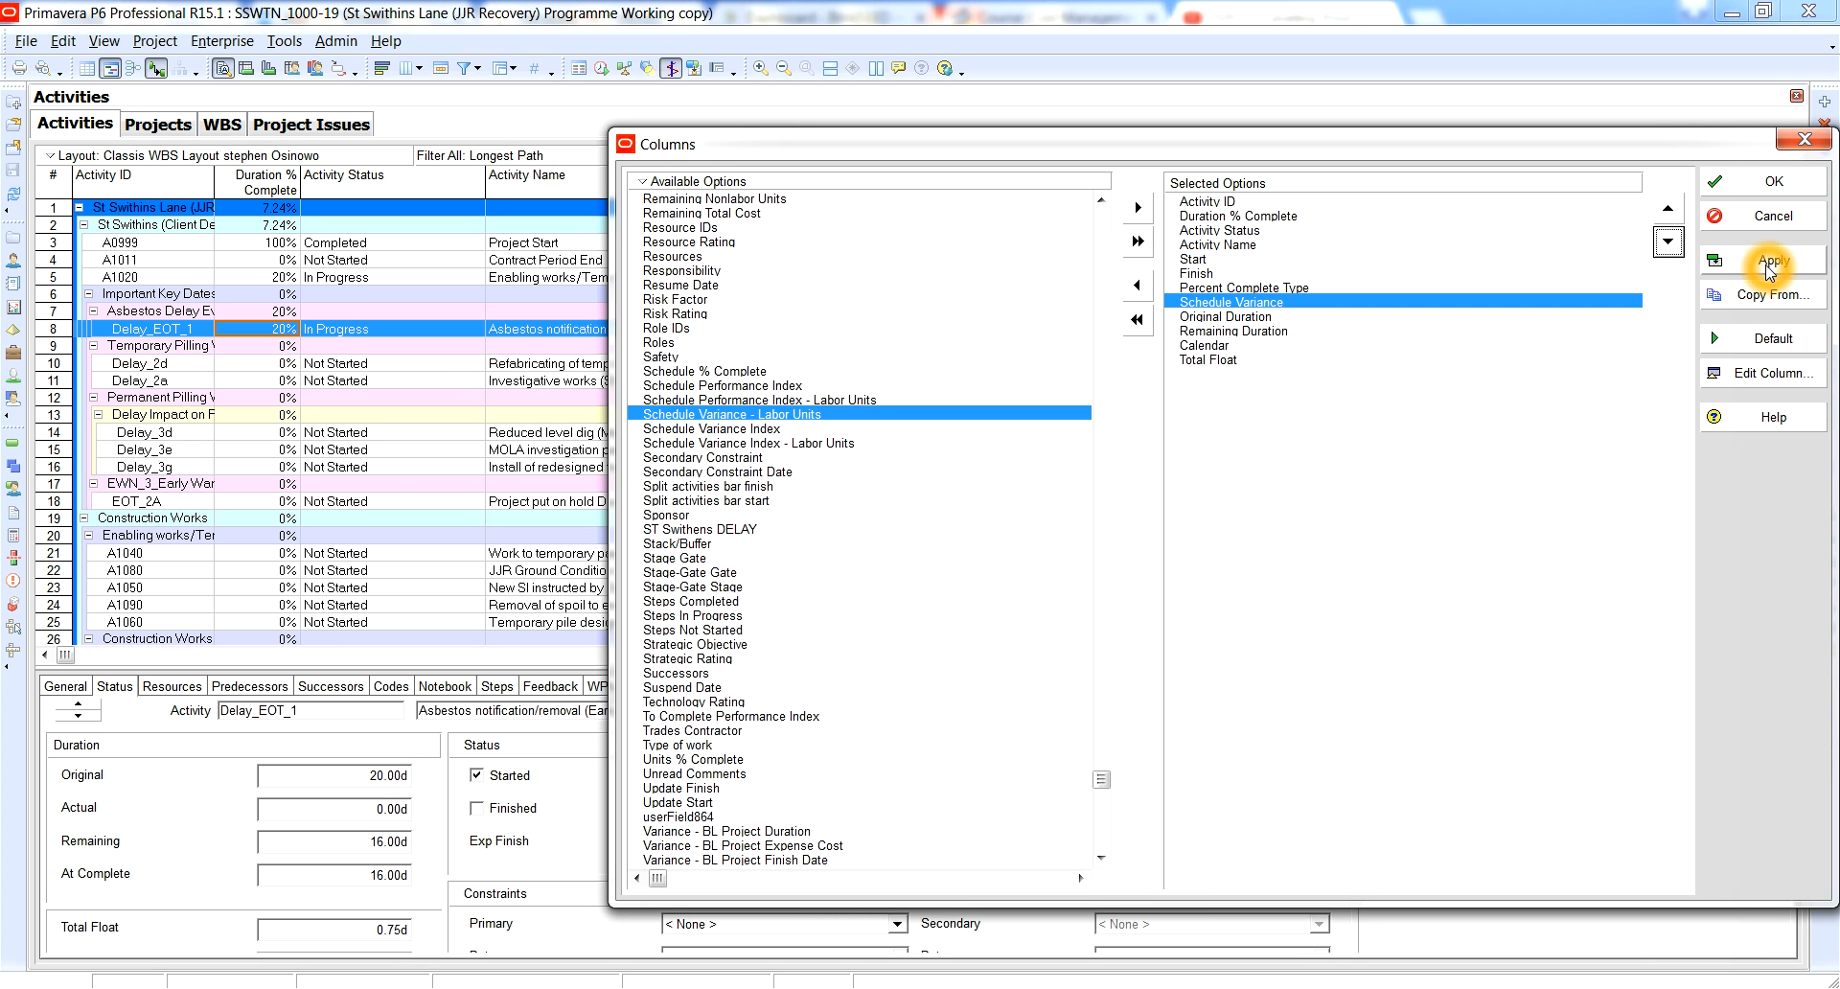
click(1745, 191)
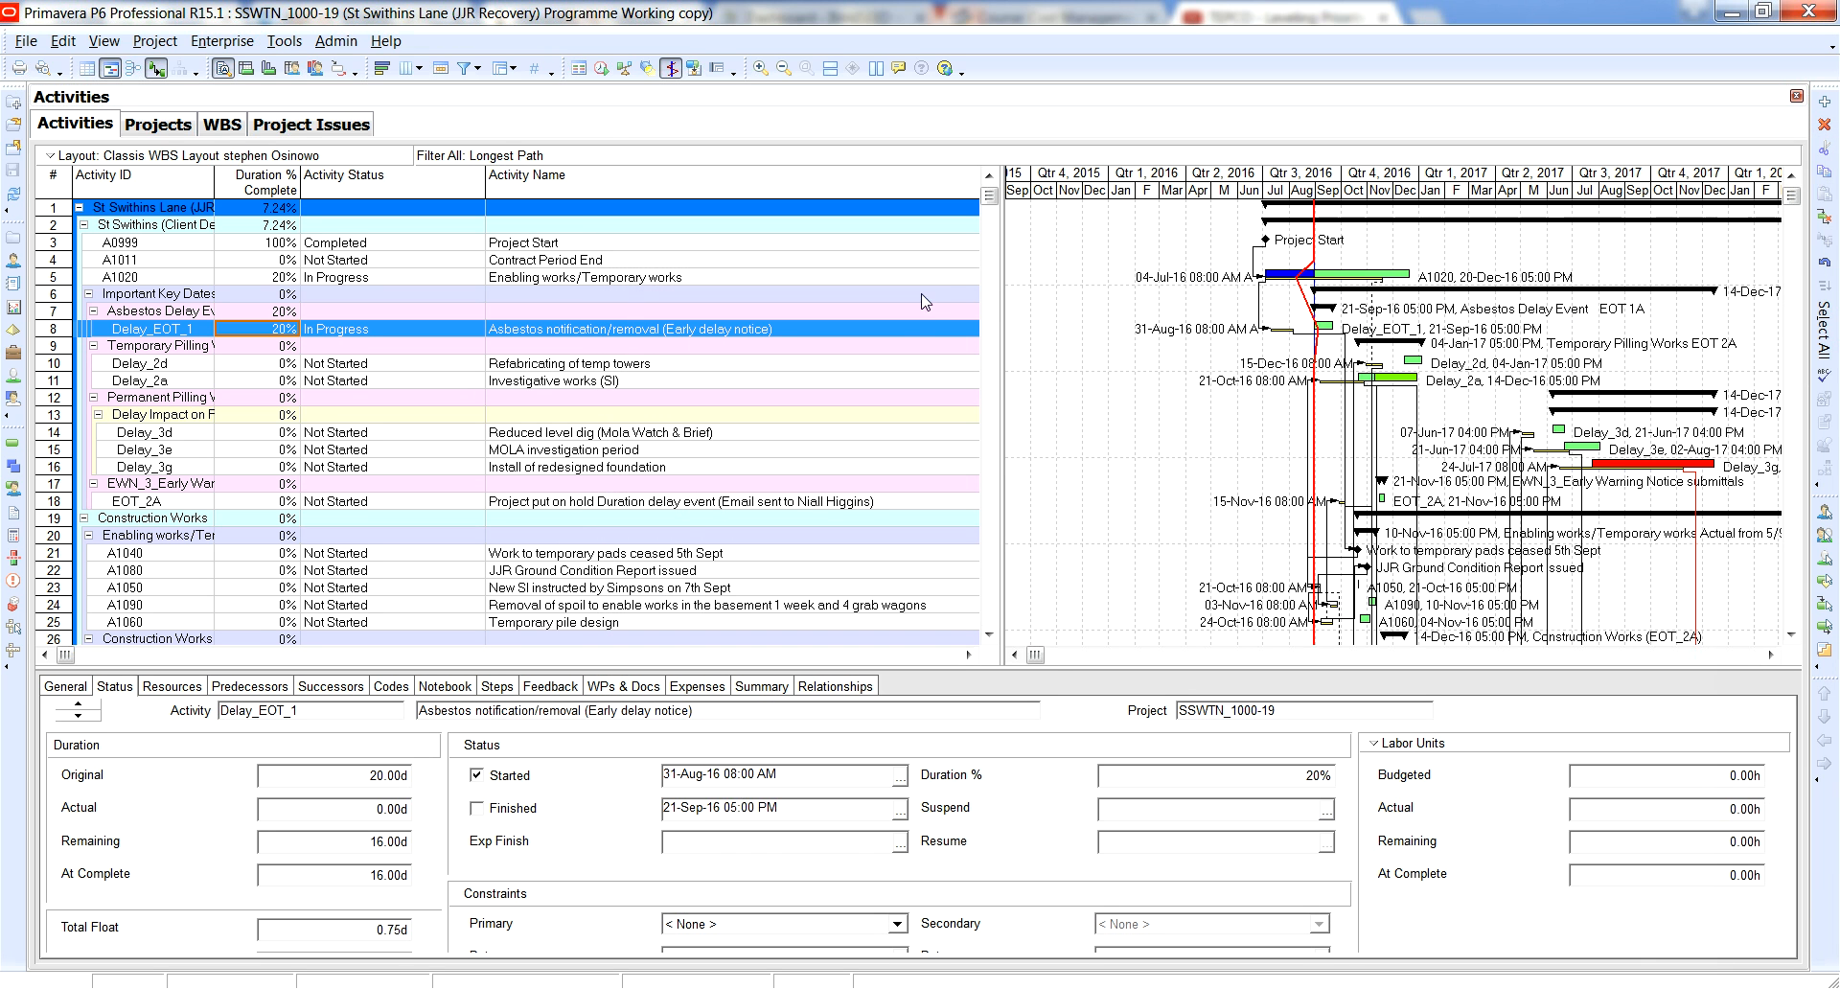
click(1001, 288)
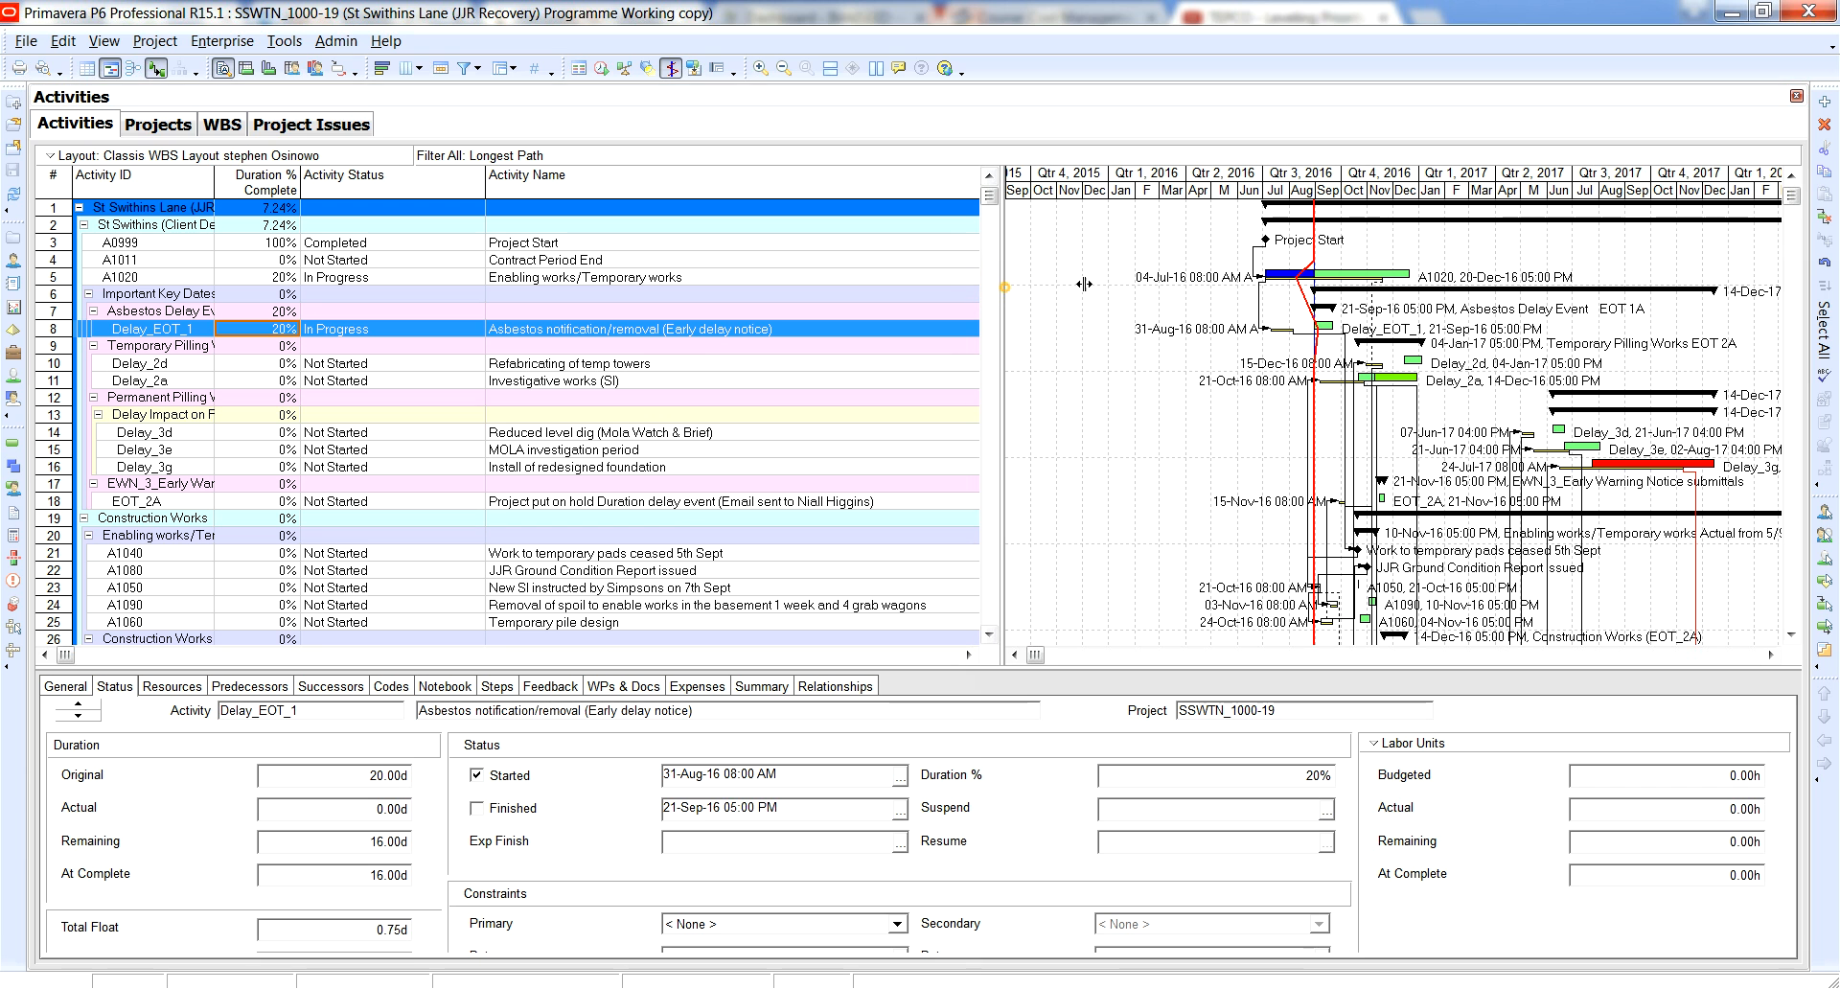